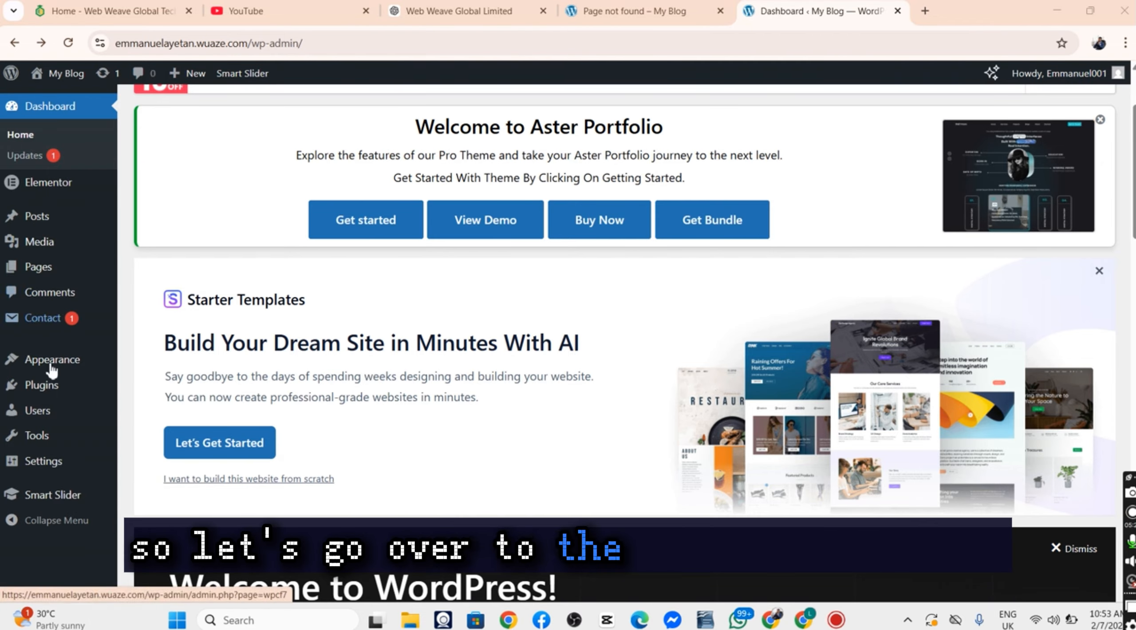
Step: Try to open the installed themes page from the WordPress dashboard
mouse_move(52, 368)
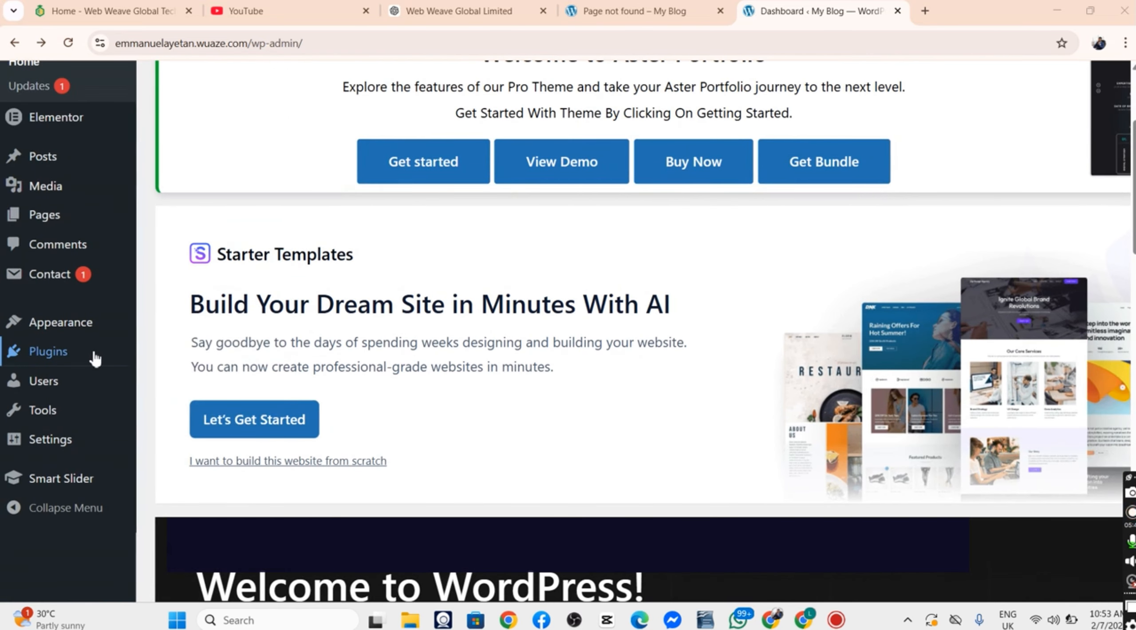
mouse_move(95, 358)
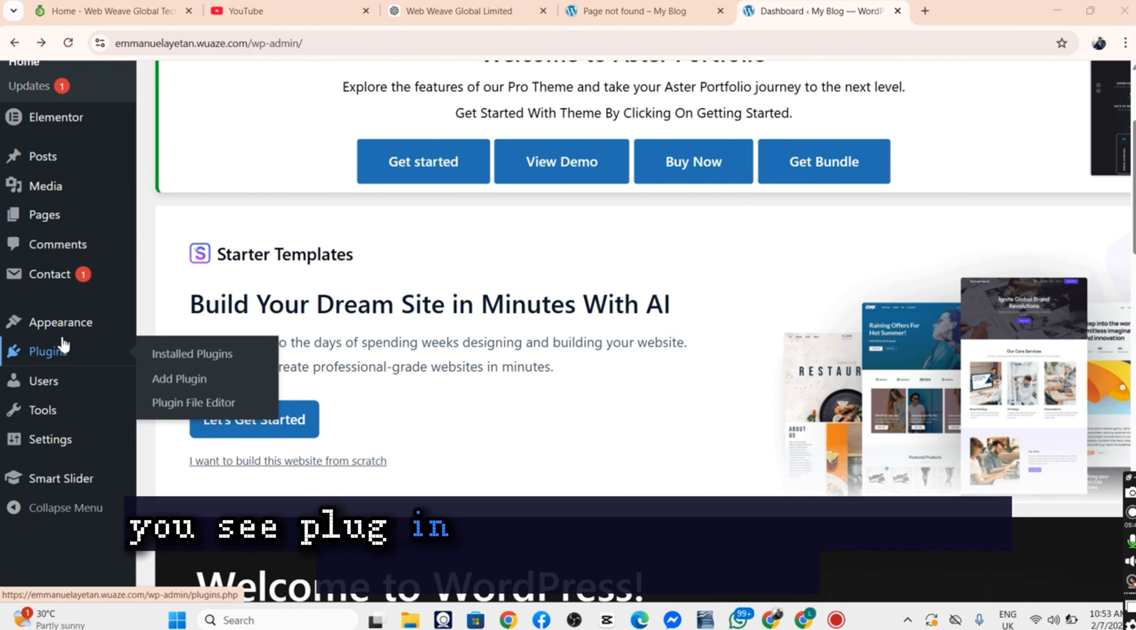
left_click(88, 331)
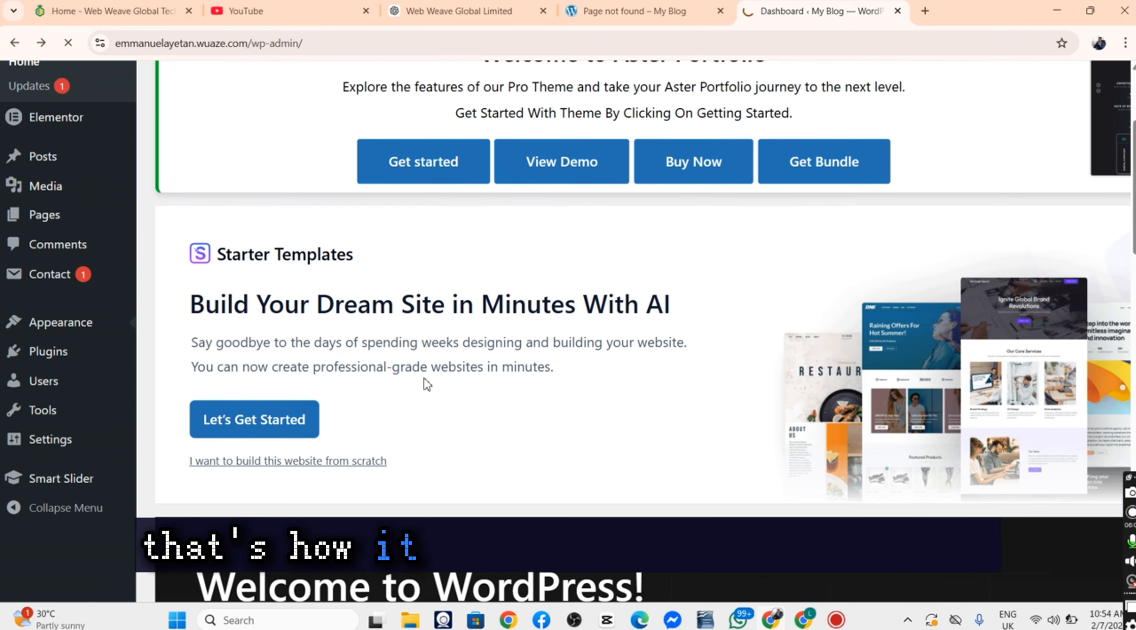
scroll(426, 384, "down", 1)
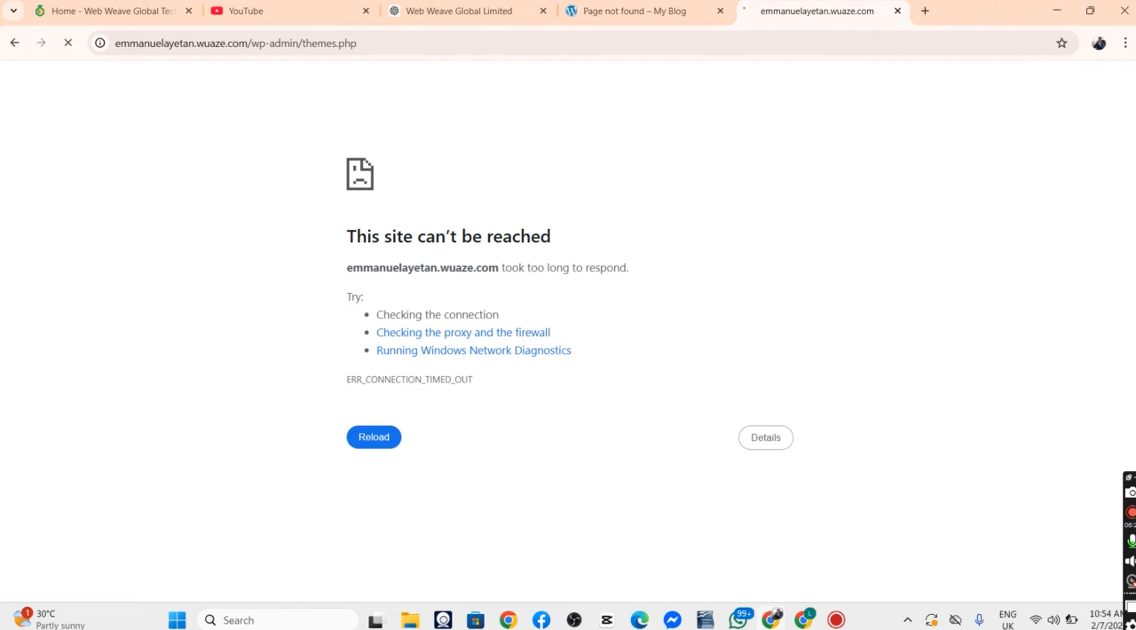
left_click(16, 47)
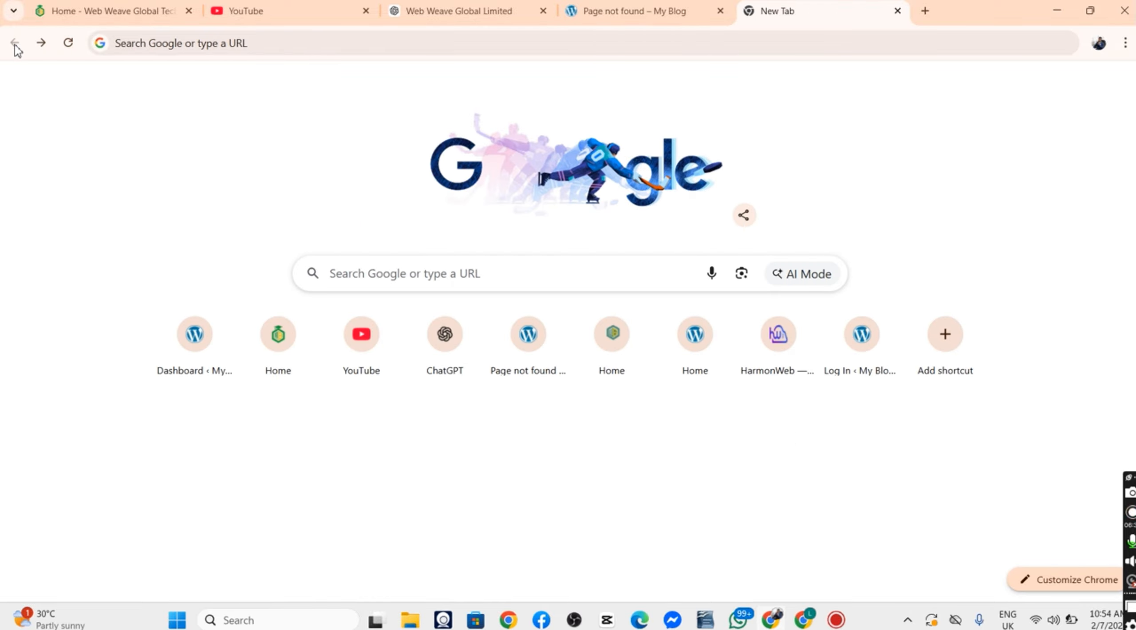
Step: Reopen the WordPress site's wp-admin address in the browser
left_click(238, 43)
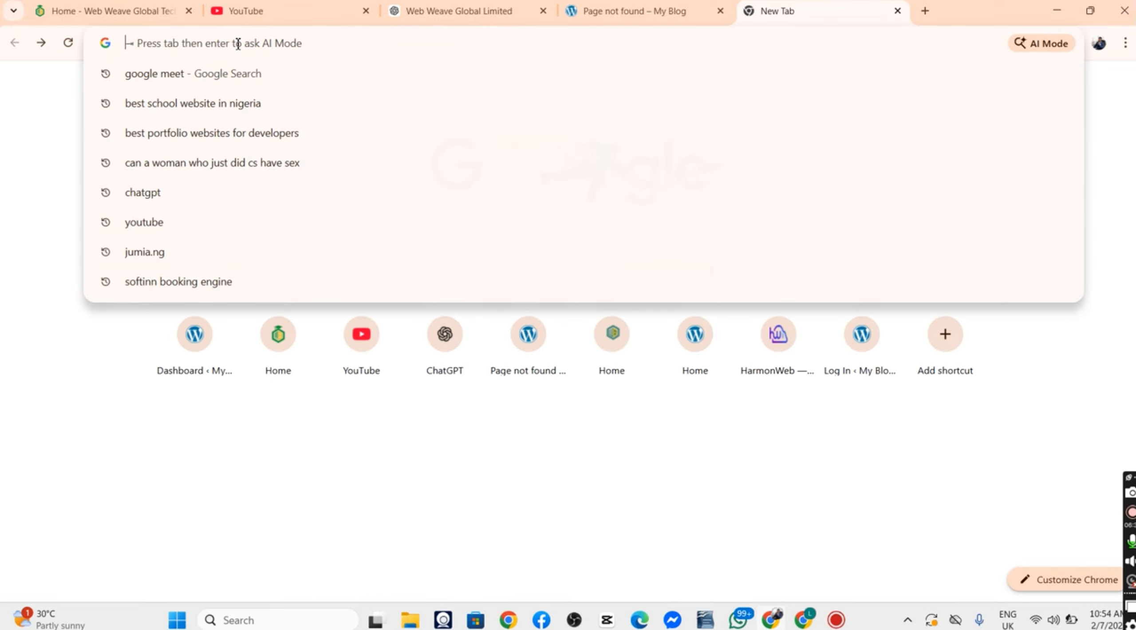
type("emmanuelayetan.wuaze.com")
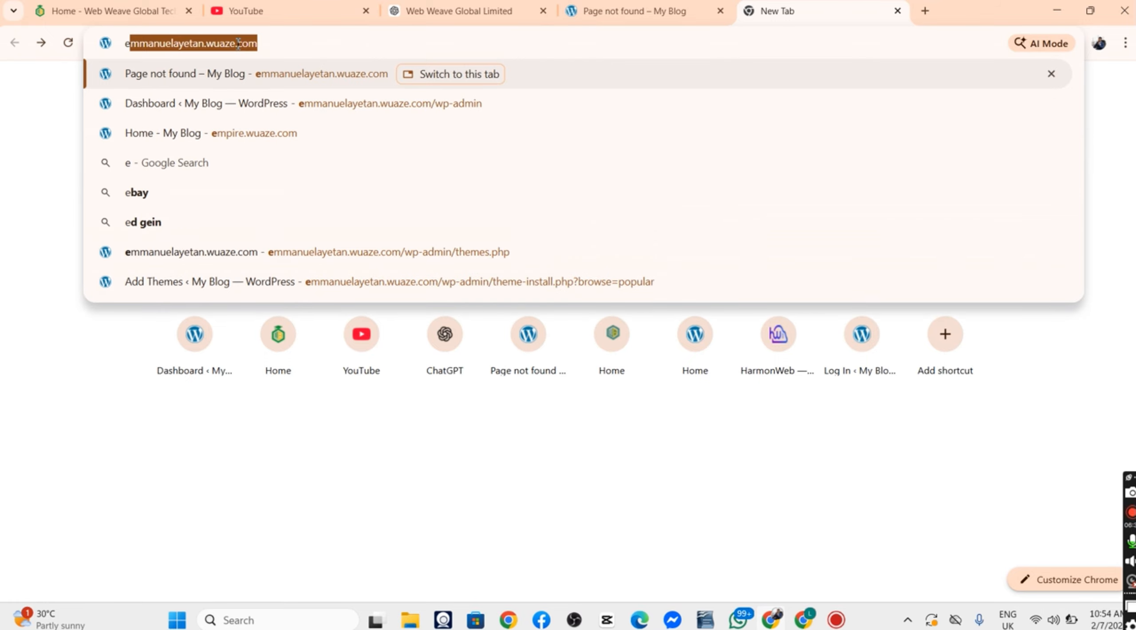
left_click(466, 112)
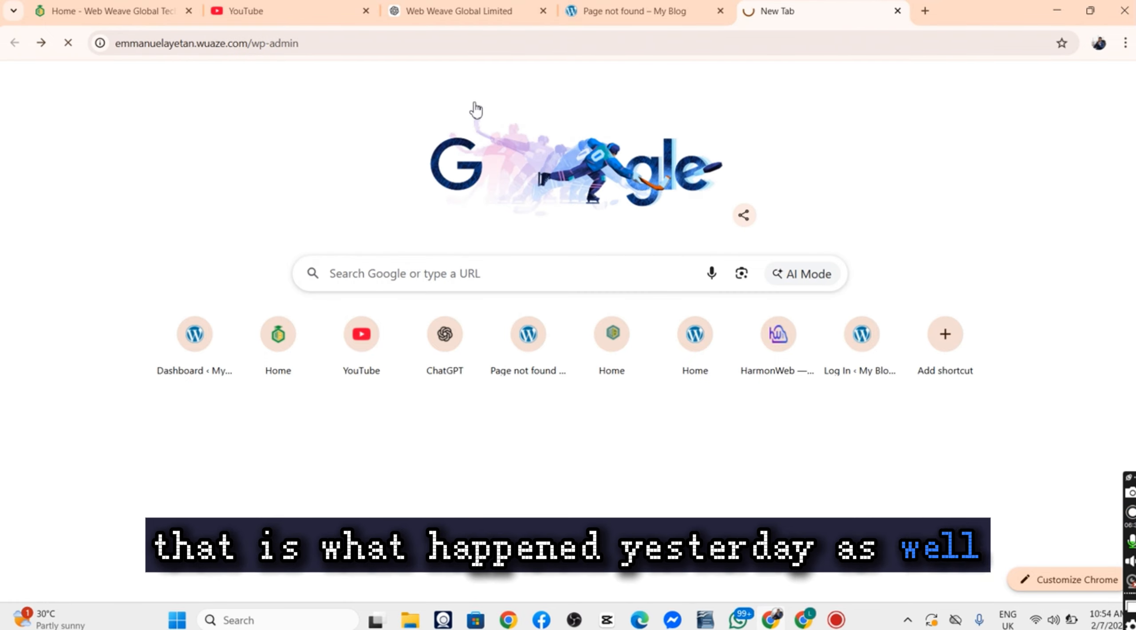
Step: Examine the site's current public front page from its header down to the sidebar widgets
left_click(661, 12)
scroll(541, 217, "down", 12)
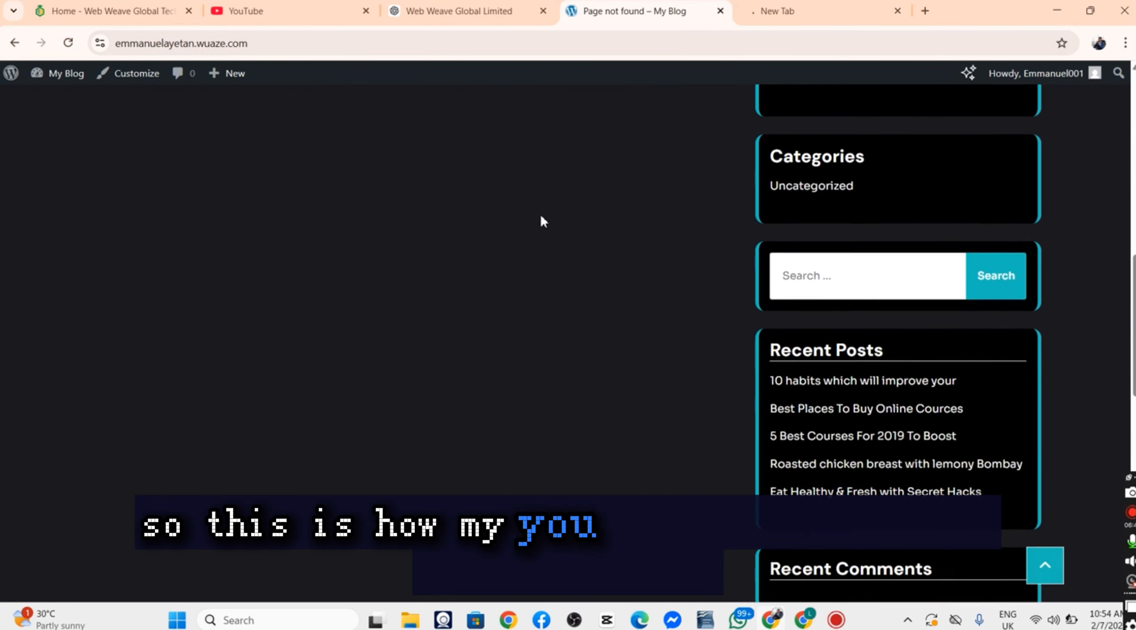
scroll(541, 217, "down", 3)
scroll(541, 217, "up", 12)
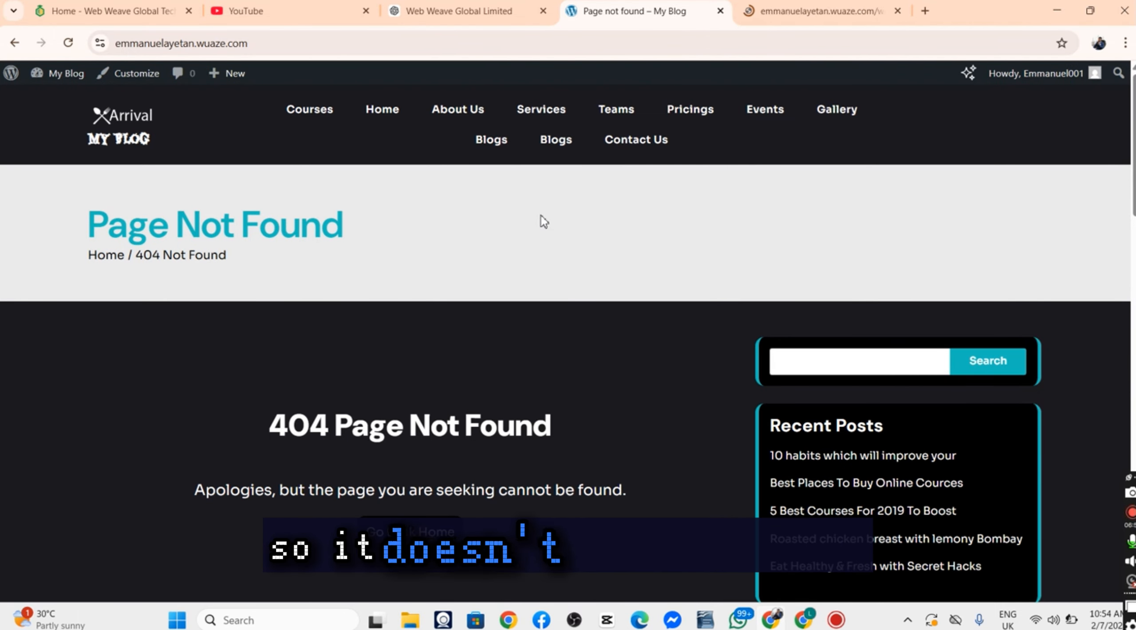
Step: Return to the WordPress dashboard and open the Add Themes page from the installed themes
left_click(819, 13)
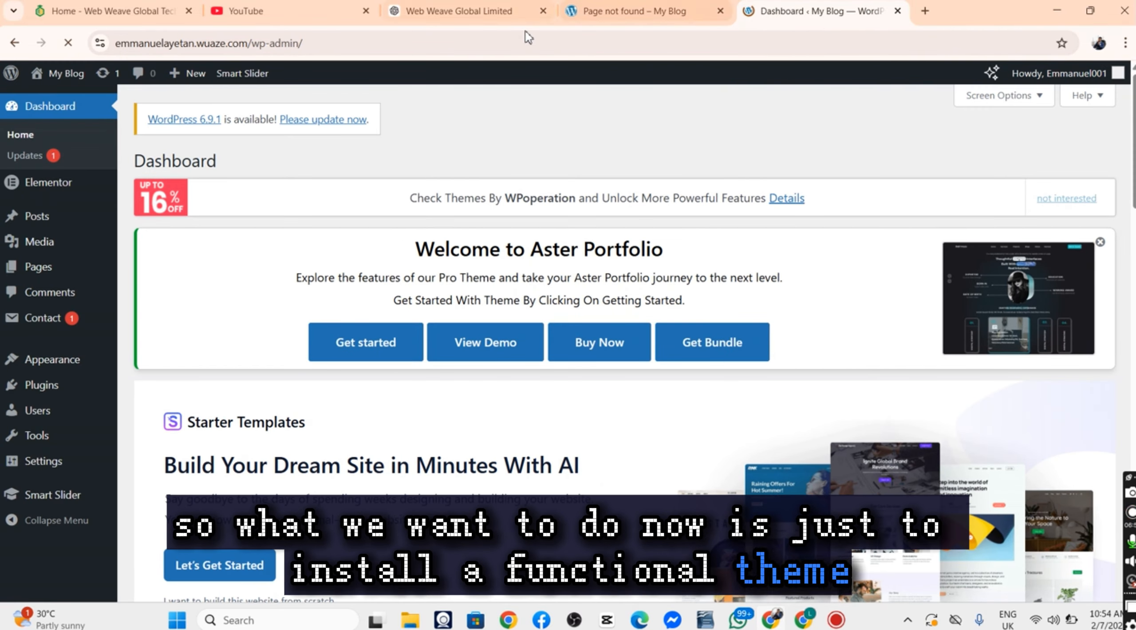
mouse_move(78, 371)
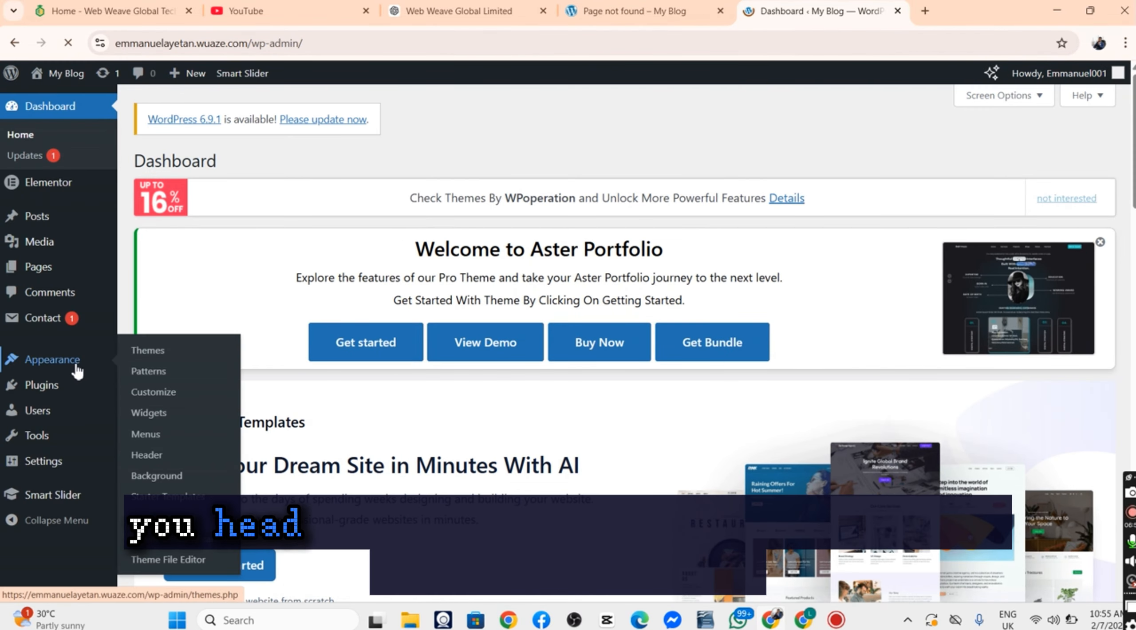
left_click(163, 357)
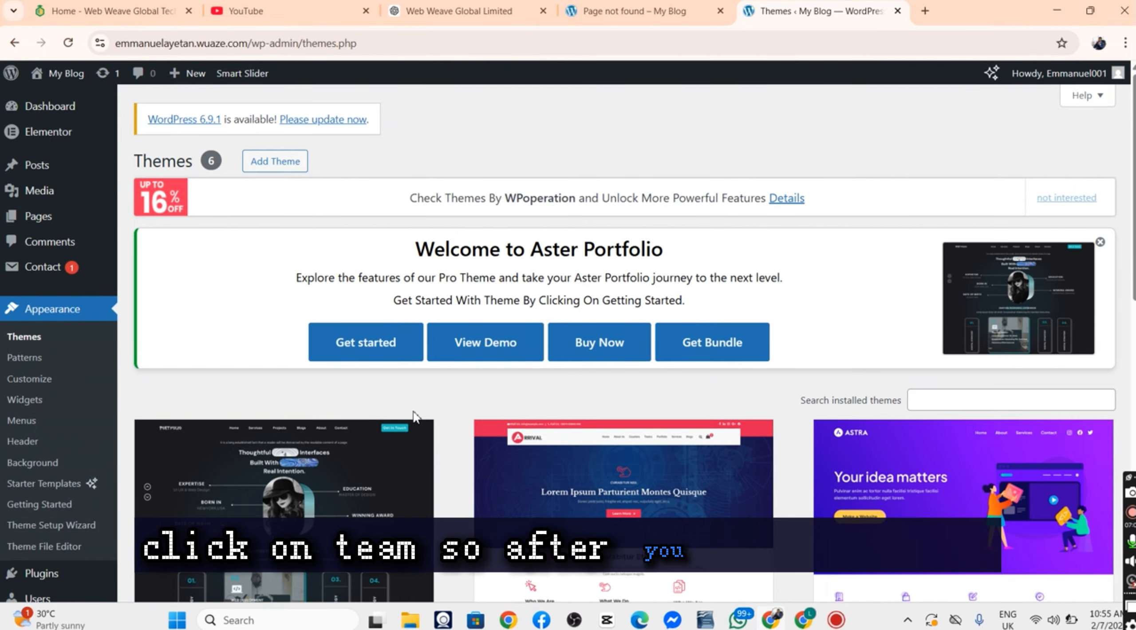
scroll(414, 417, "down", 4)
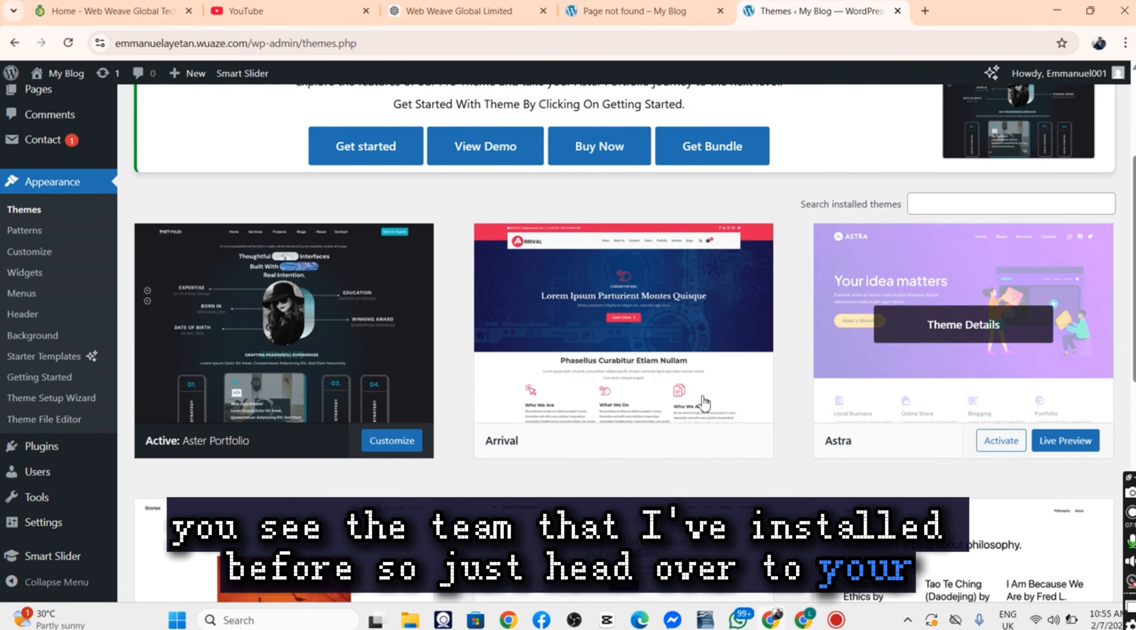
scroll(564, 462, "up", 4)
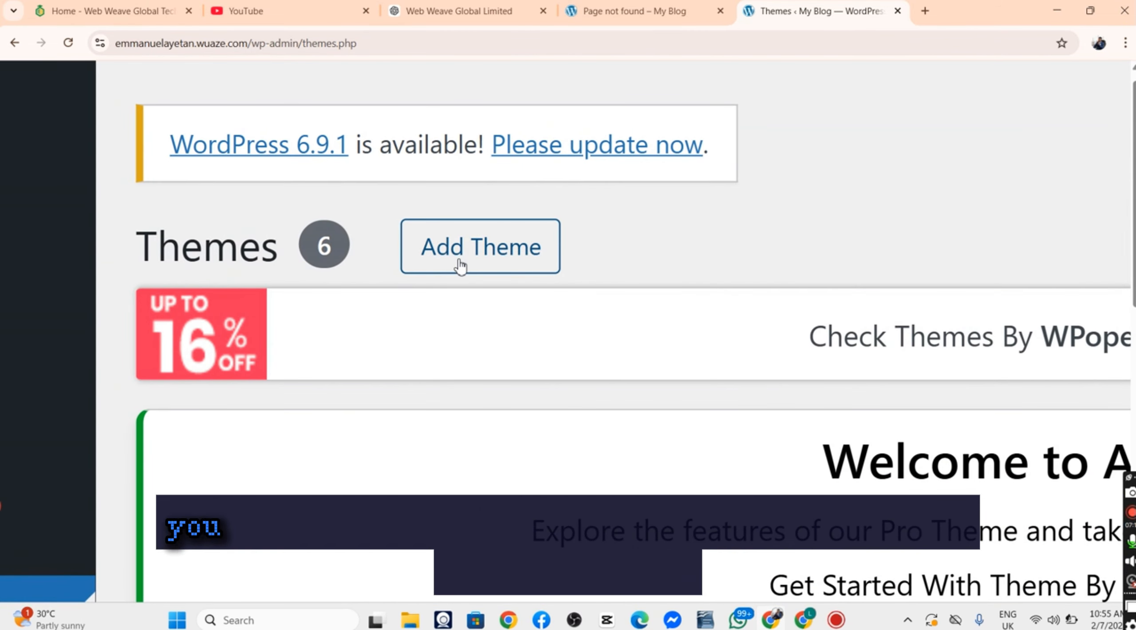
left_click(461, 265)
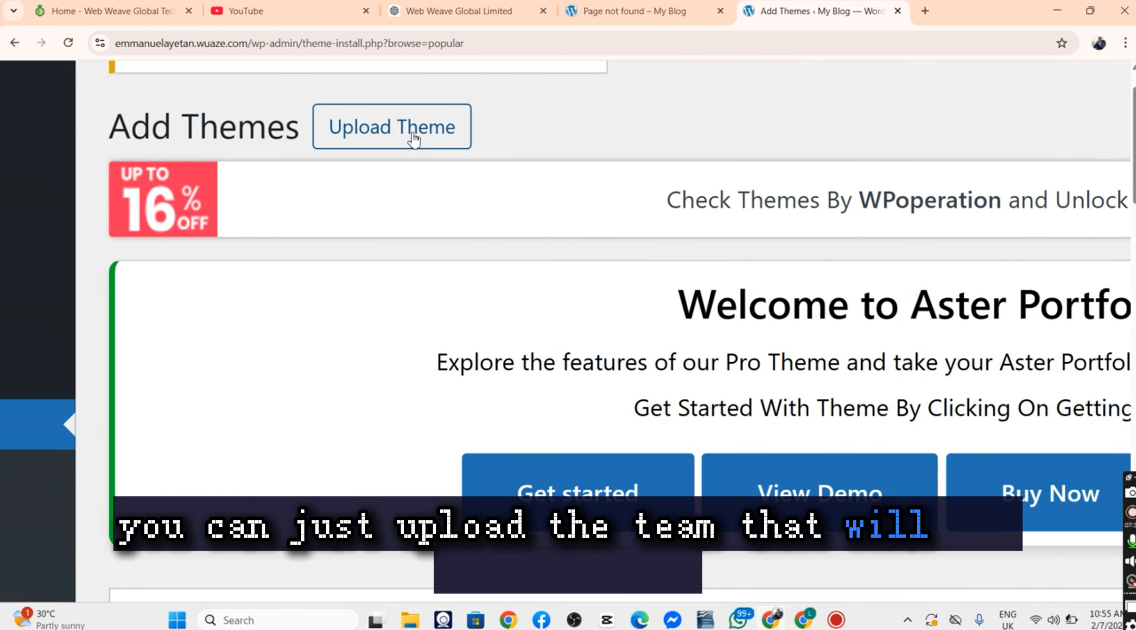
Step: Locate the theme search field above the popular themes on the Add Themes page
scroll(413, 139, "down", 3)
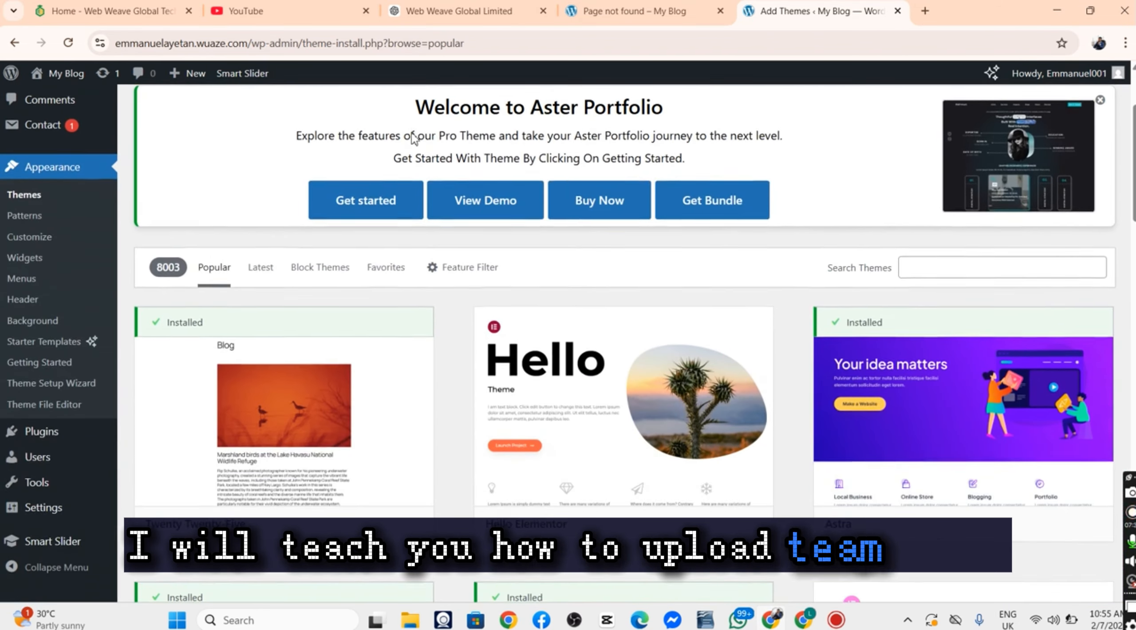
scroll(645, 281, "down", 1)
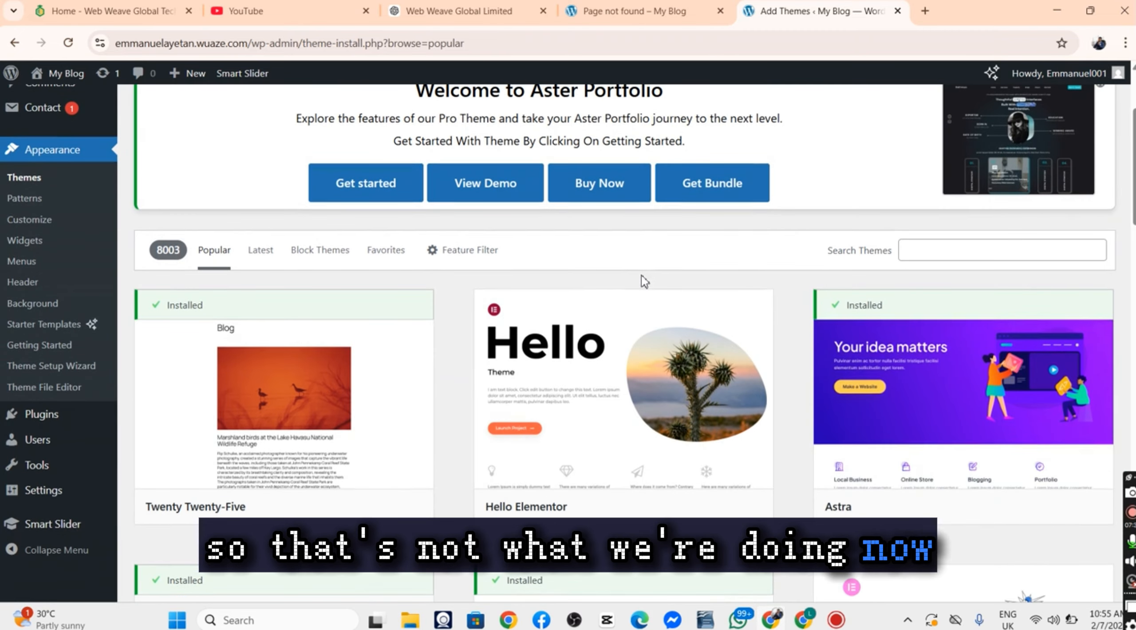
left_click(1020, 249)
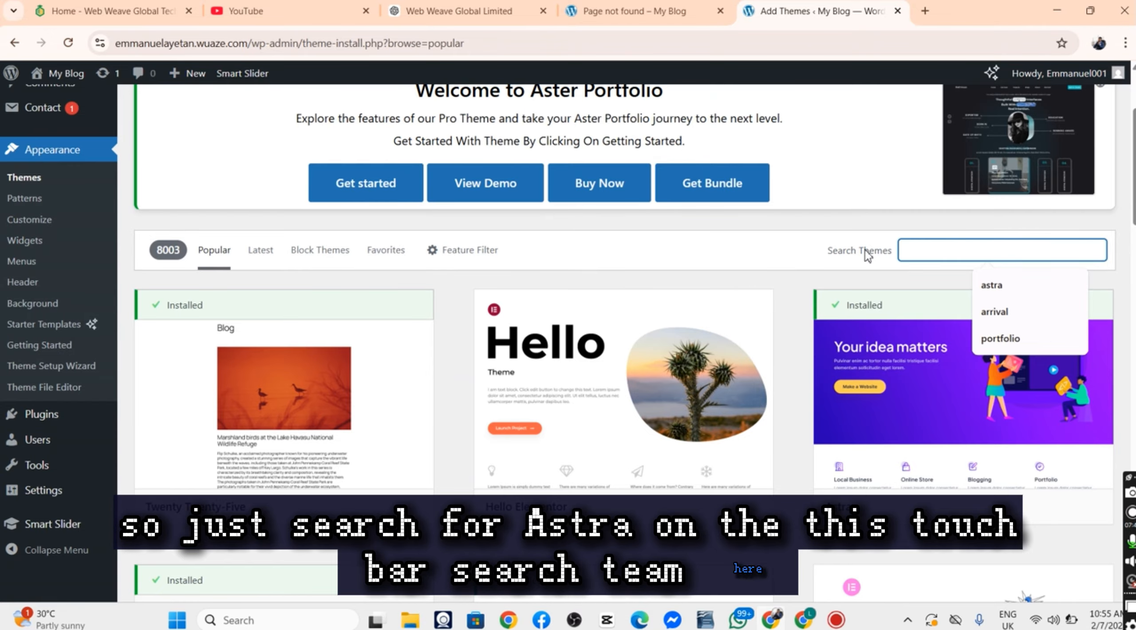
left_click_drag(846, 259, 901, 259)
left_click_drag(829, 253, 892, 255)
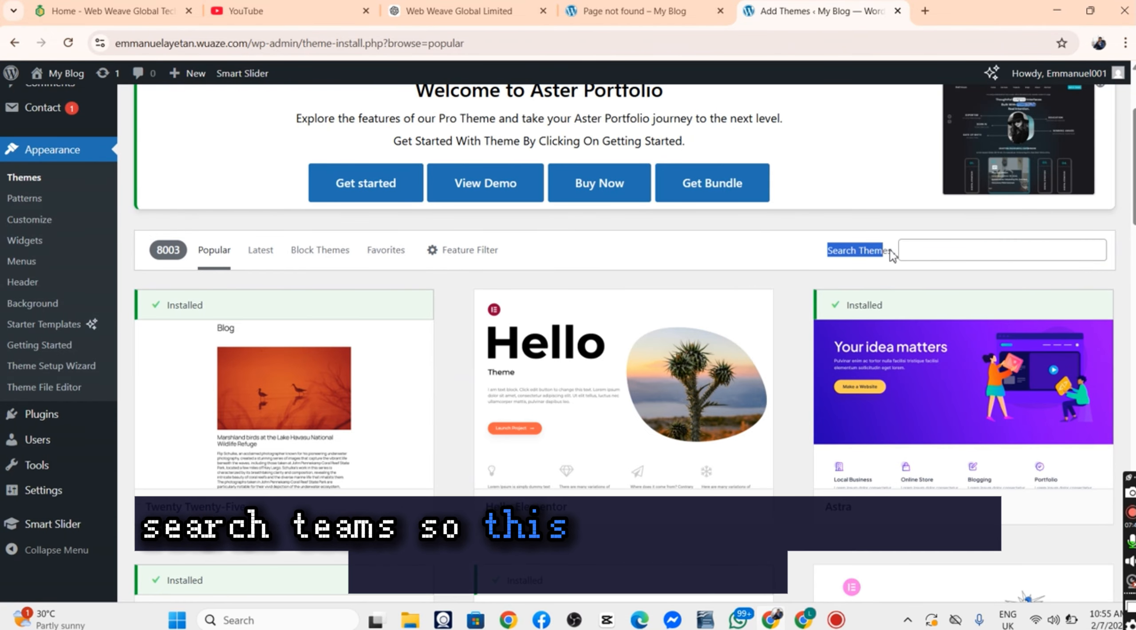
left_click(929, 251)
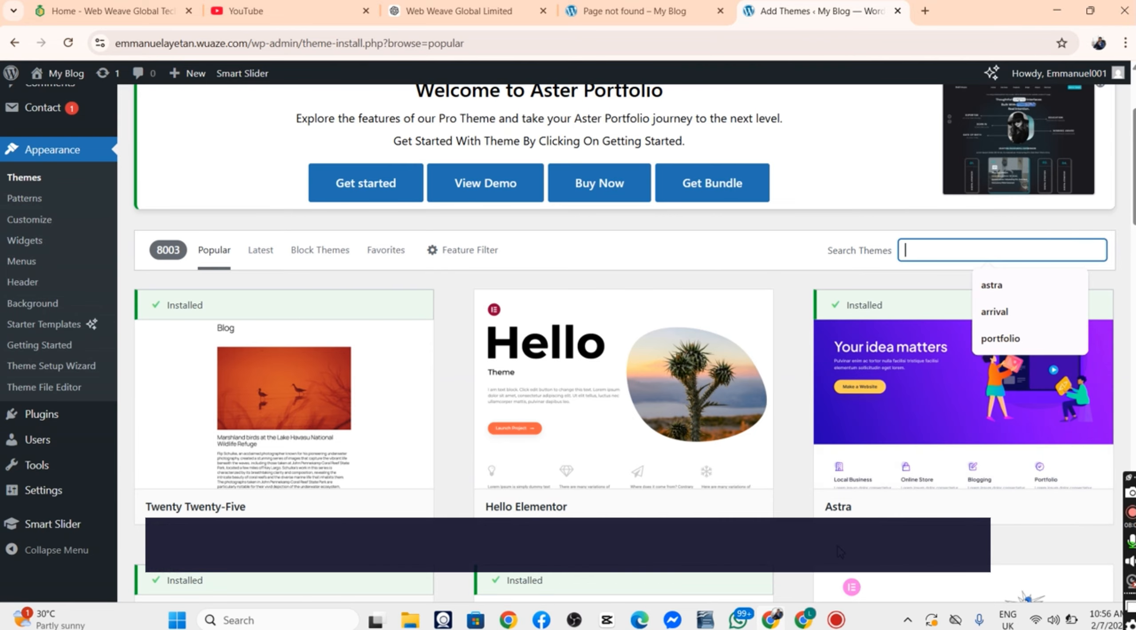
left_click(750, 231)
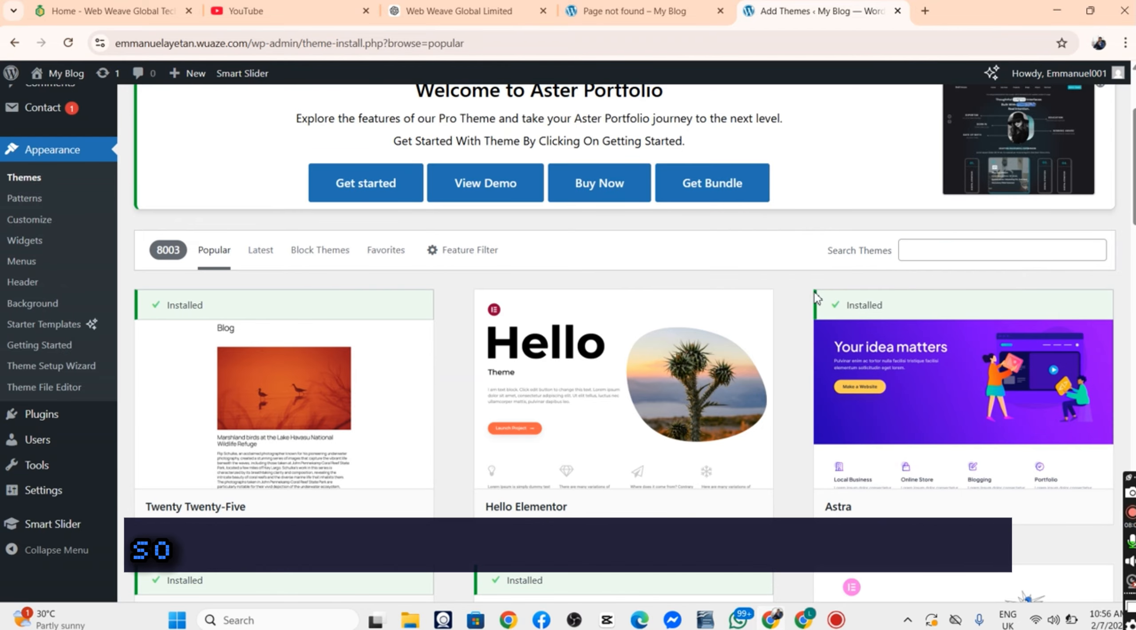
Step: Examine the Astra theme and the other entries among the popular themes
left_click_drag(853, 506, 811, 515)
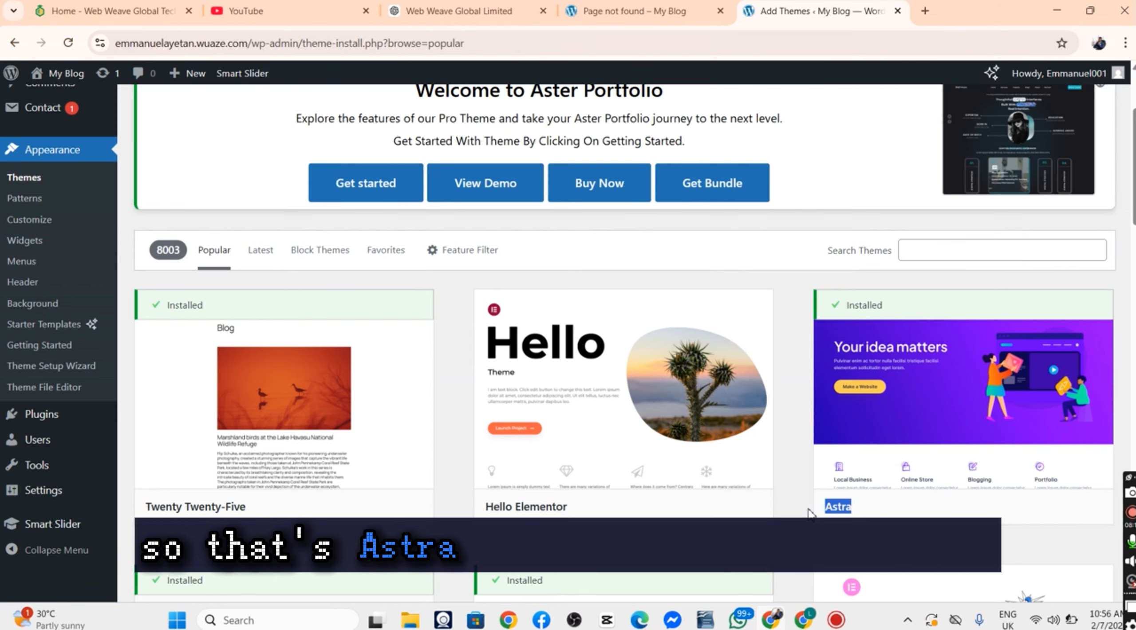
mouse_move(1055, 349)
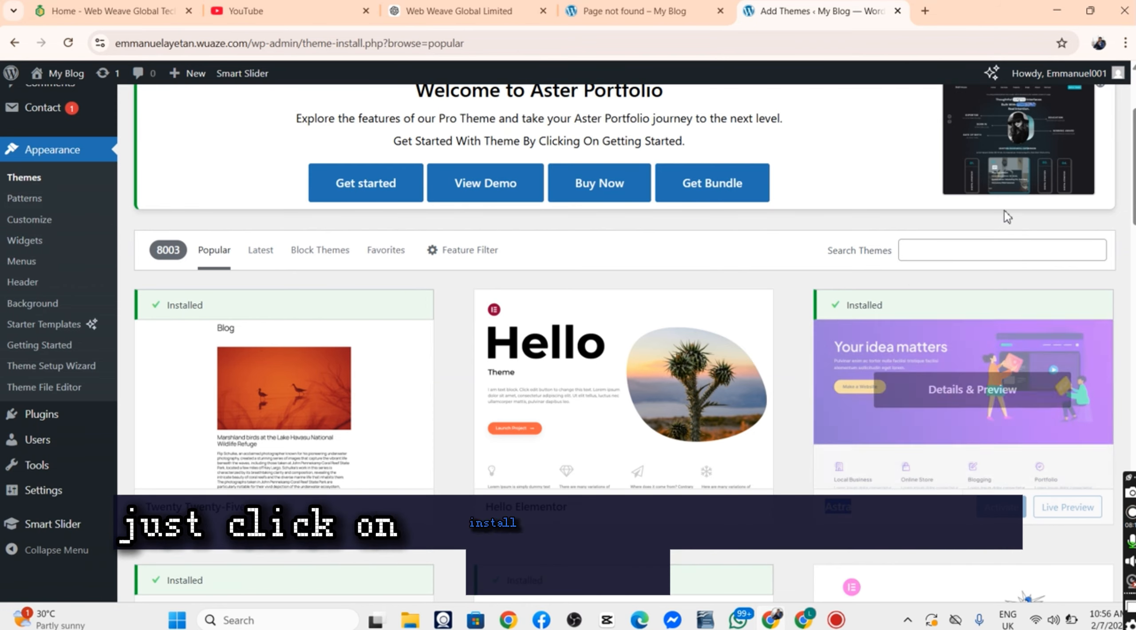
scroll(582, 343, "down", 4)
scroll(582, 343, "down", 6)
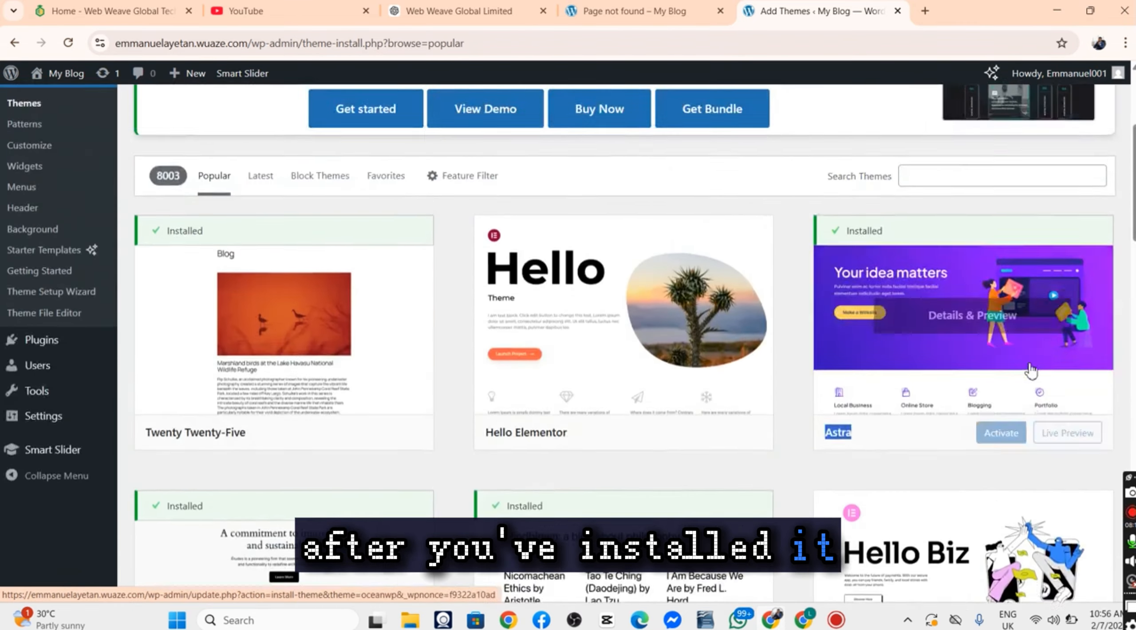
scroll(1026, 364, "up", 5)
scroll(980, 519, "down", 6)
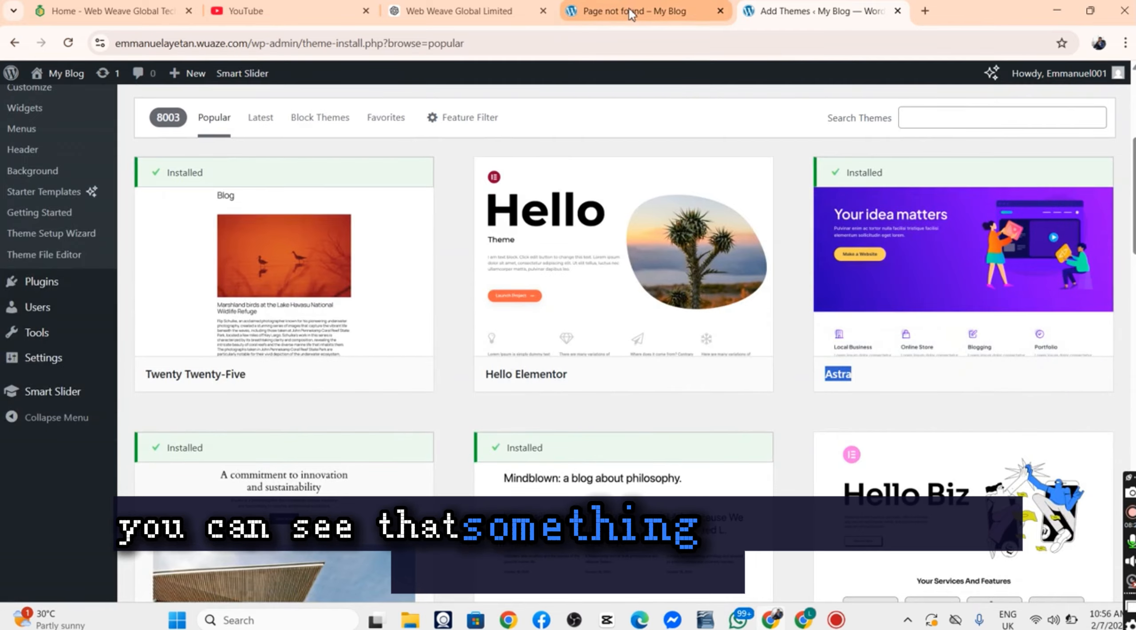
Step: Check the public site page, and detach the Add Themes tab into its own maximized browser window
left_click(667, 14)
scroll(583, 274, "down", 5)
left_click_drag(794, 7, 1024, 371)
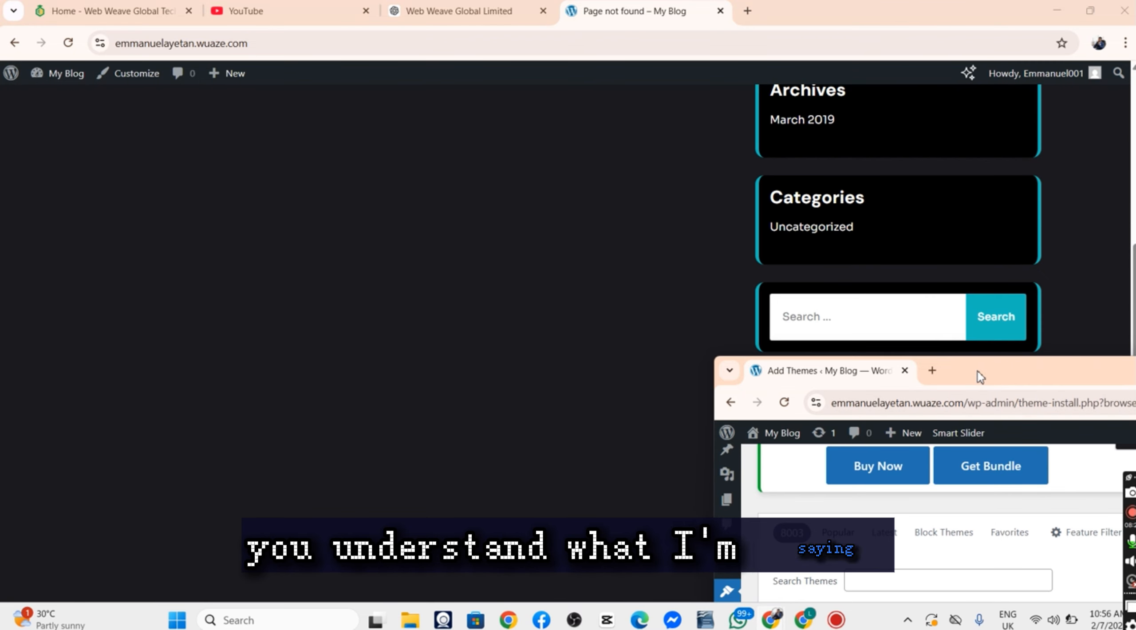
left_click_drag(978, 380, 620, 217)
left_click(897, 212)
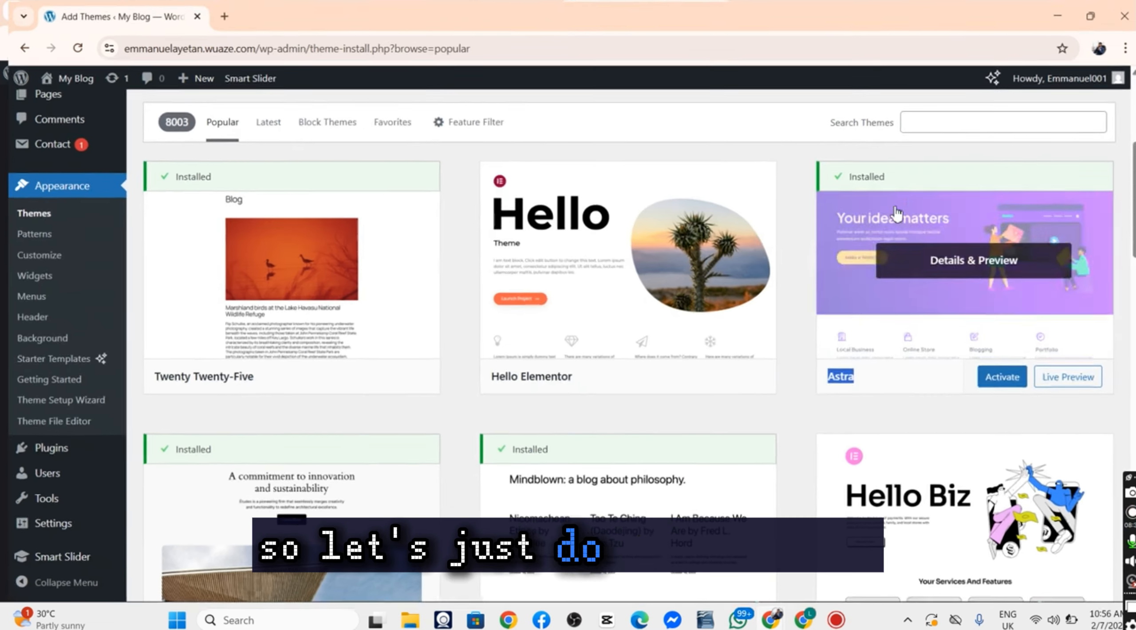
Step: Activate the installed Astra theme from the popular themes
scroll(634, 288, "down", 3)
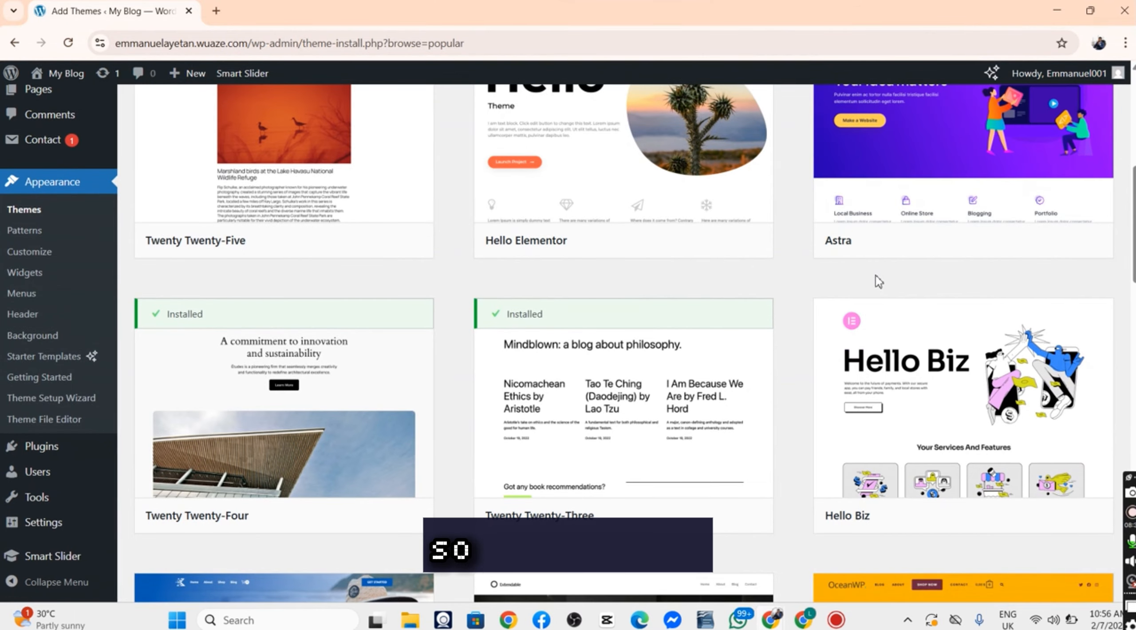
scroll(879, 281, "up", 5)
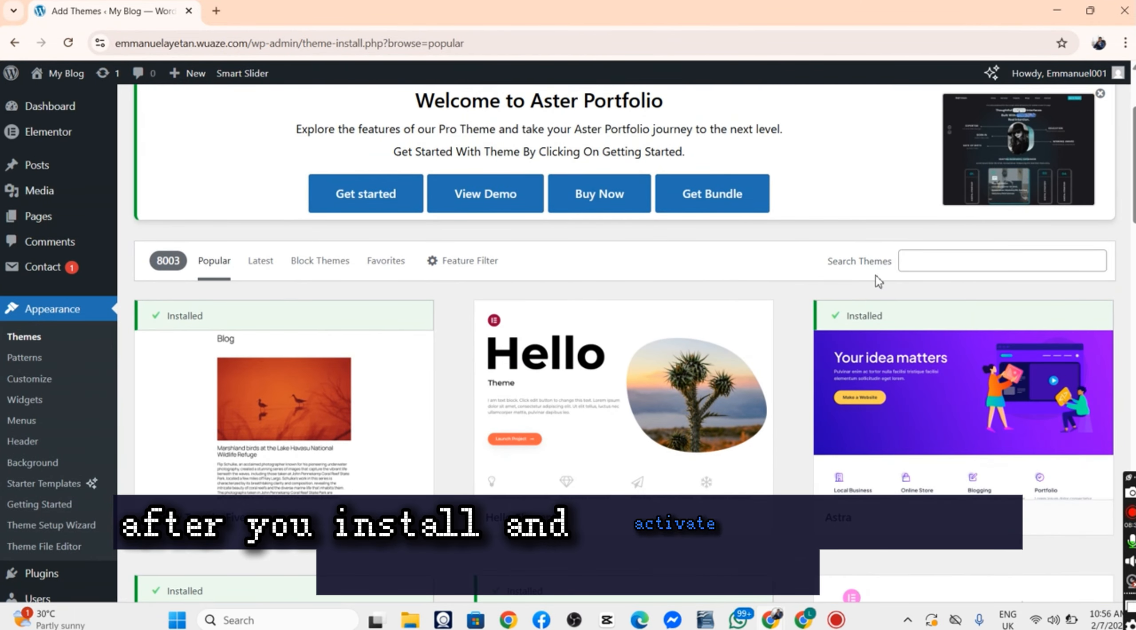
scroll(875, 275, "down", 3)
mouse_move(1021, 385)
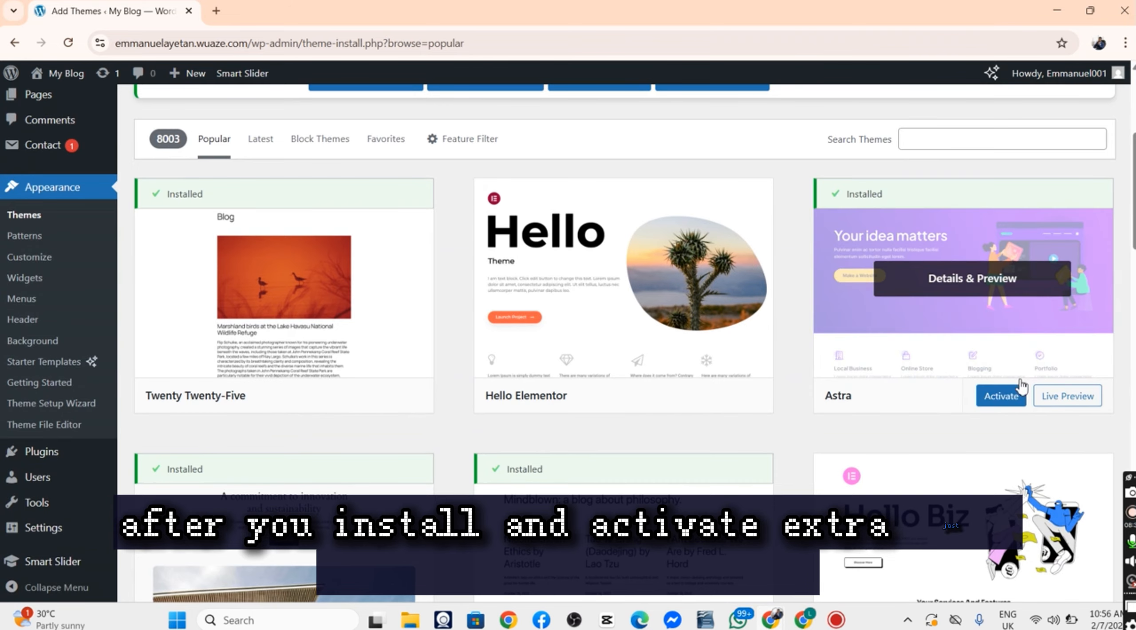
left_click(1004, 404)
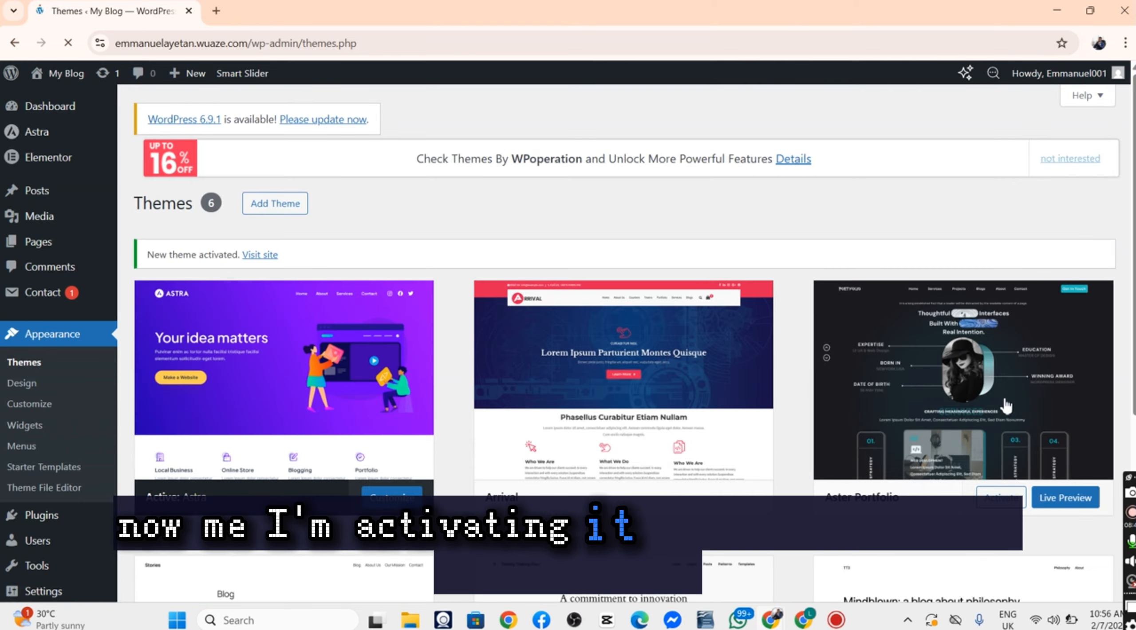
Step: Open the Starter Templates page listed under the site's Appearance options
scroll(675, 379, "down", 2)
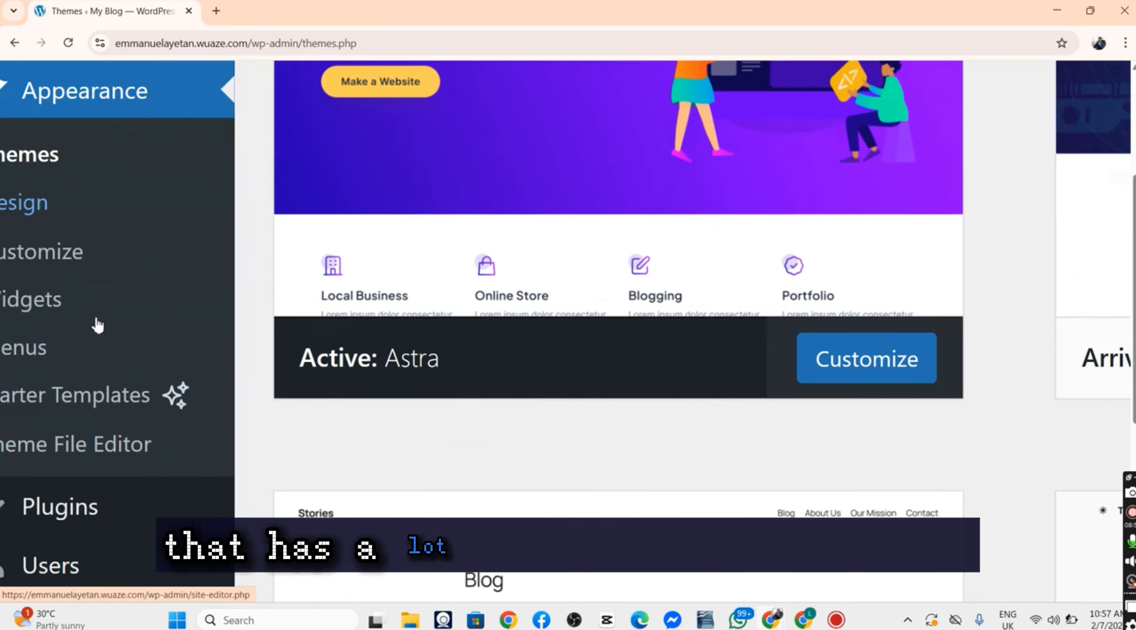
scroll(98, 325, "down", 3)
scroll(98, 325, "left", 1)
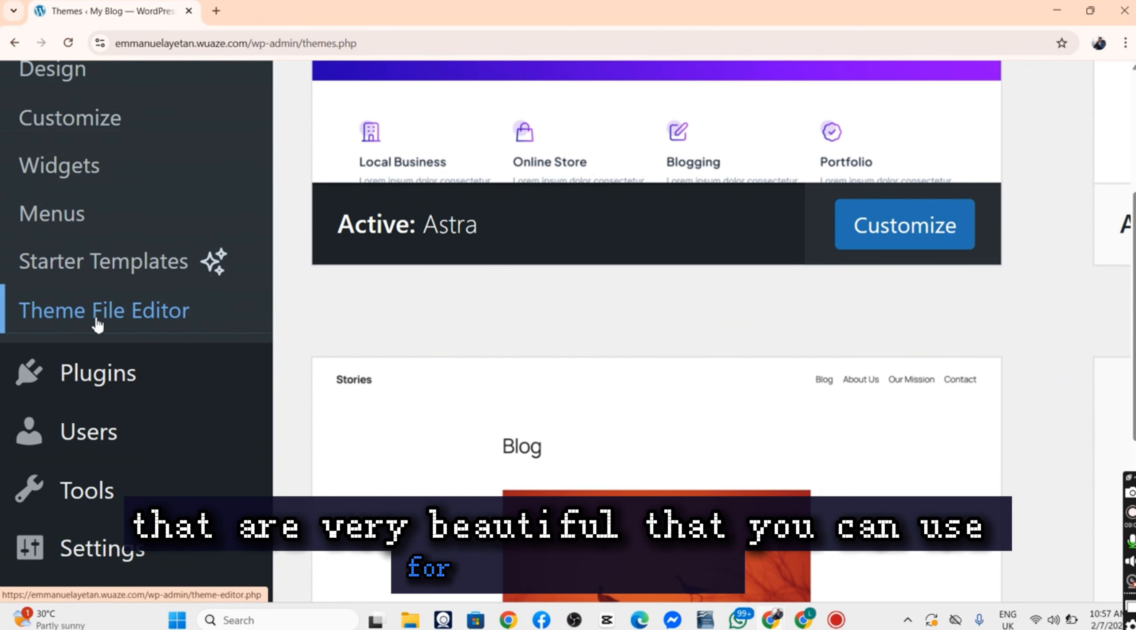
scroll(98, 325, "up", 10)
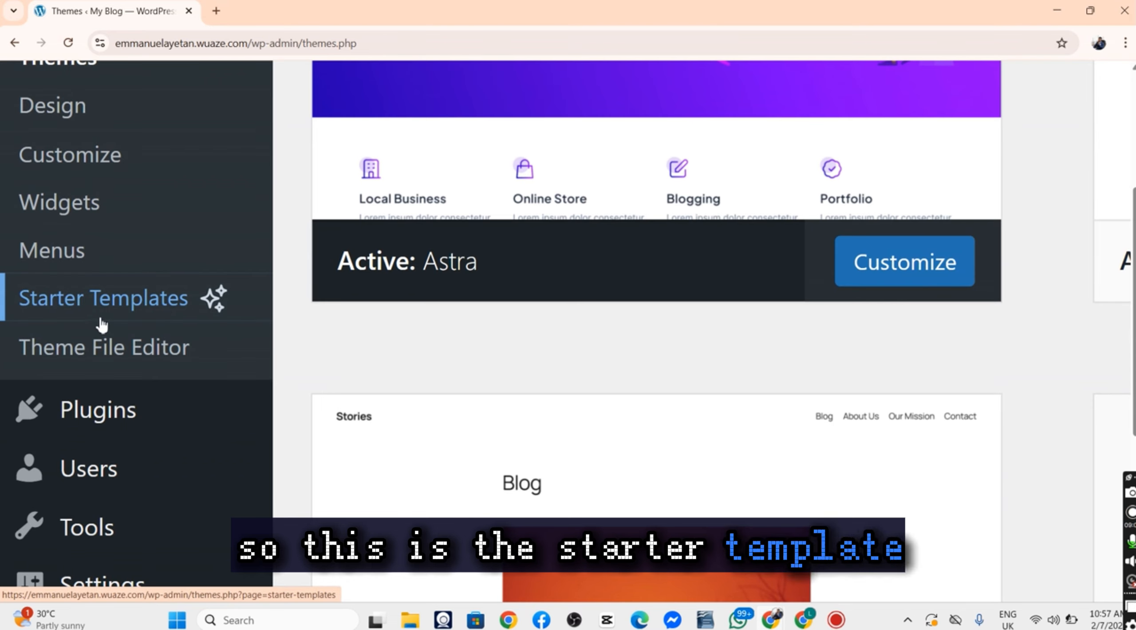
scroll(520, 355, "down", 5)
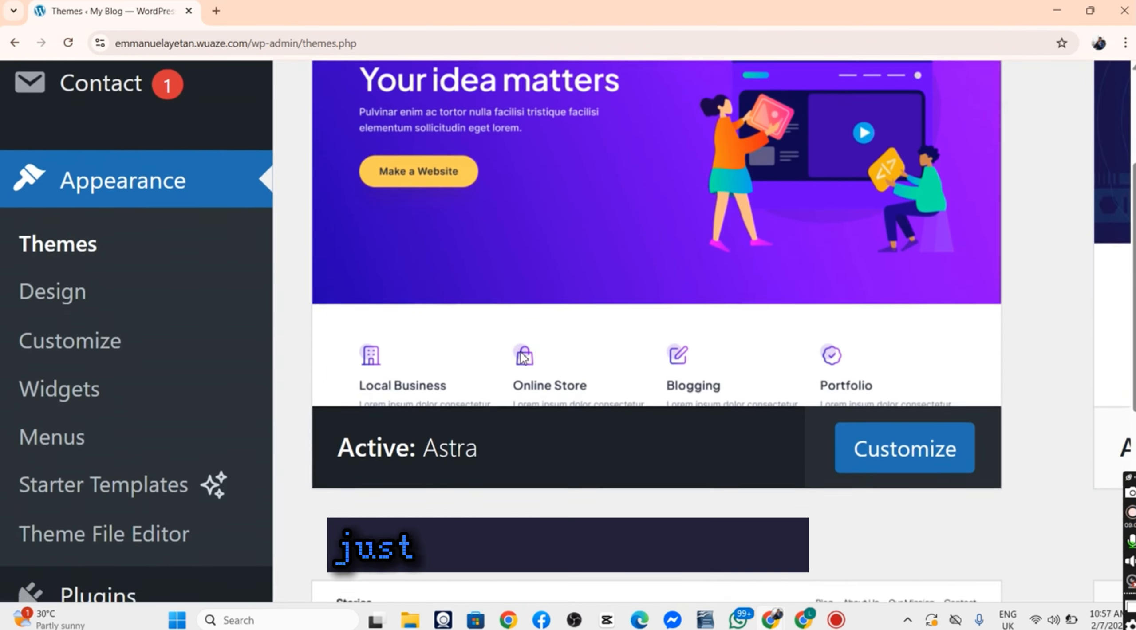
scroll(161, 198, "down", 5)
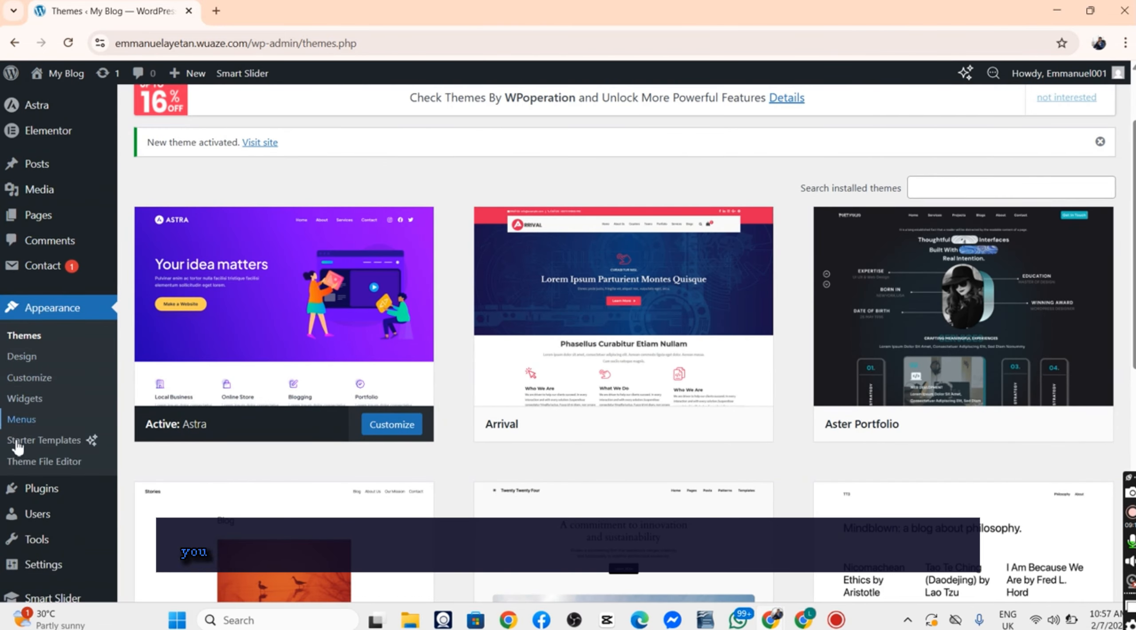
left_click(52, 445)
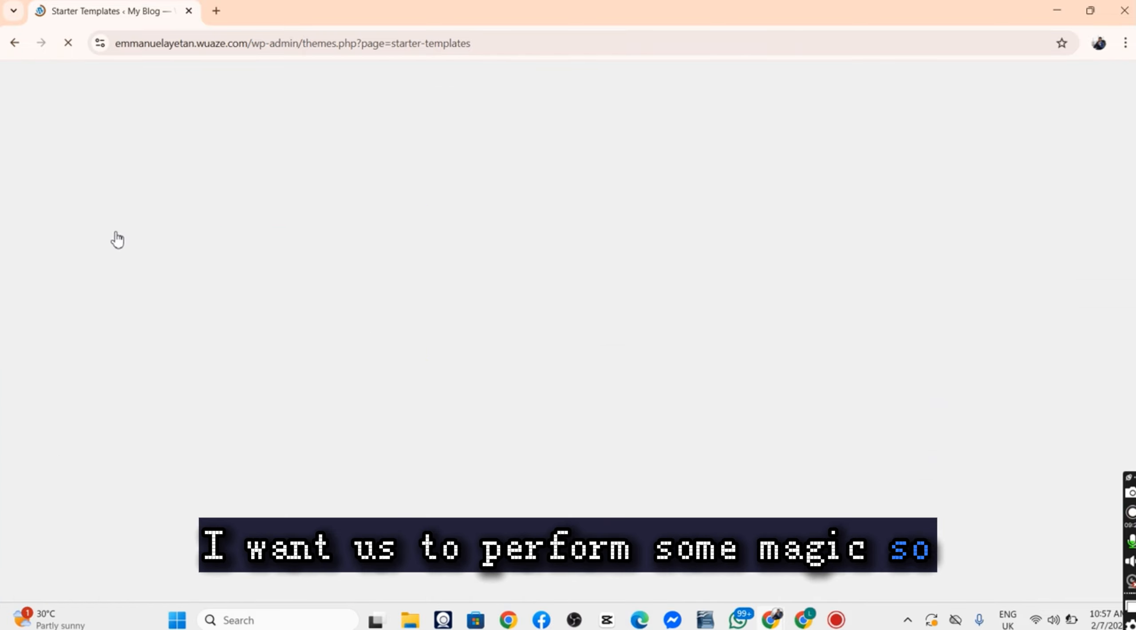
Step: Load the public site's home page in a new browser tab and check how it looks with Astra active
left_click(216, 10)
type("e")
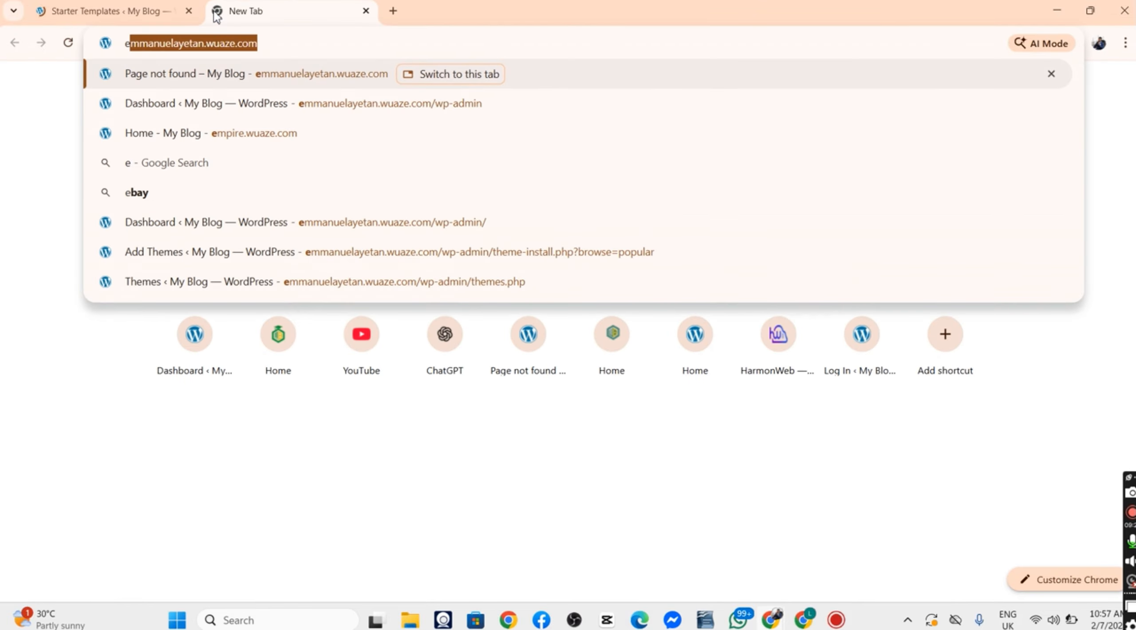
key("Return")
left_click(138, 8)
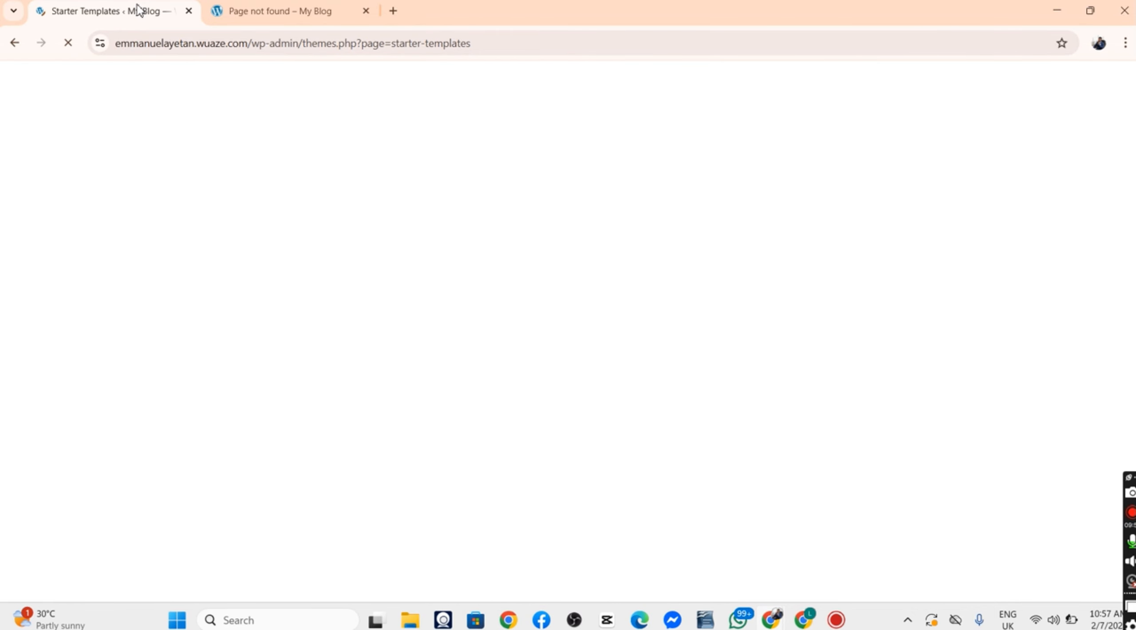
left_click(320, 12)
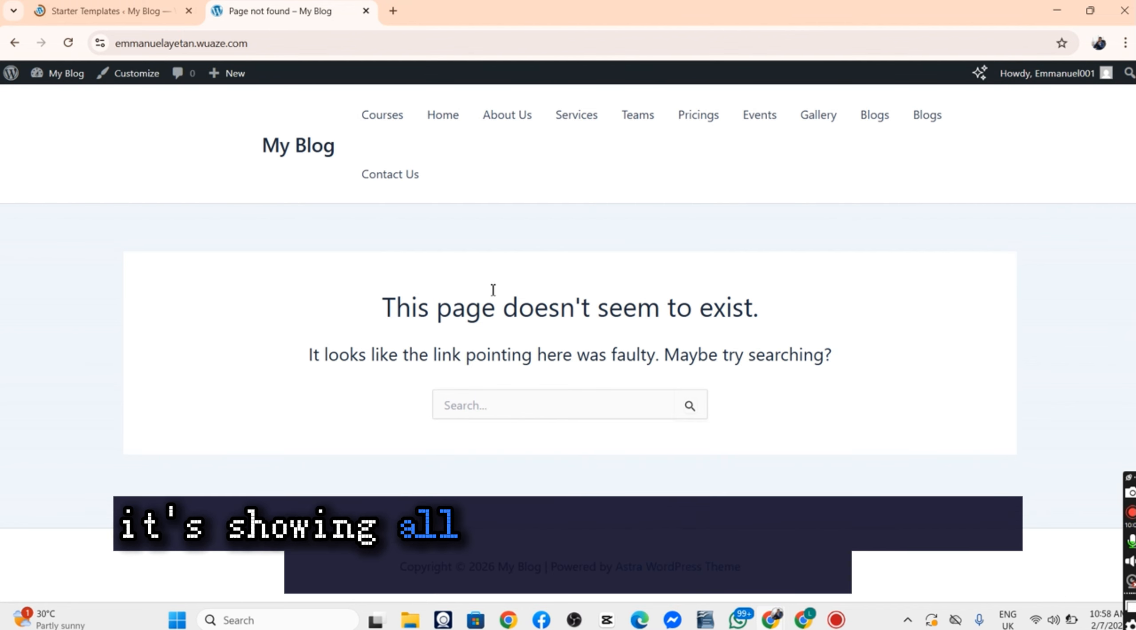
Step: Choose to build with Classic Starter Templates, and select Elementor as the page builder
left_click(135, 11)
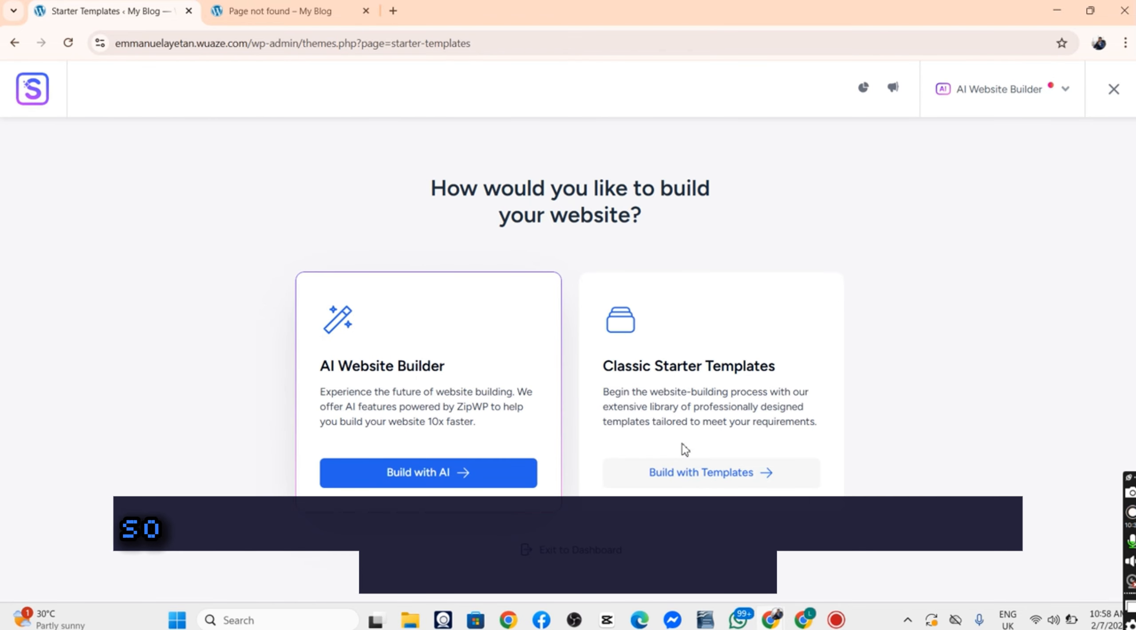
scroll(878, 375, "up", 5)
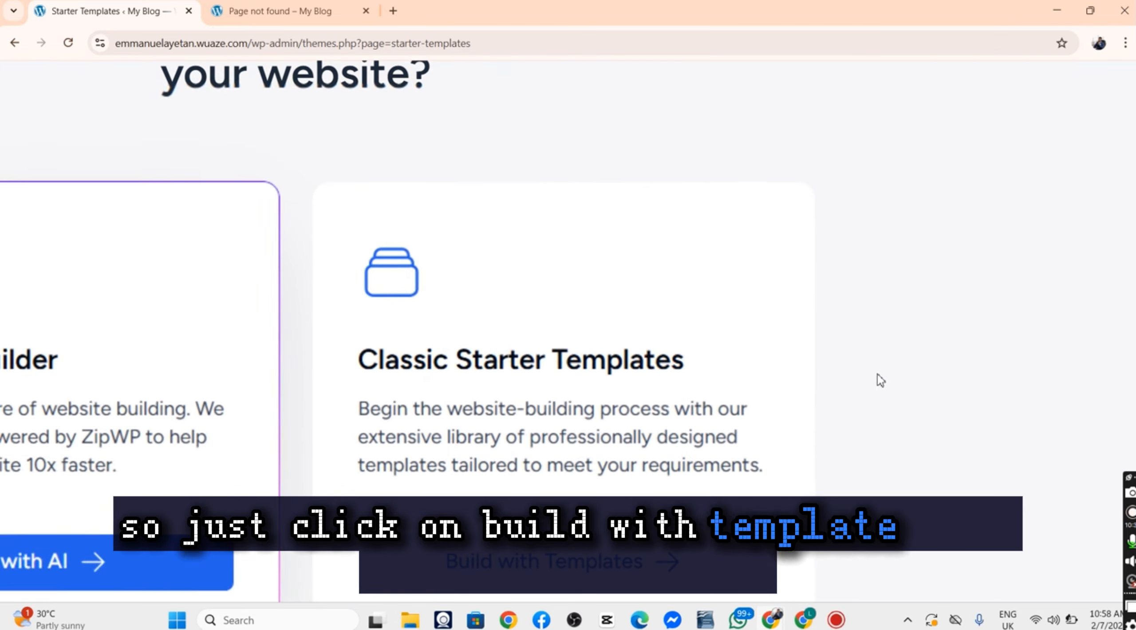
scroll(540, 467, "down", 3)
left_click(572, 373)
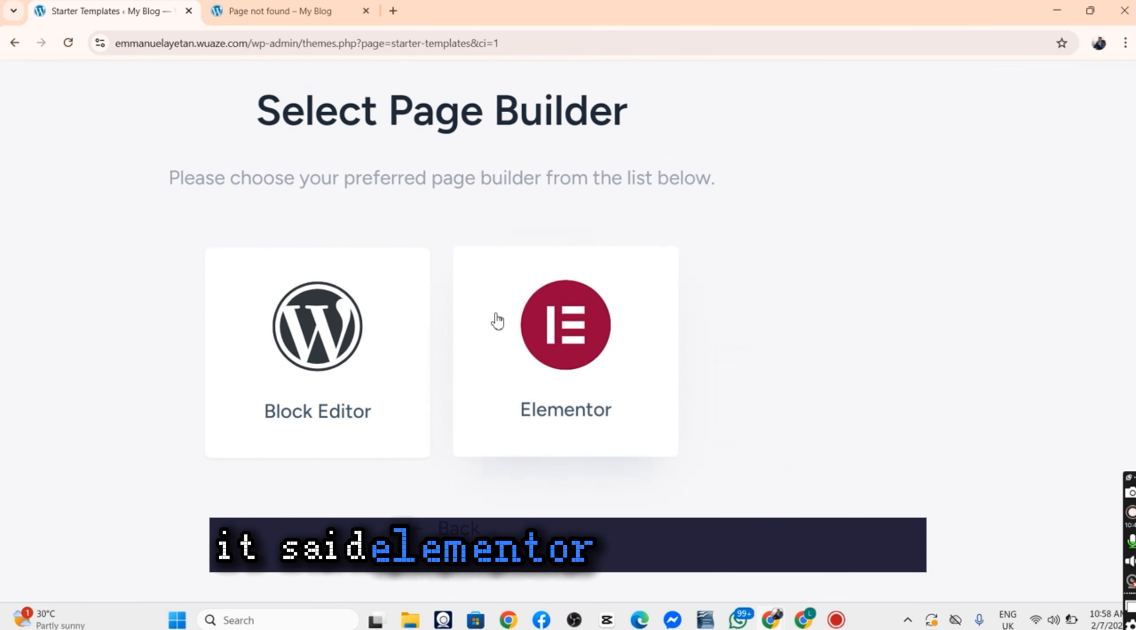
left_click(587, 323)
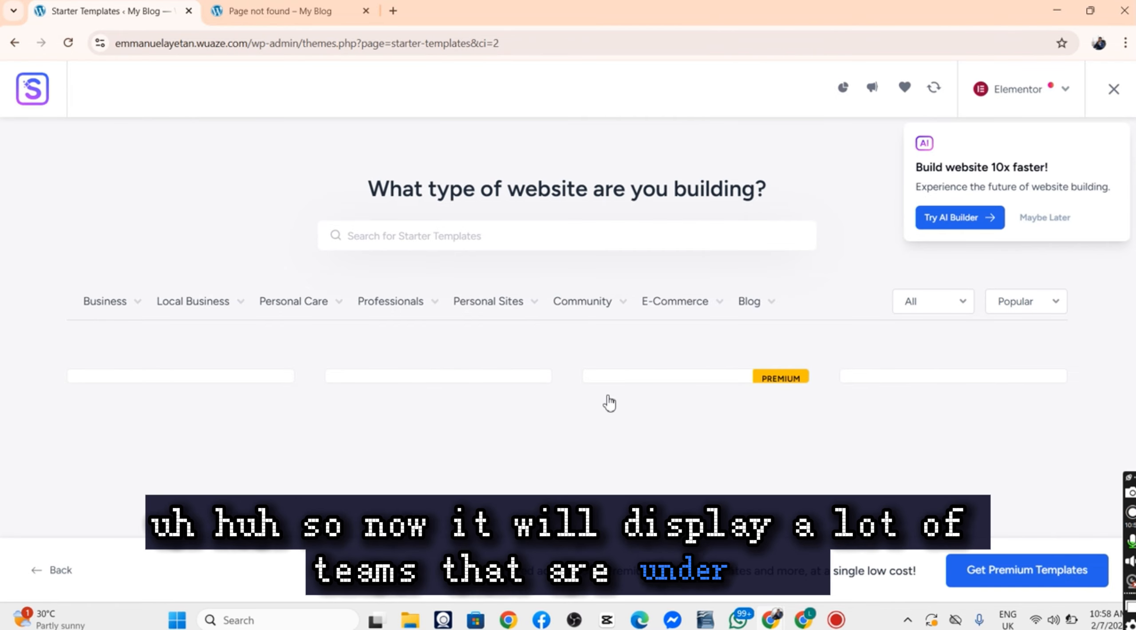
Step: Look over the first rows of Elementor starter templates, and dismiss the AI builder suggestion with Maybe Later
scroll(601, 363, "down", 3)
scroll(601, 364, "up", 3)
scroll(601, 362, "down", 1)
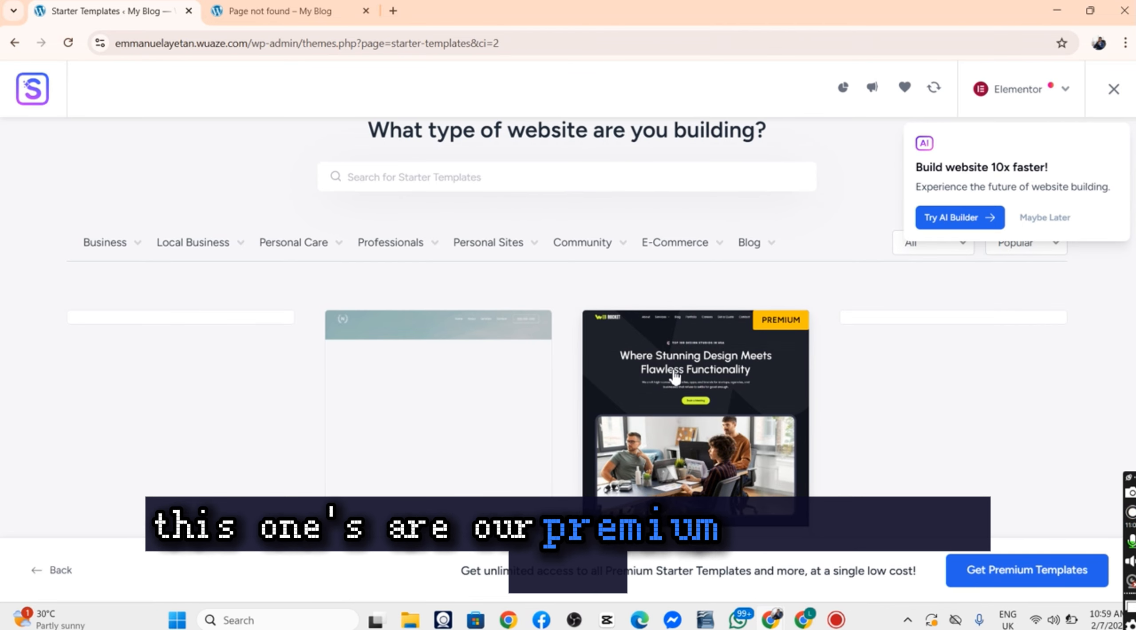
scroll(675, 377, "down", 5)
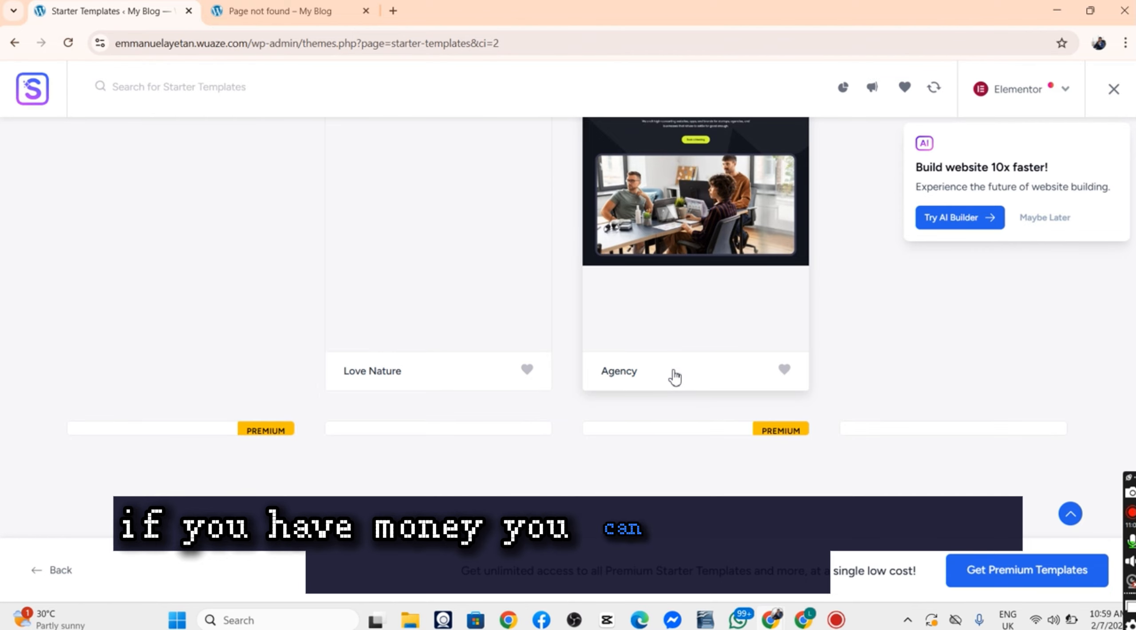
scroll(675, 378, "up", 5)
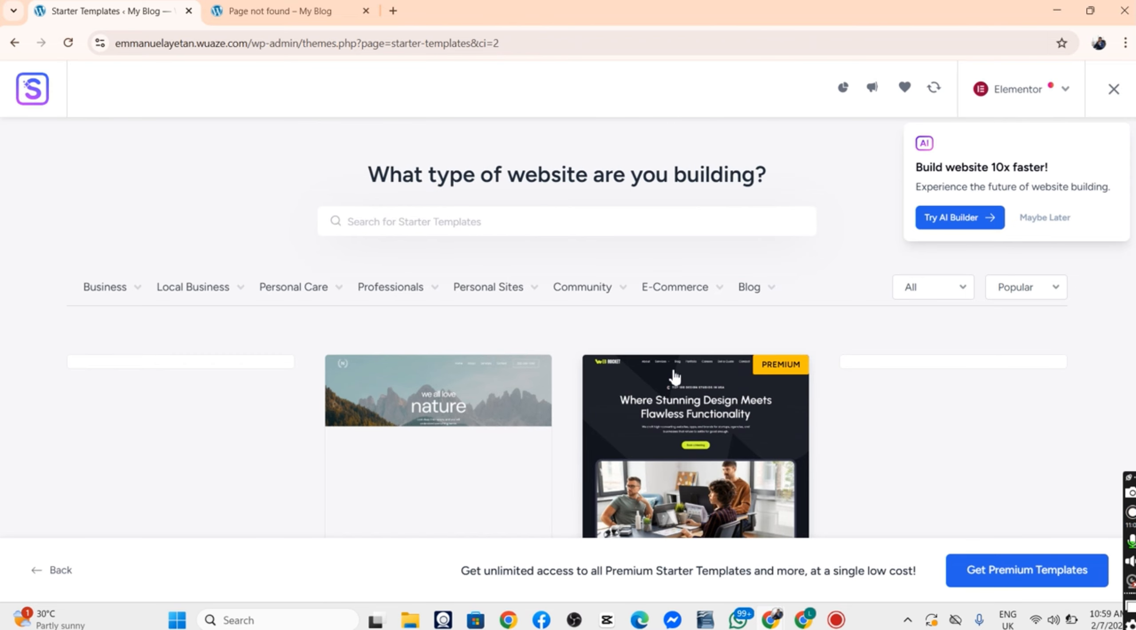
scroll(675, 377, "down", 5)
scroll(674, 377, "up", 5)
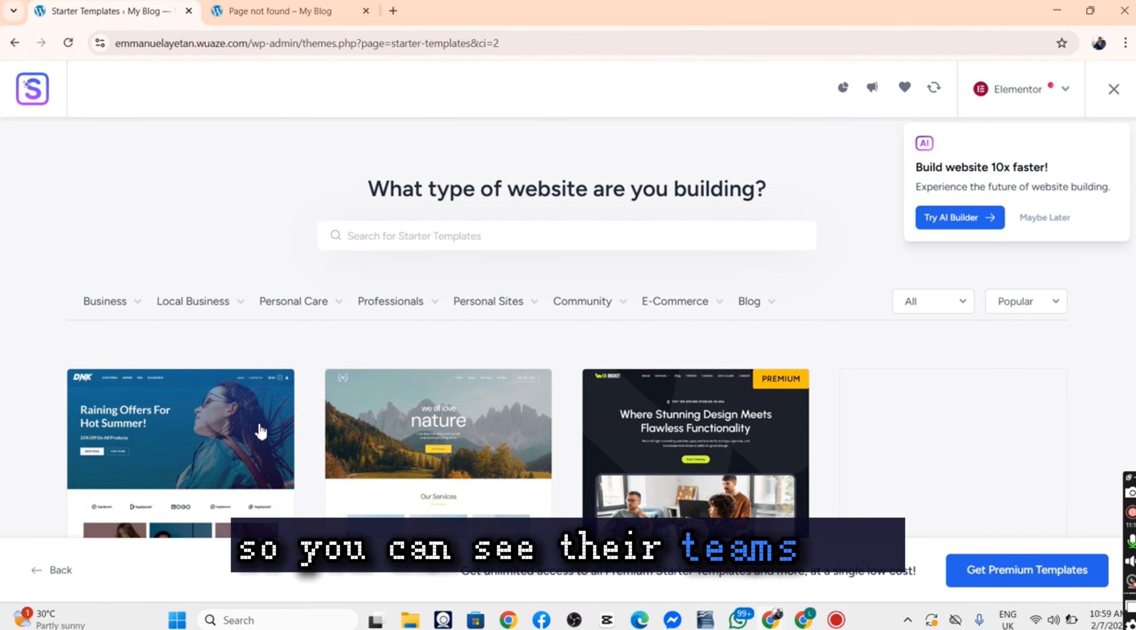
scroll(261, 432, "down", 4)
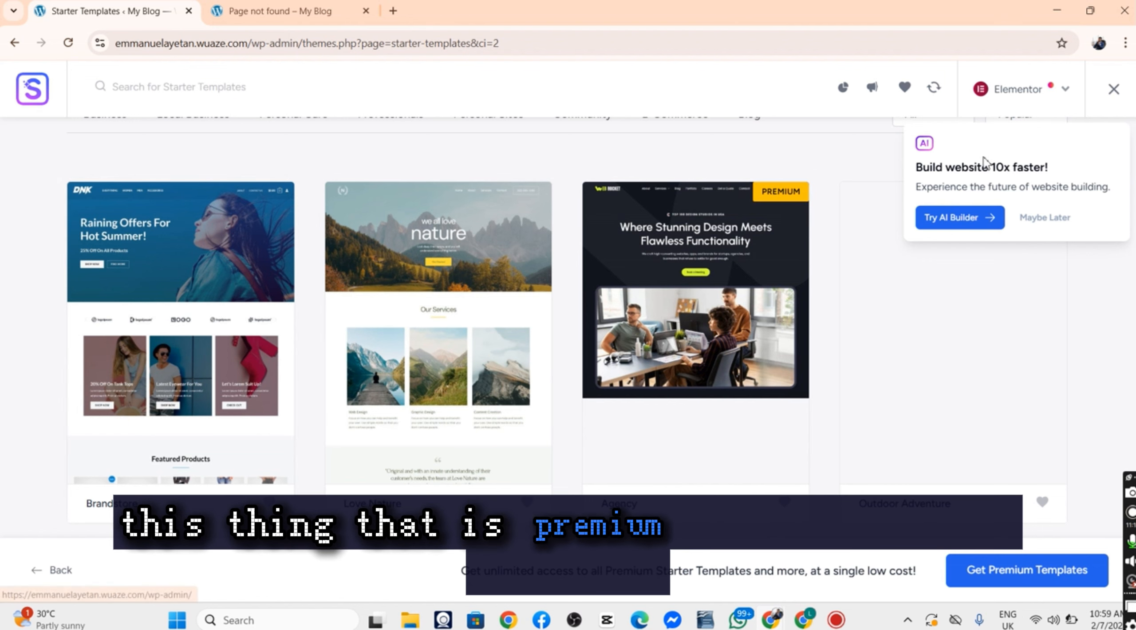
left_click(1030, 224)
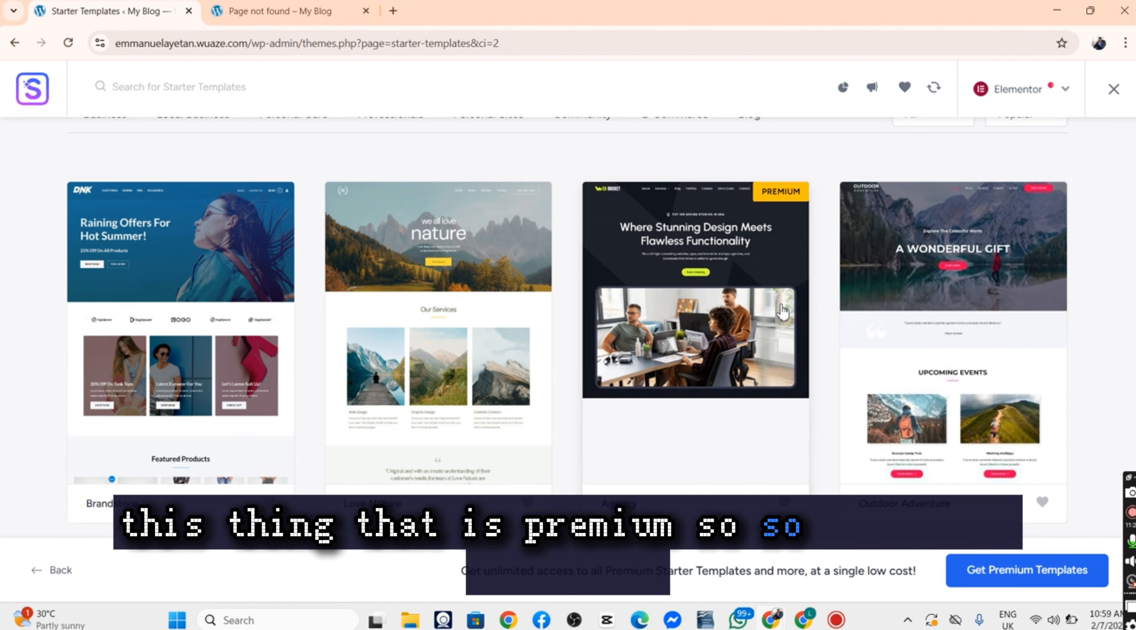
Step: Examine which Elementor starter templates are free and which are premium, from the Brandstore row down through the rows below
scroll(951, 301, "down", 5)
scroll(951, 302, "up", 2)
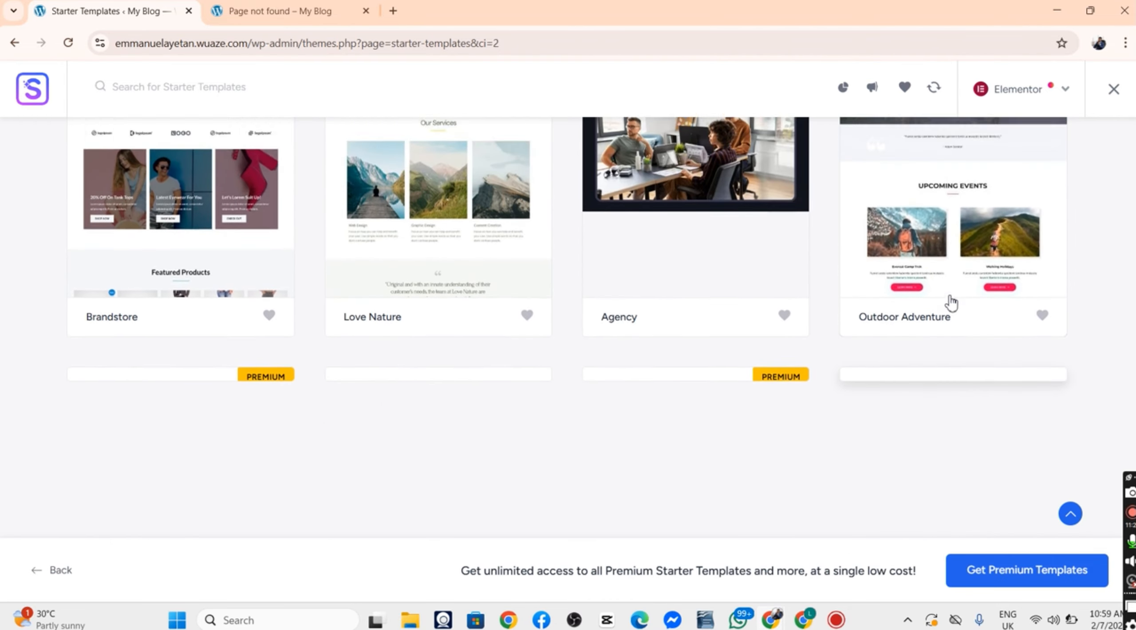
scroll(951, 303, "up", 4)
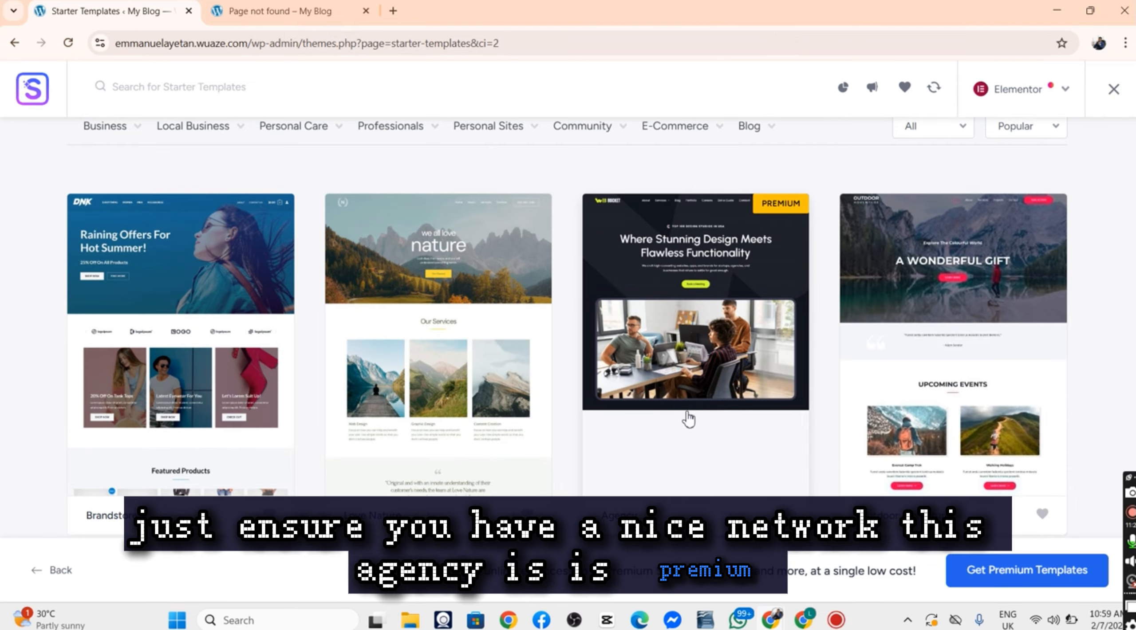
scroll(689, 419, "down", 5)
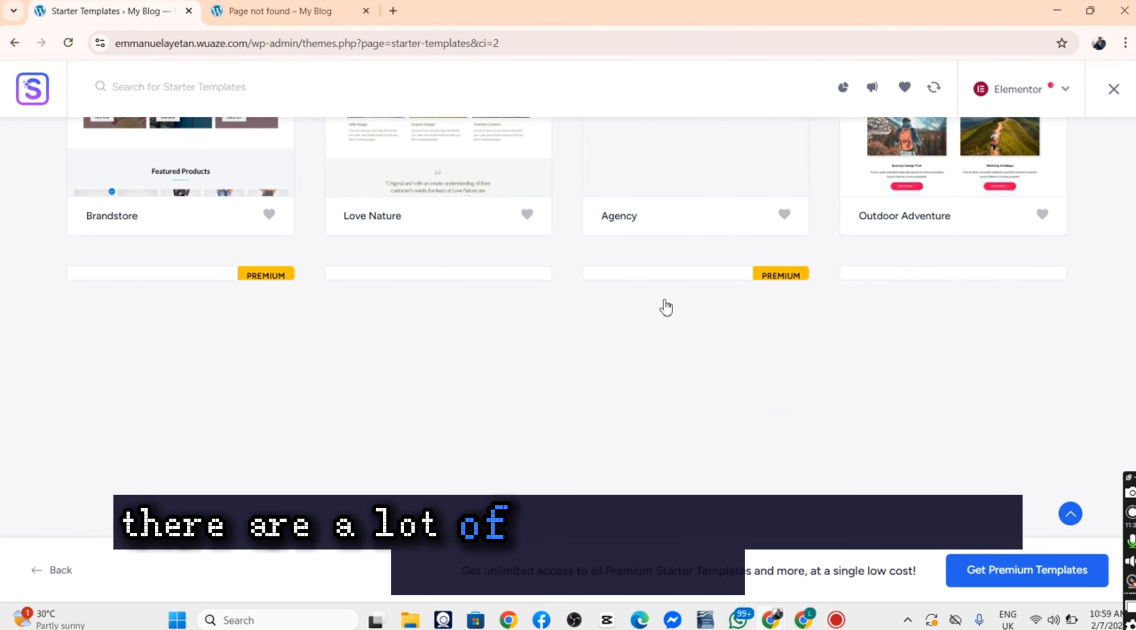
scroll(667, 308, "down", 12)
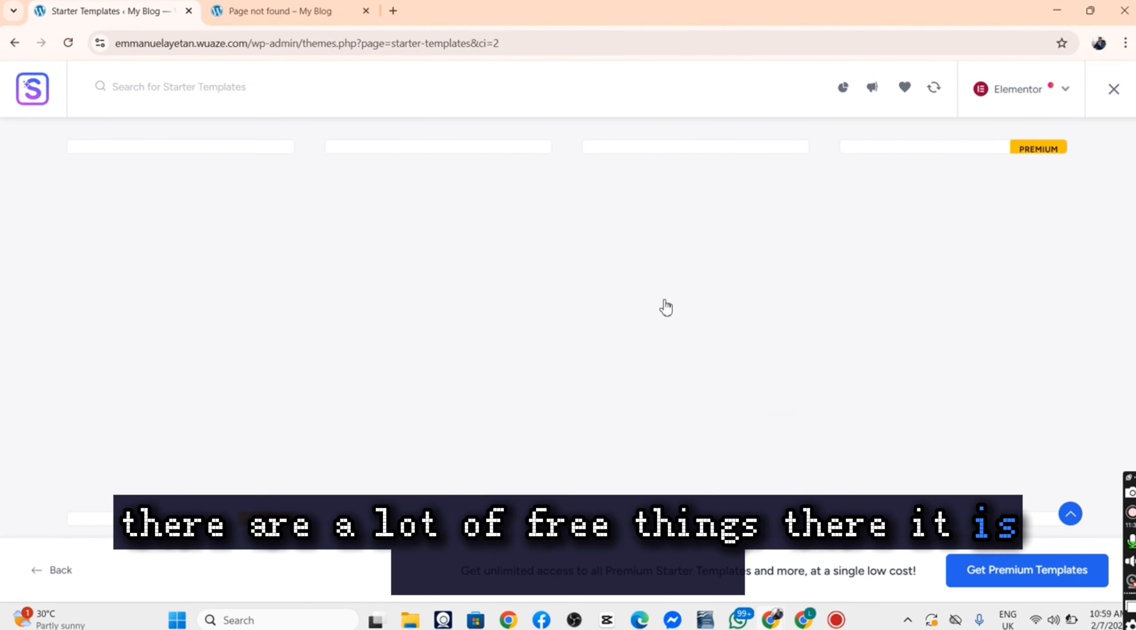
scroll(666, 308, "up", 15)
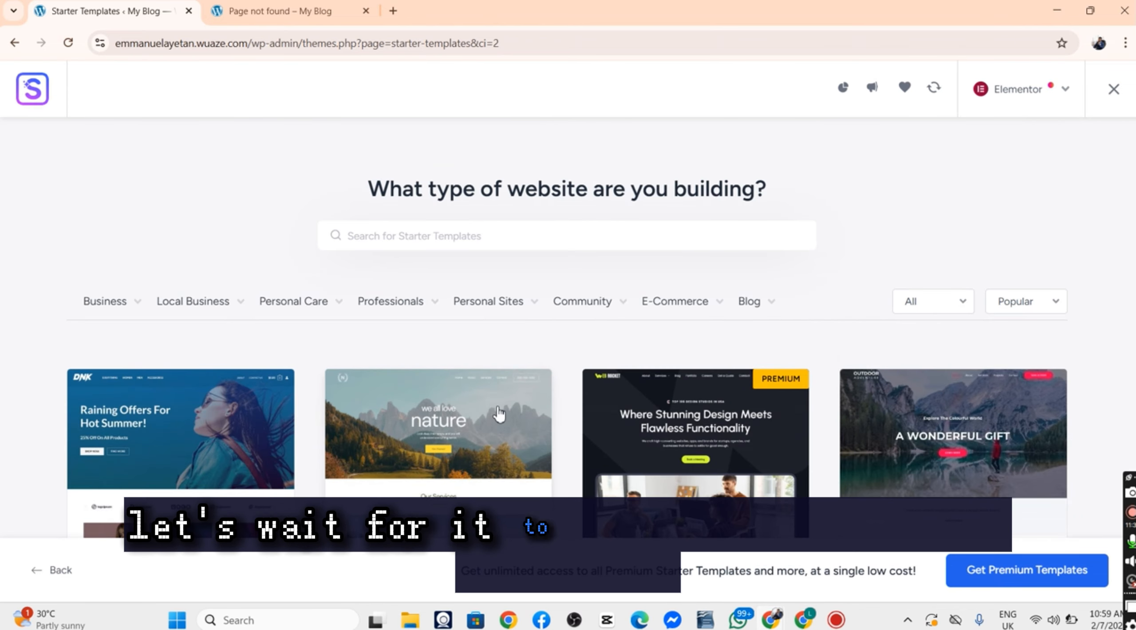
mouse_move(685, 306)
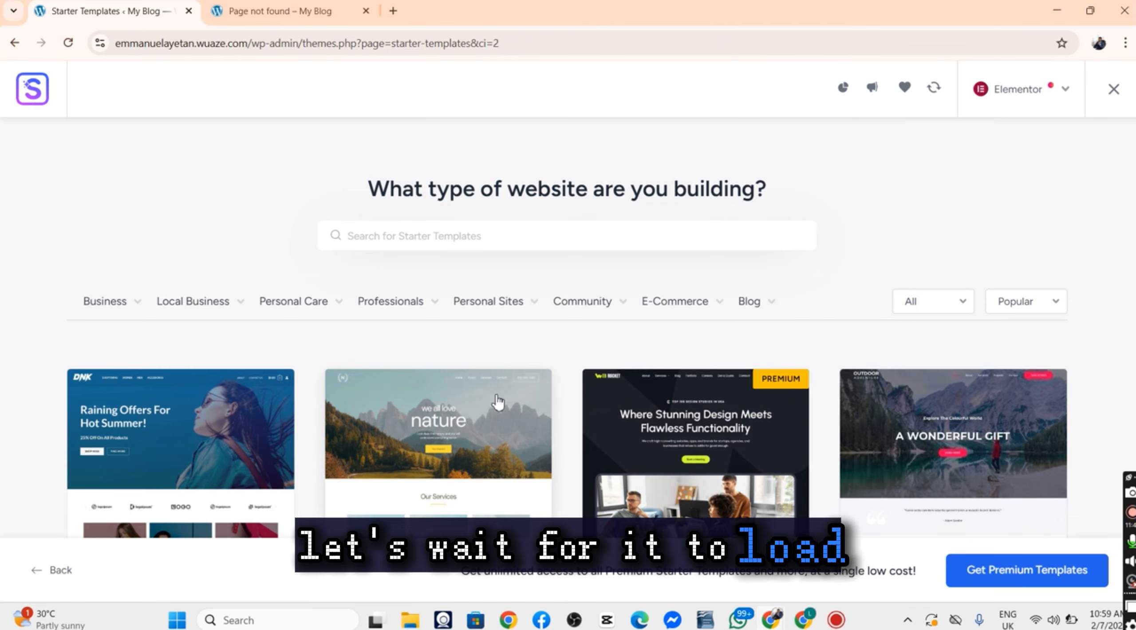
scroll(497, 401, "down", 10)
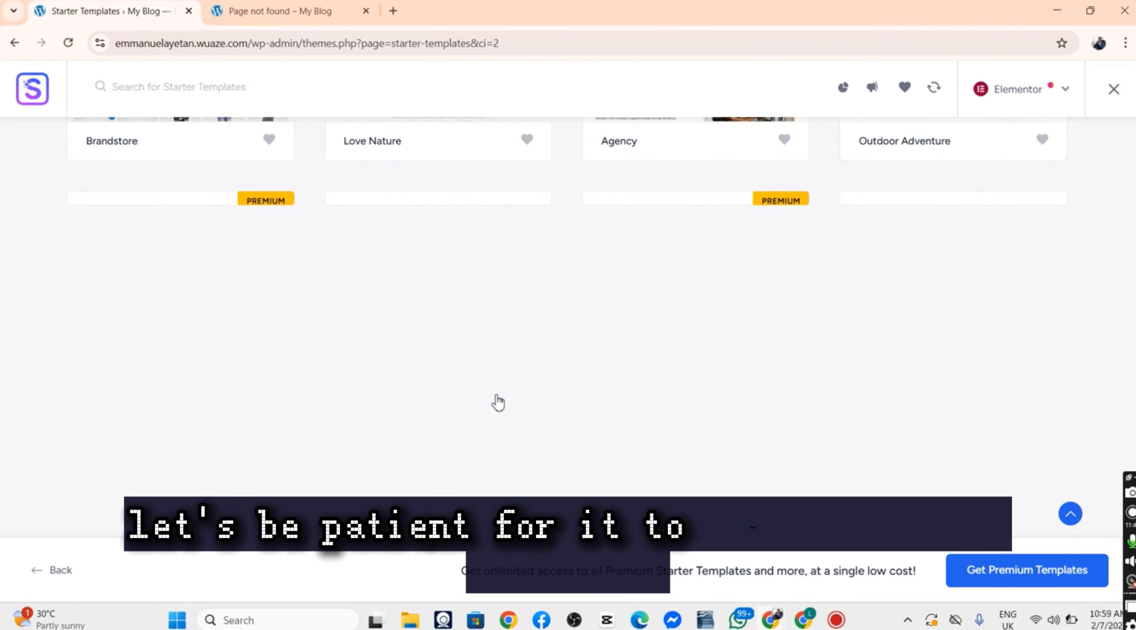
scroll(498, 403, "up", 8)
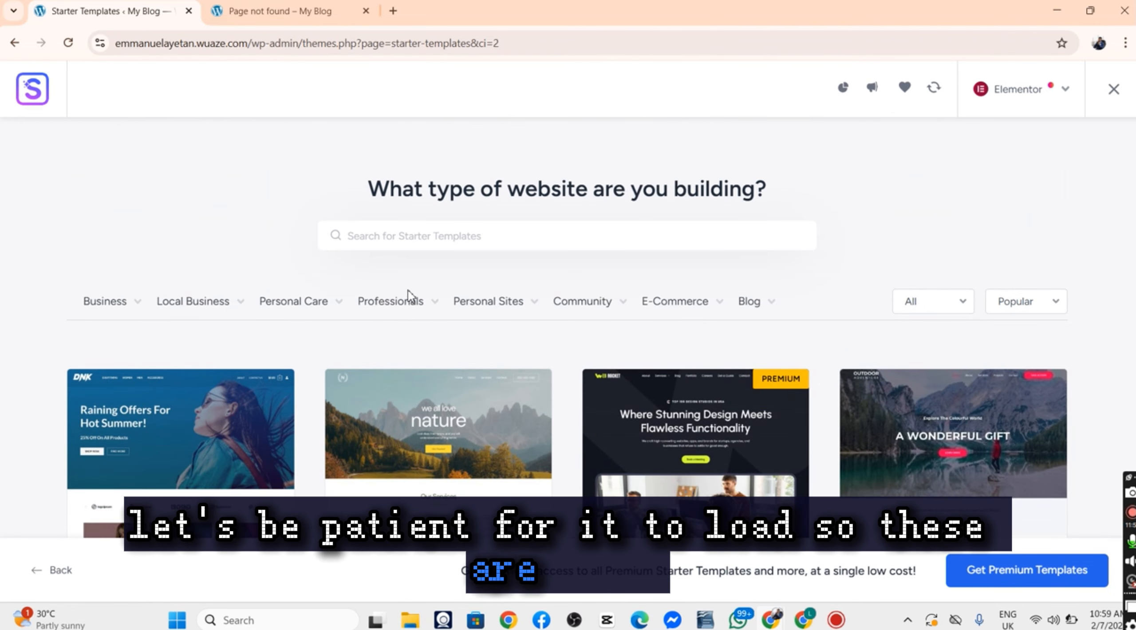
Step: Look through the website categories, and filter the starter templates to Web Designer under Professionals
mouse_move(117, 306)
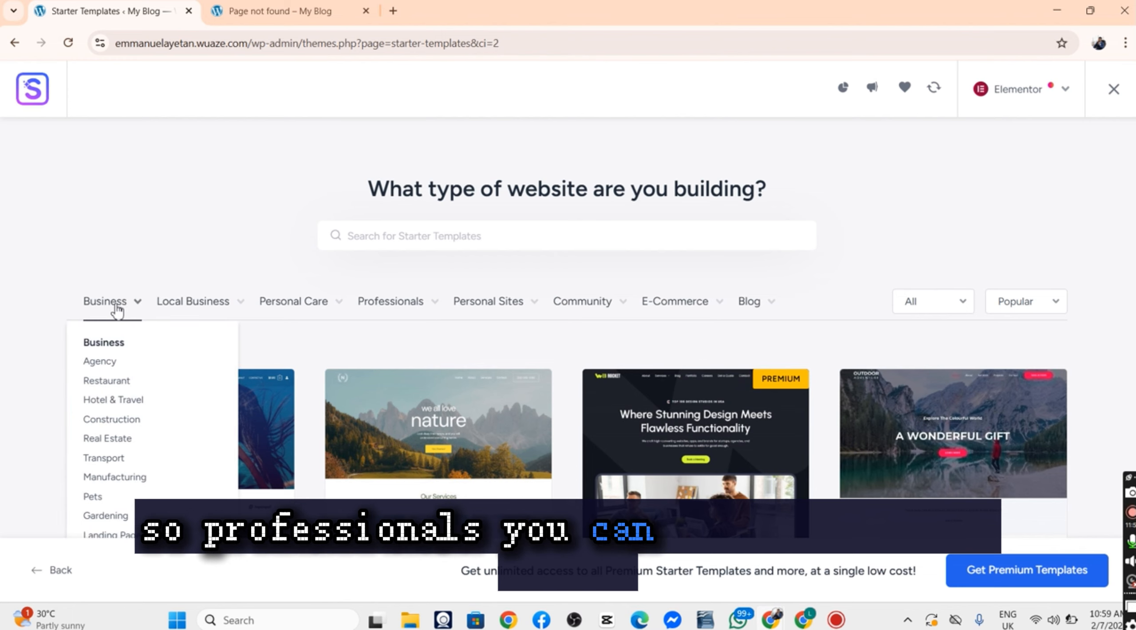
scroll(111, 417, "down", 3)
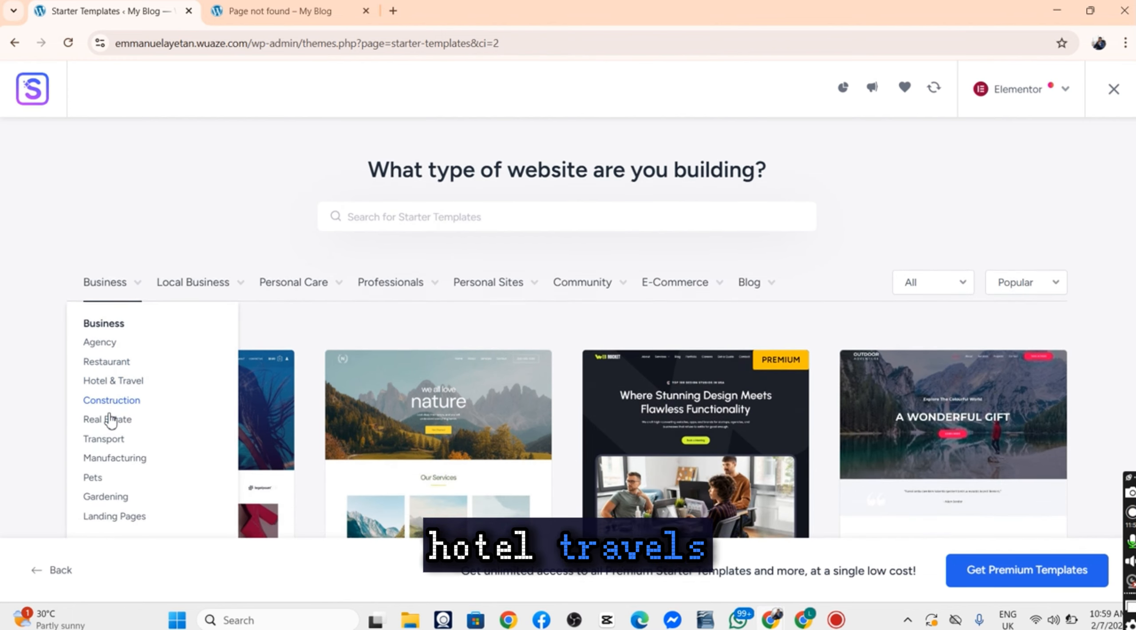
scroll(111, 419, "up", 3)
mouse_move(222, 321)
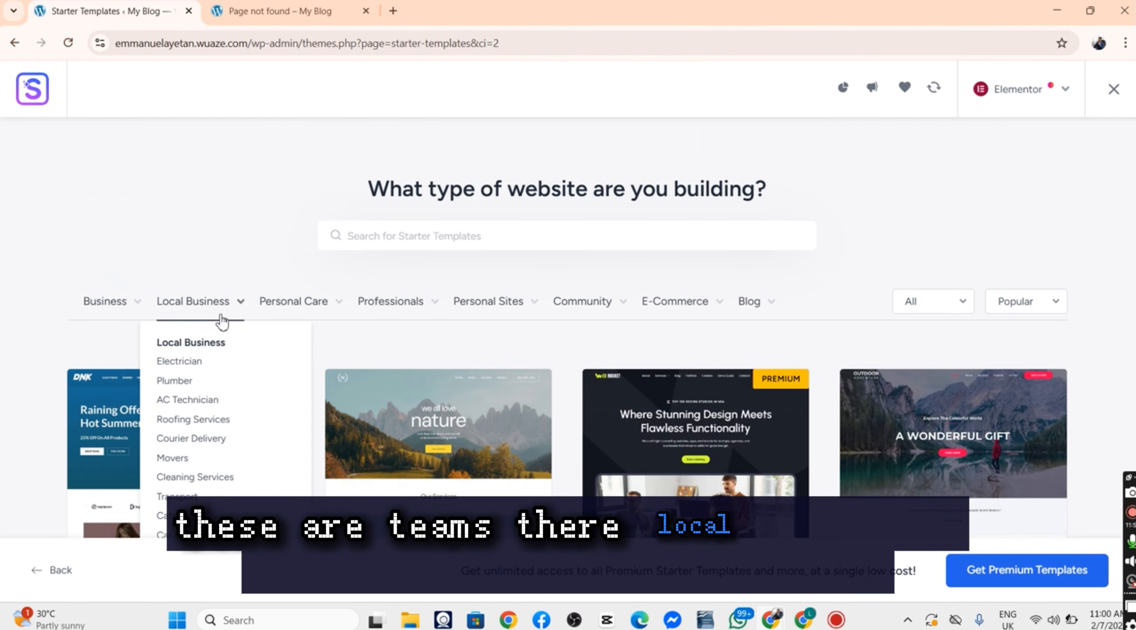
scroll(173, 424, "down", 2)
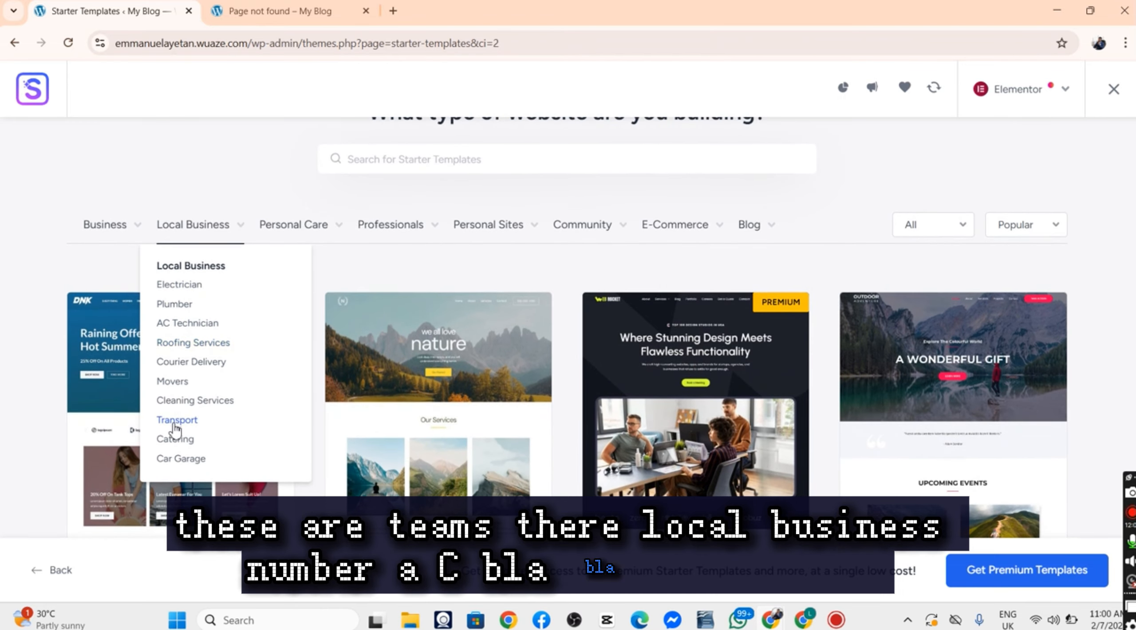
mouse_move(335, 241)
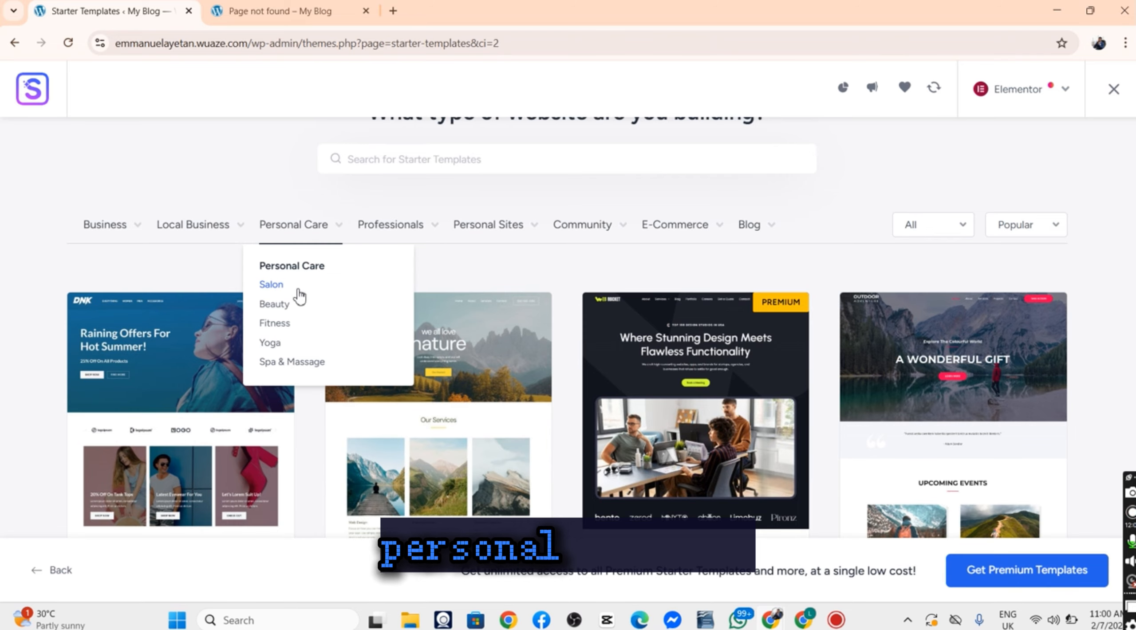
mouse_move(420, 235)
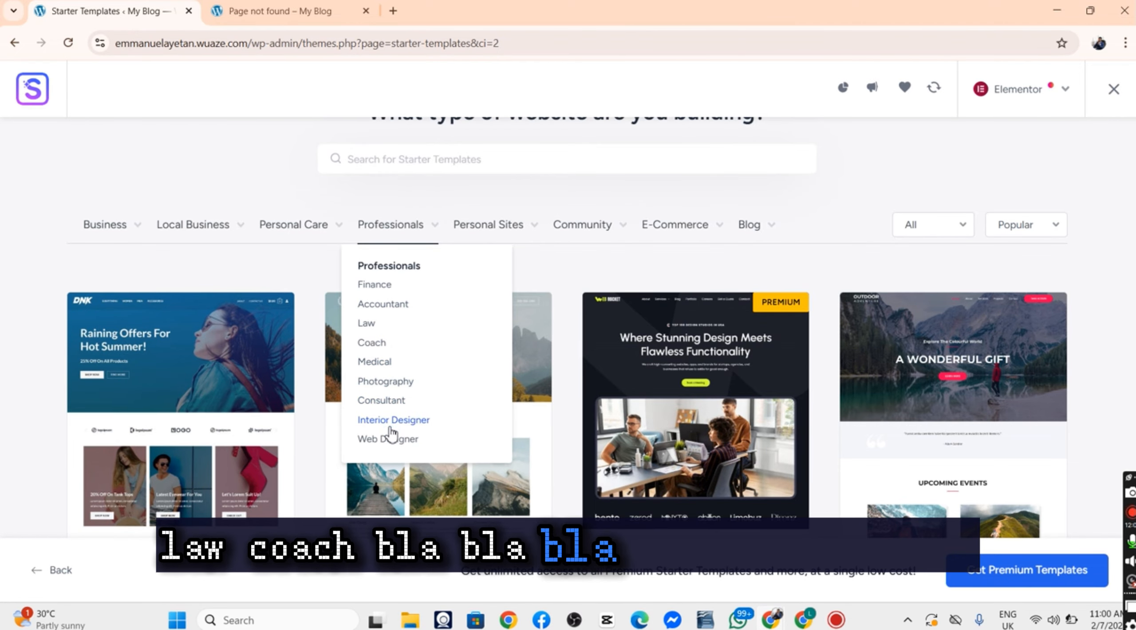
left_click(392, 440)
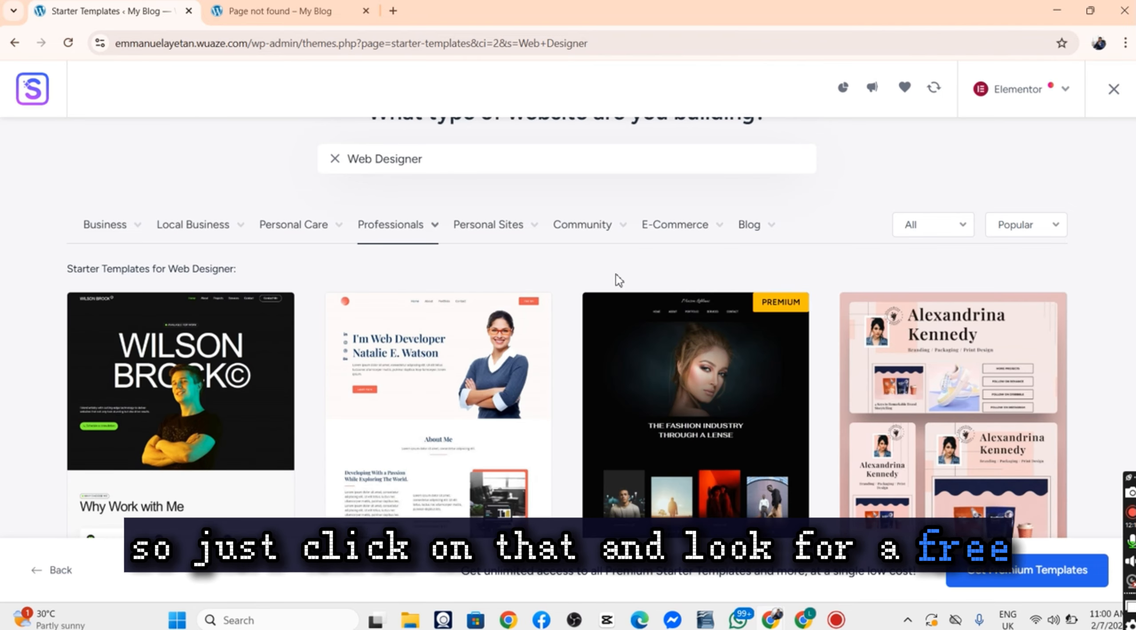
scroll(199, 386, "down", 5)
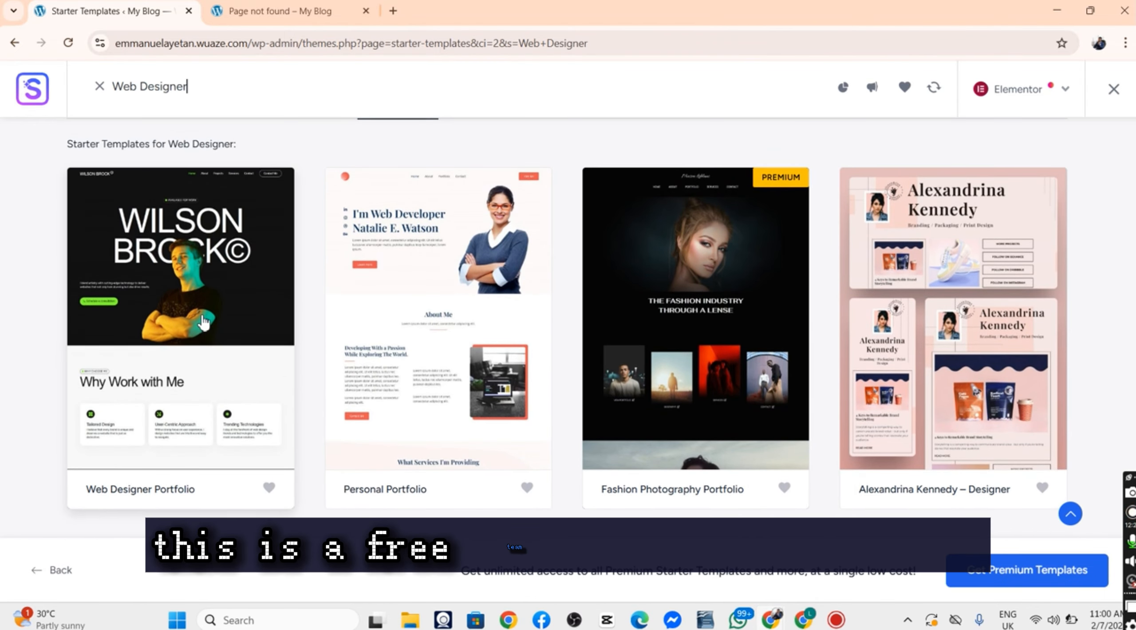
Step: Examine which Web Designer starter templates are free and which are premium, from the first row down past the Photographer Portfolio row
scroll(474, 256, "down", 6)
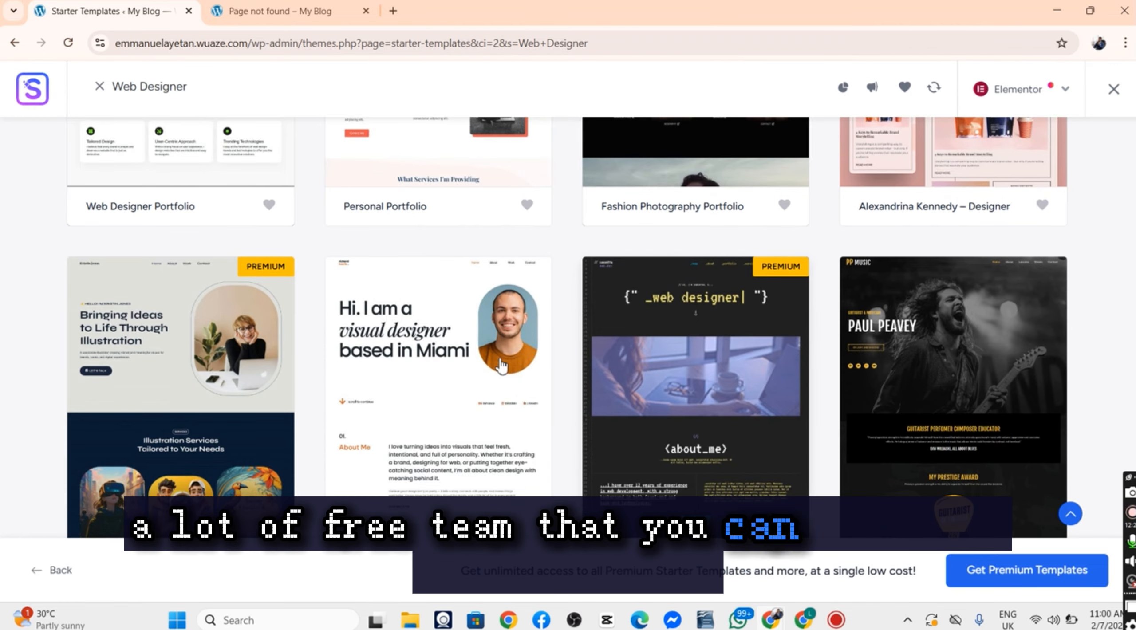
scroll(660, 406, "down", 3)
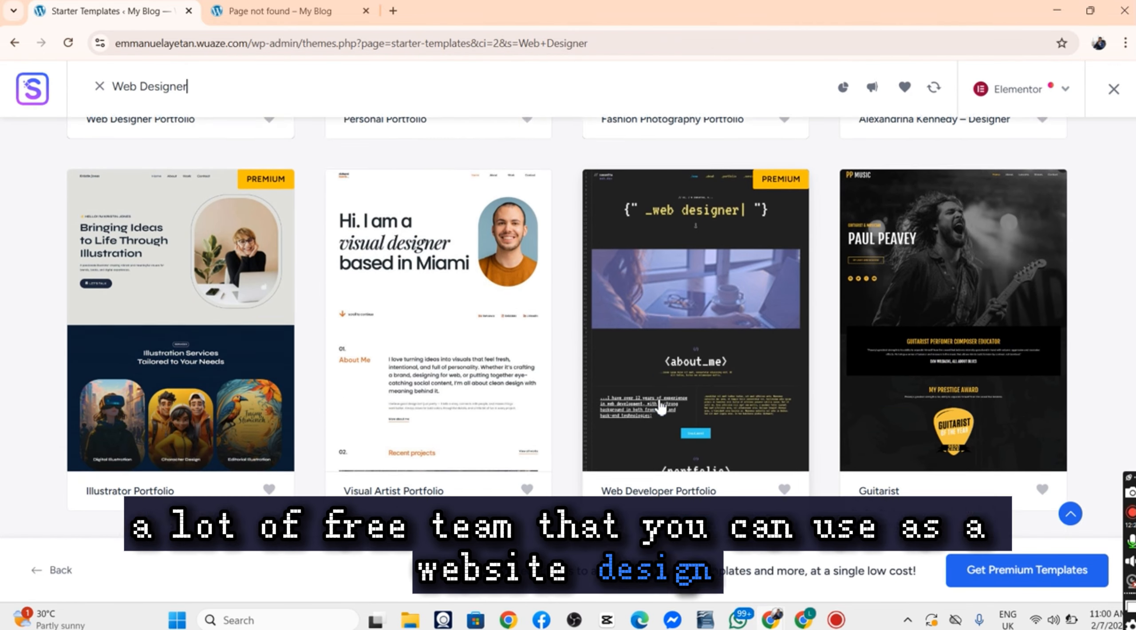
scroll(253, 323, "down", 3)
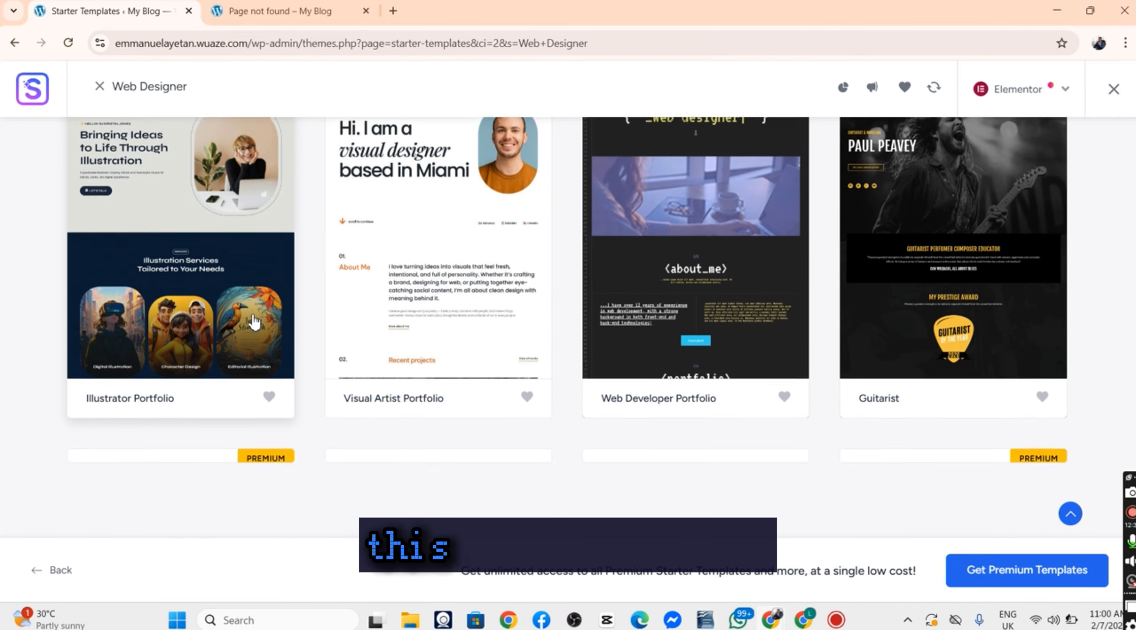
scroll(419, 252, "down", 1)
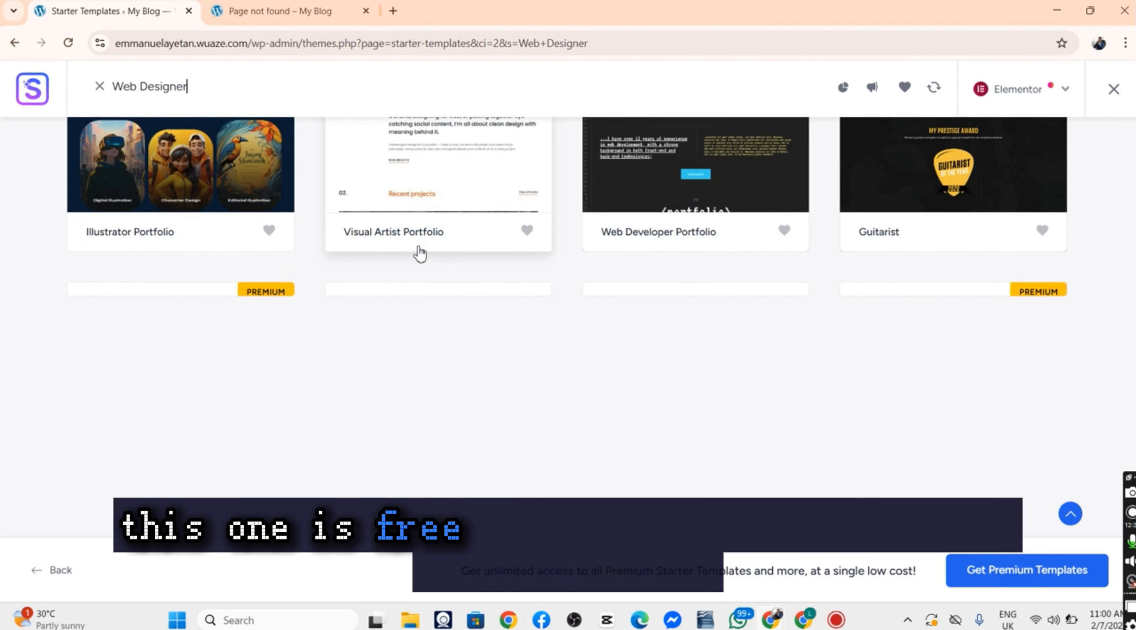
scroll(419, 252, "up", 5)
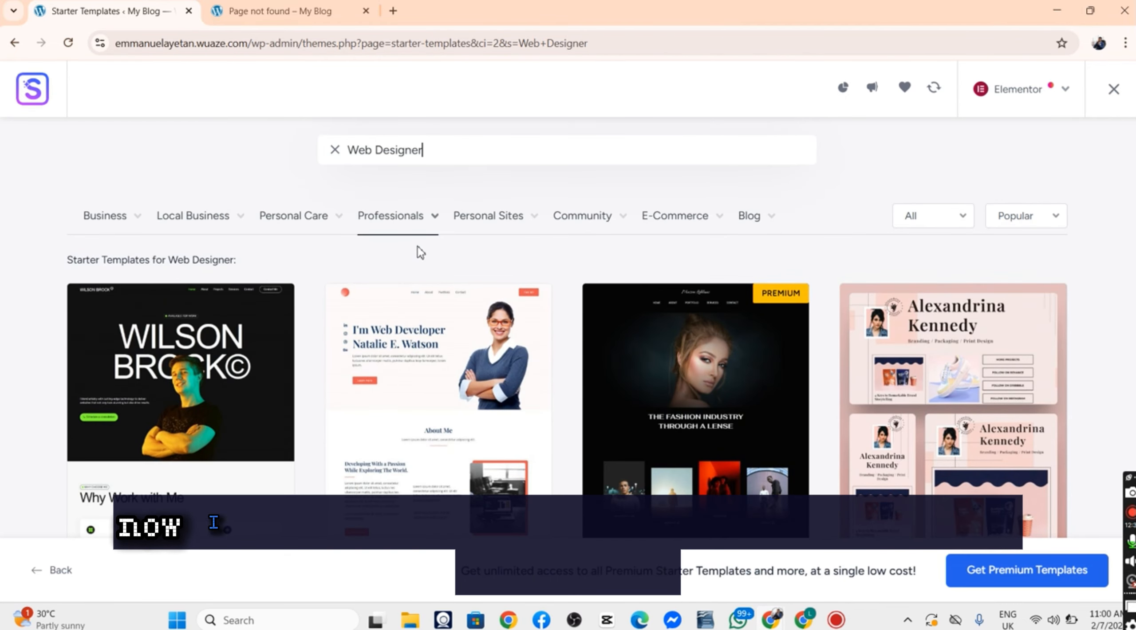
scroll(419, 253, "down", 3)
scroll(420, 253, "down", 12)
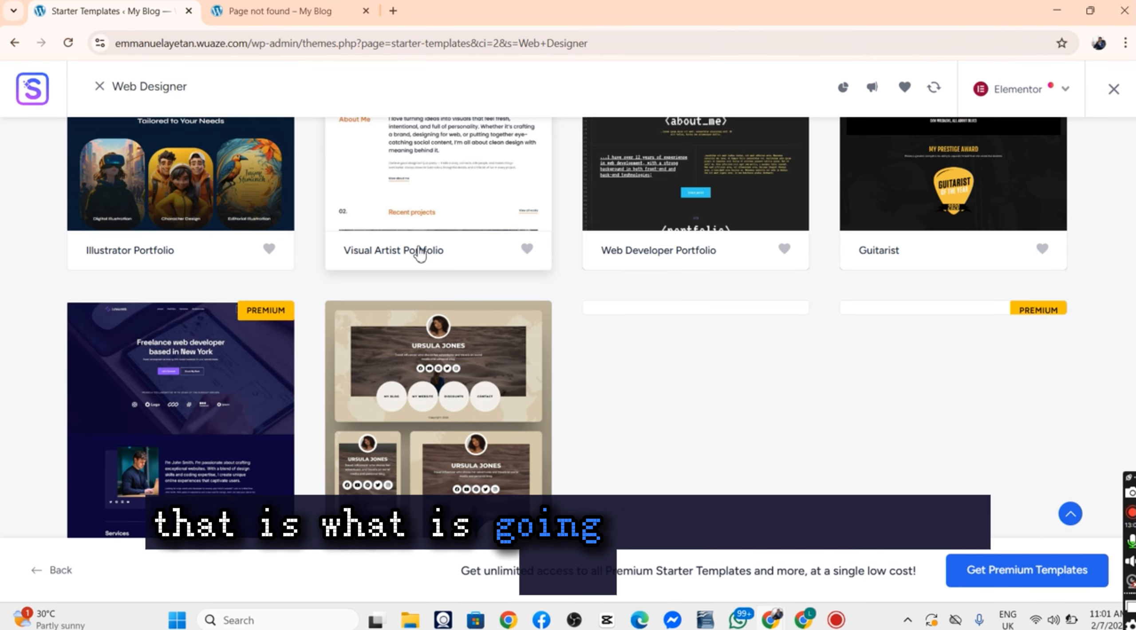
scroll(419, 253, "down", 2)
scroll(420, 253, "down", 5)
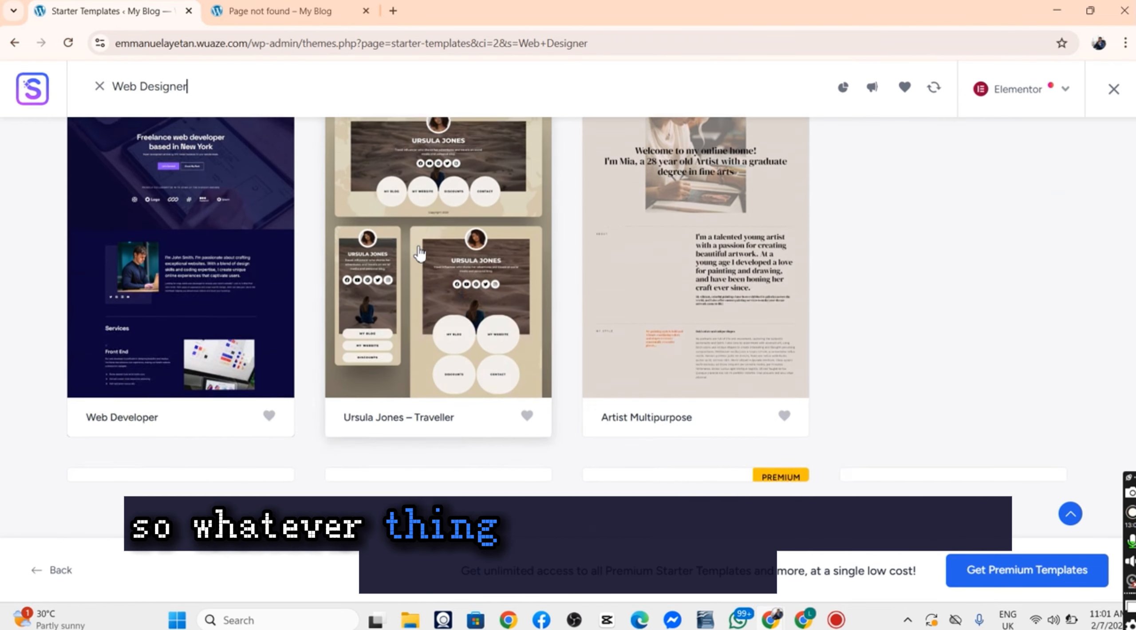
scroll(419, 253, "up", 7)
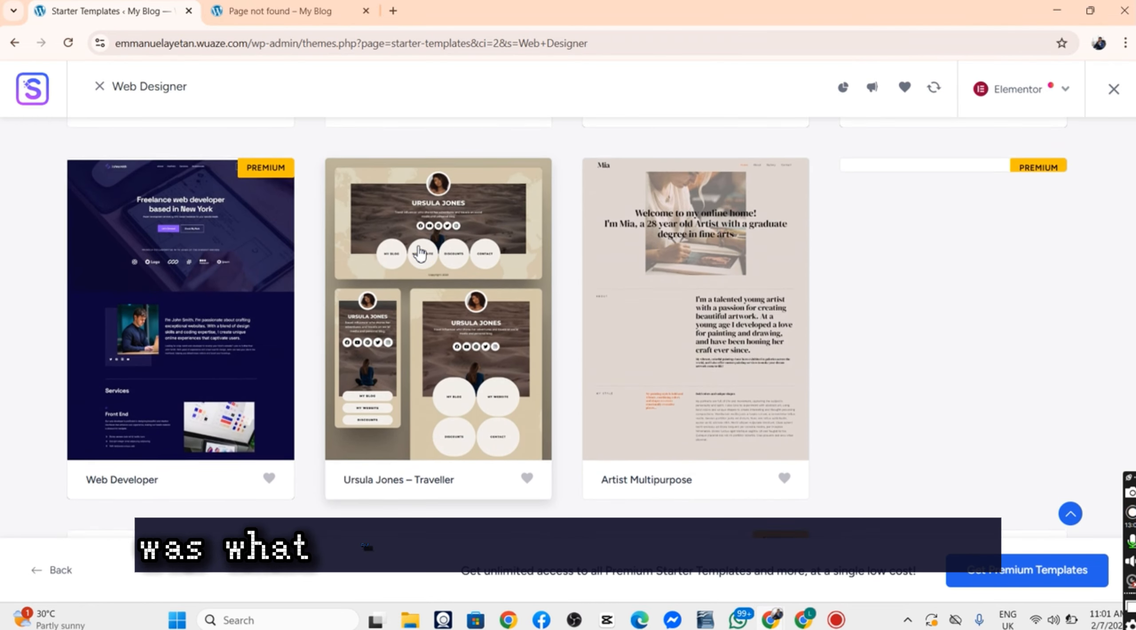
scroll(419, 253, "down", 8)
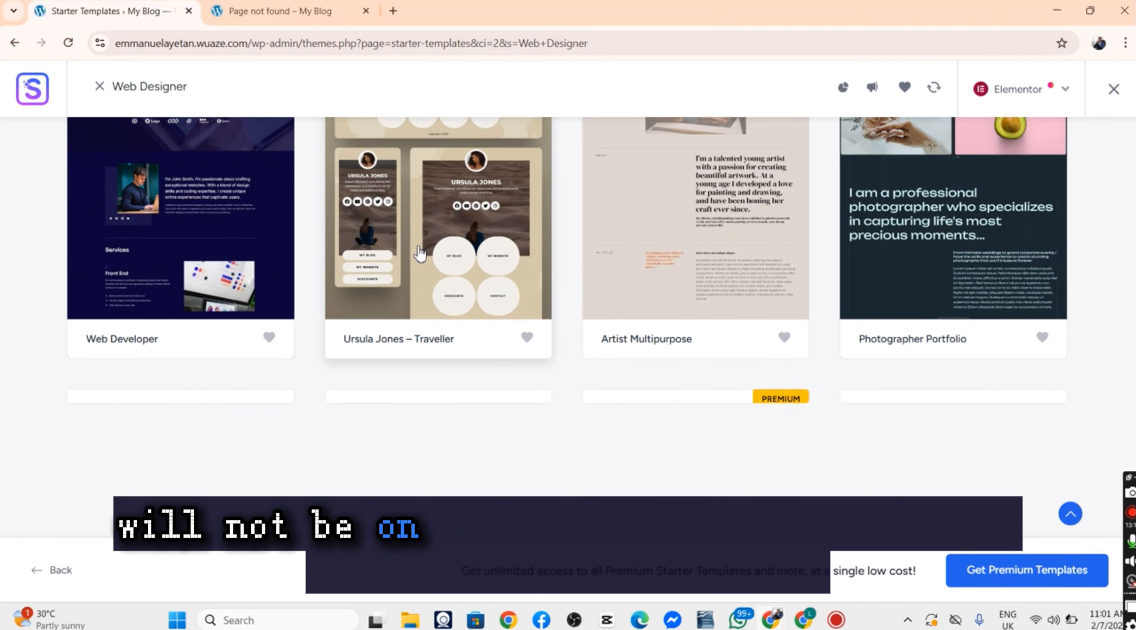
scroll(420, 253, "up", 5)
scroll(420, 254, "down", 10)
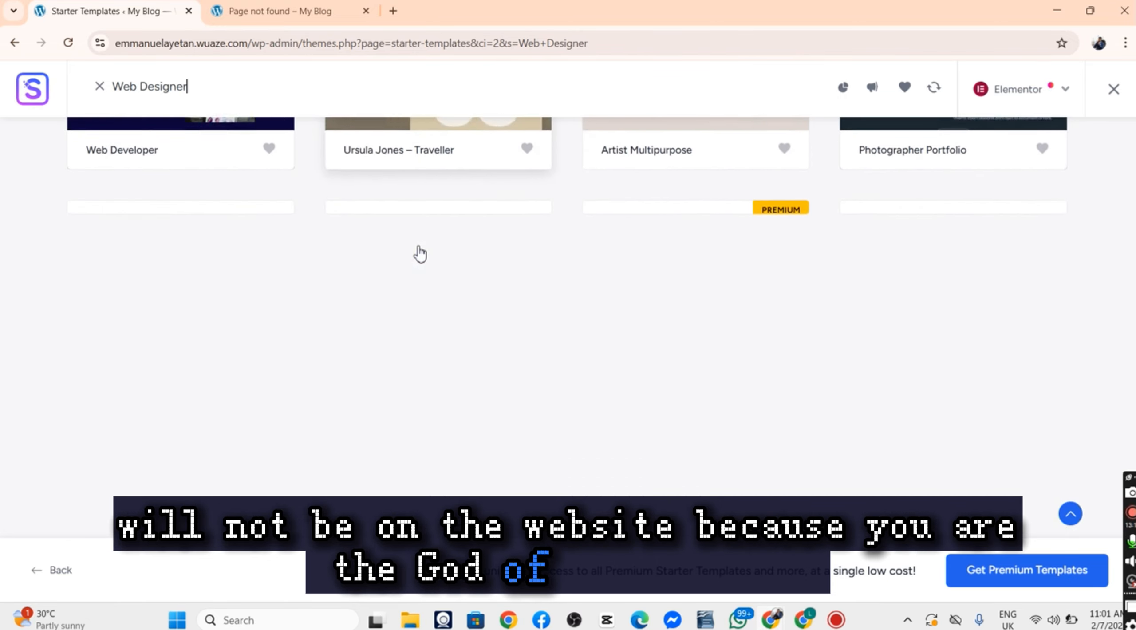
Step: Compare the free Web Designer templates again, including Web Designer Portfolio, Personal Portfolio and Visual Artist Portfolio
scroll(420, 254, "up", 14)
scroll(420, 253, "up", 10)
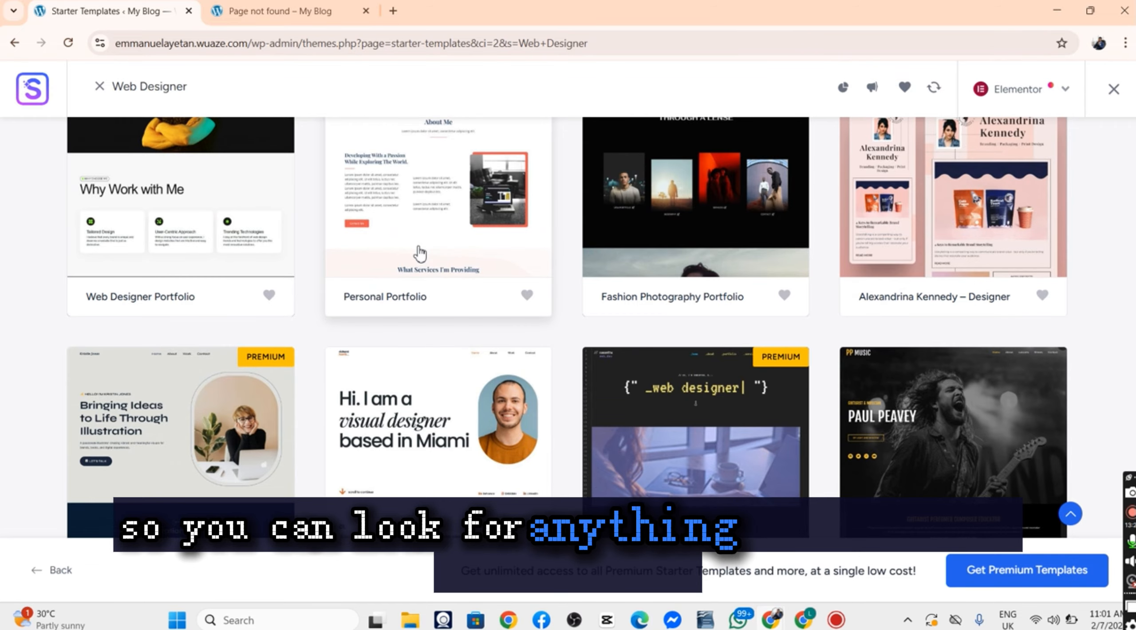
scroll(312, 261, "up", 8)
scroll(381, 395, "down", 4)
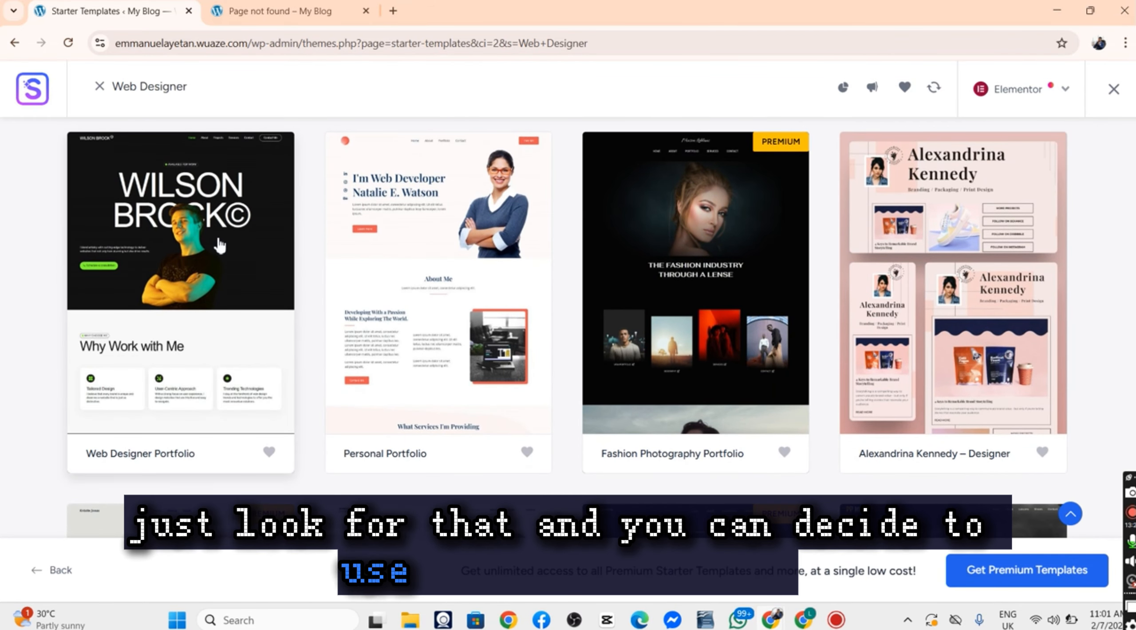
scroll(361, 267, "down", 6)
scroll(360, 267, "down", 15)
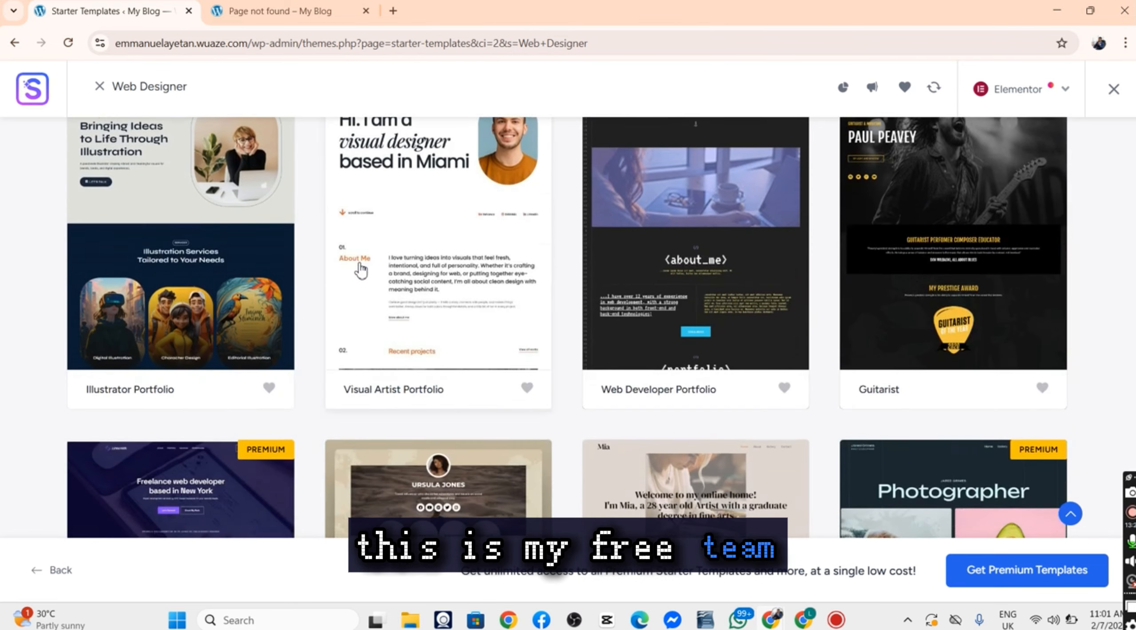
scroll(362, 268, "up", 15)
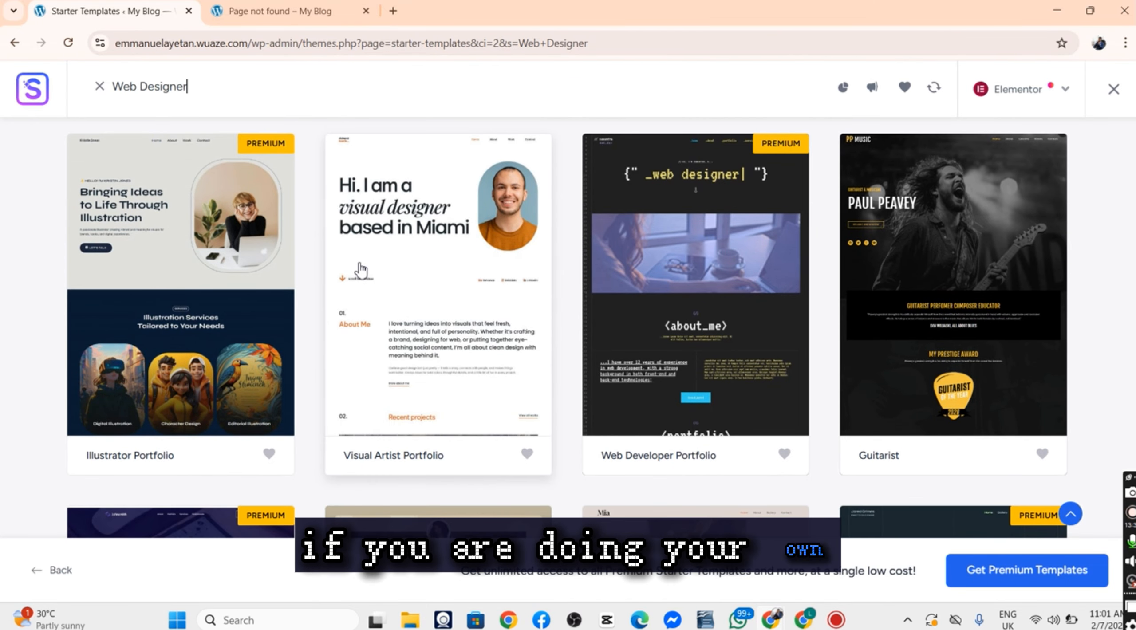
scroll(362, 269, "down", 15)
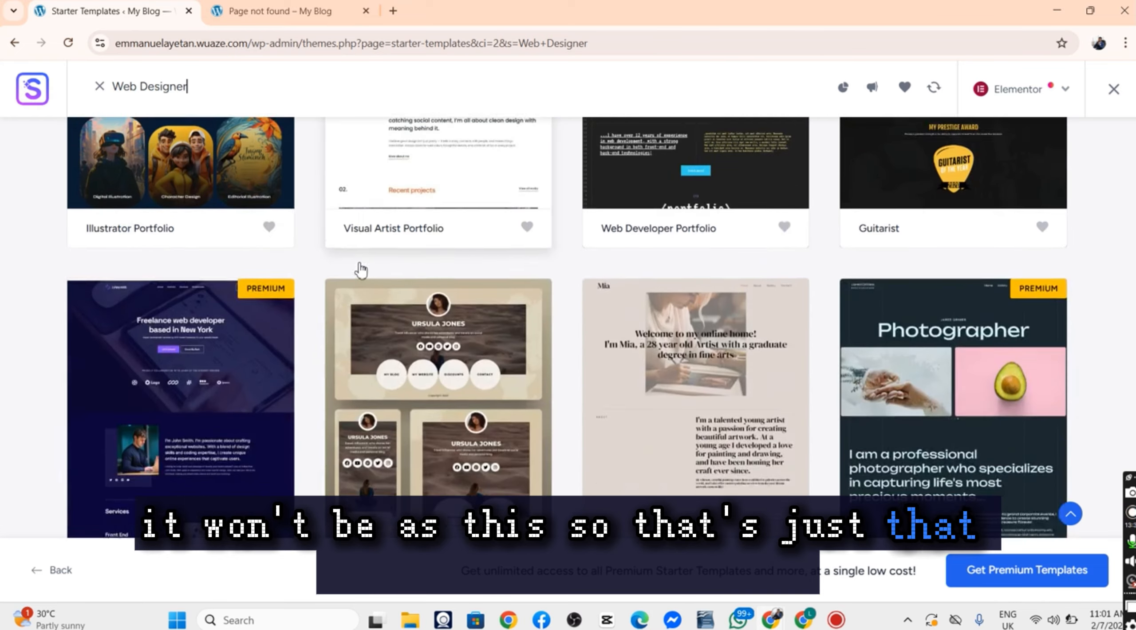
scroll(362, 269, "up", 10)
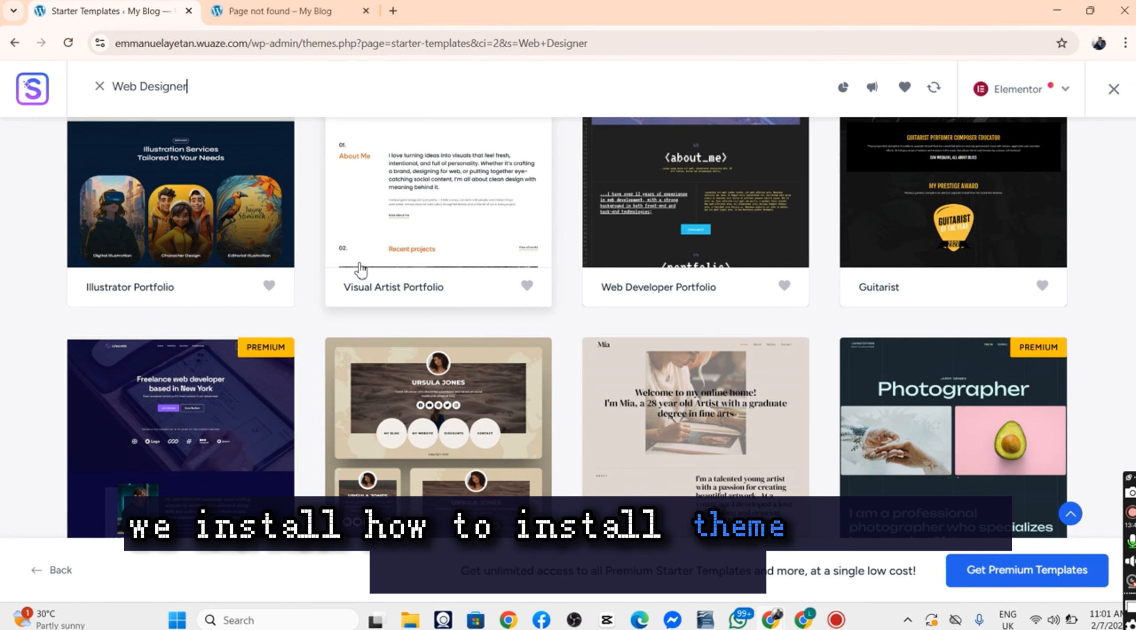
scroll(360, 269, "down", 5)
Step: Select the free Web Designer Portfolio starter template from the first row
scroll(360, 268, "up", 12)
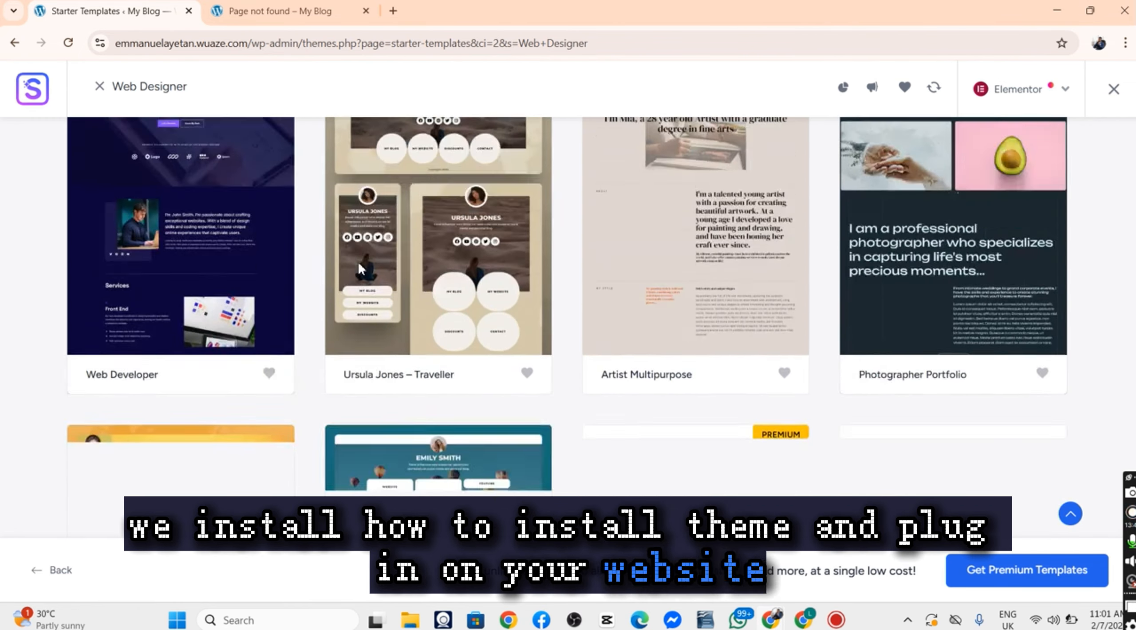
scroll(361, 269, "up", 7)
scroll(355, 263, "down", 5)
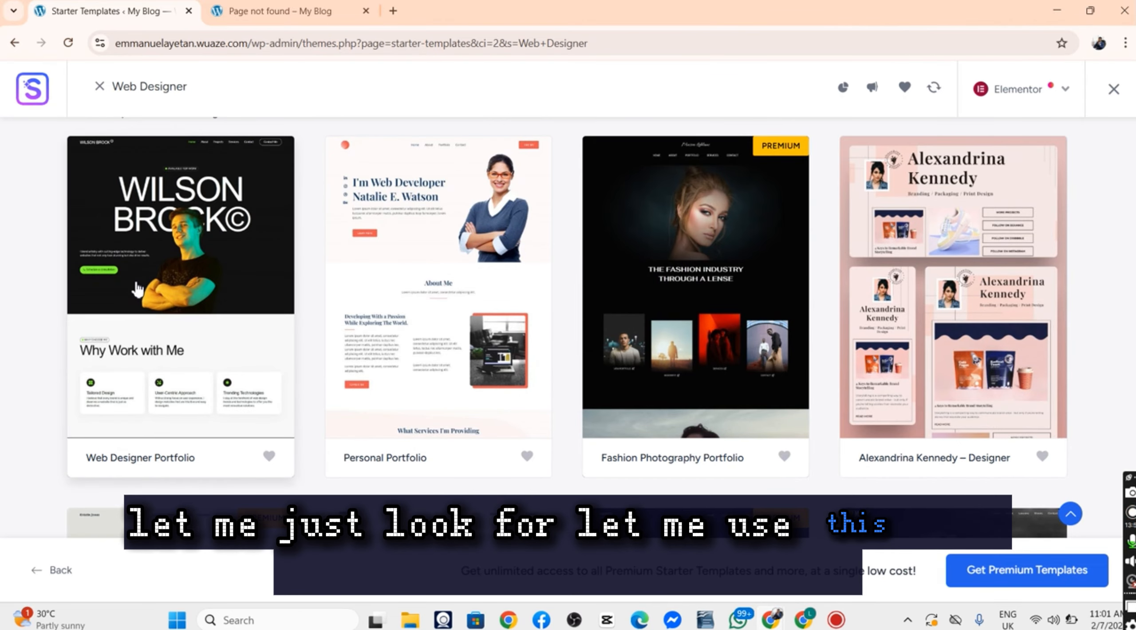
left_click(137, 290)
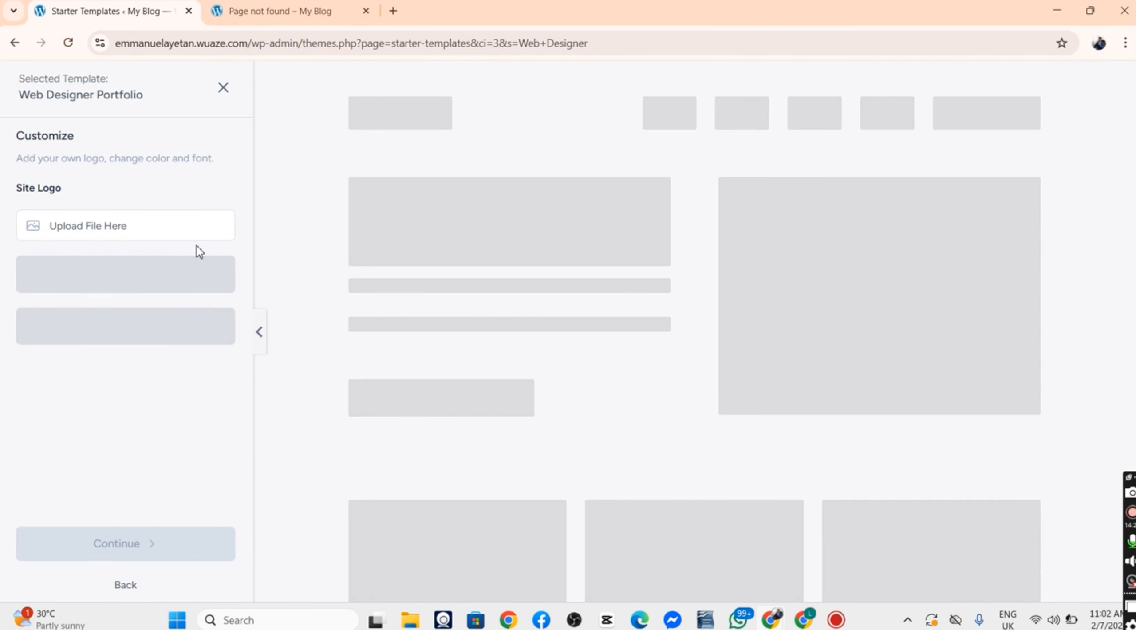
Step: View the site's current front page in the other browser tab, and return to the template customization page
left_click(277, 6)
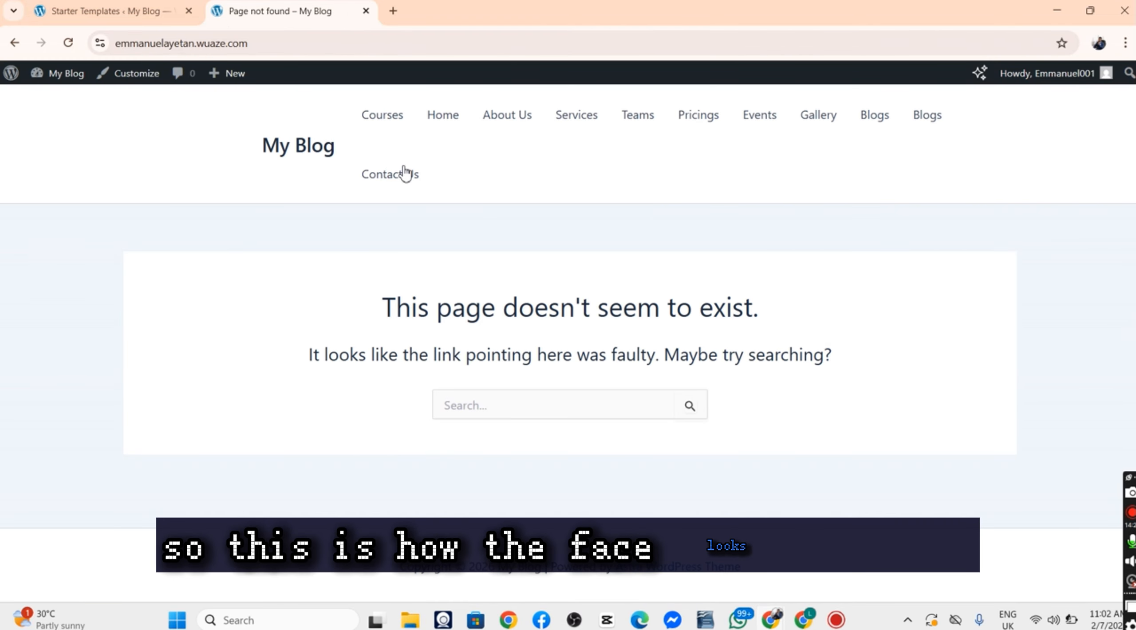
left_click(165, 11)
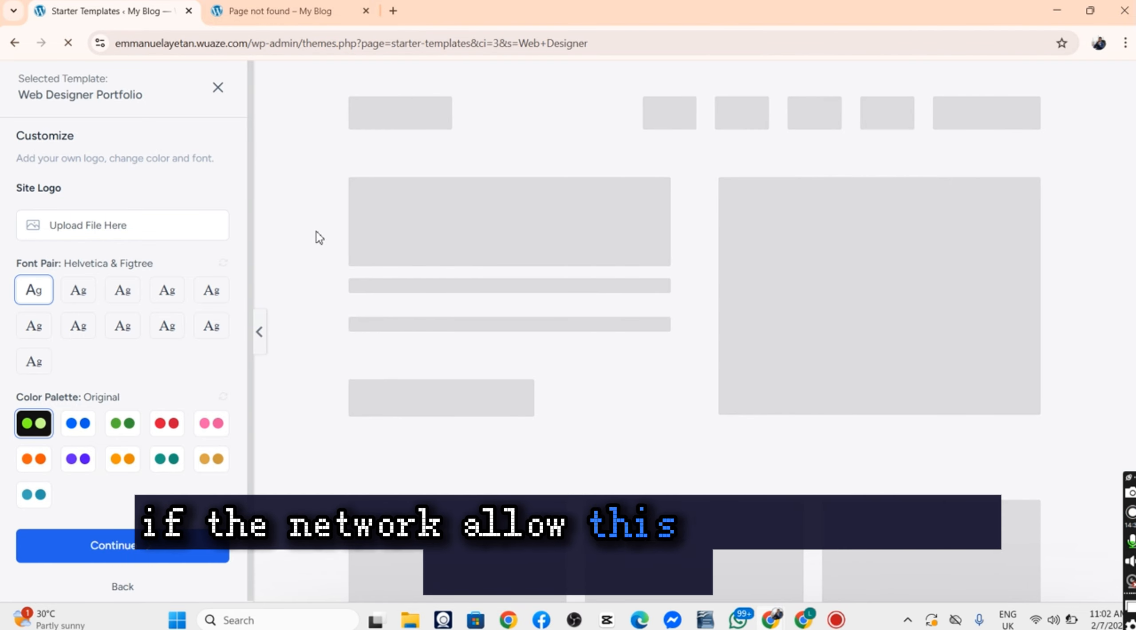
Step: Examine the Web Designer Portfolio preview from the hero section through projects and services down to the contact section
scroll(303, 229, "down", 3)
scroll(300, 226, "up", 3)
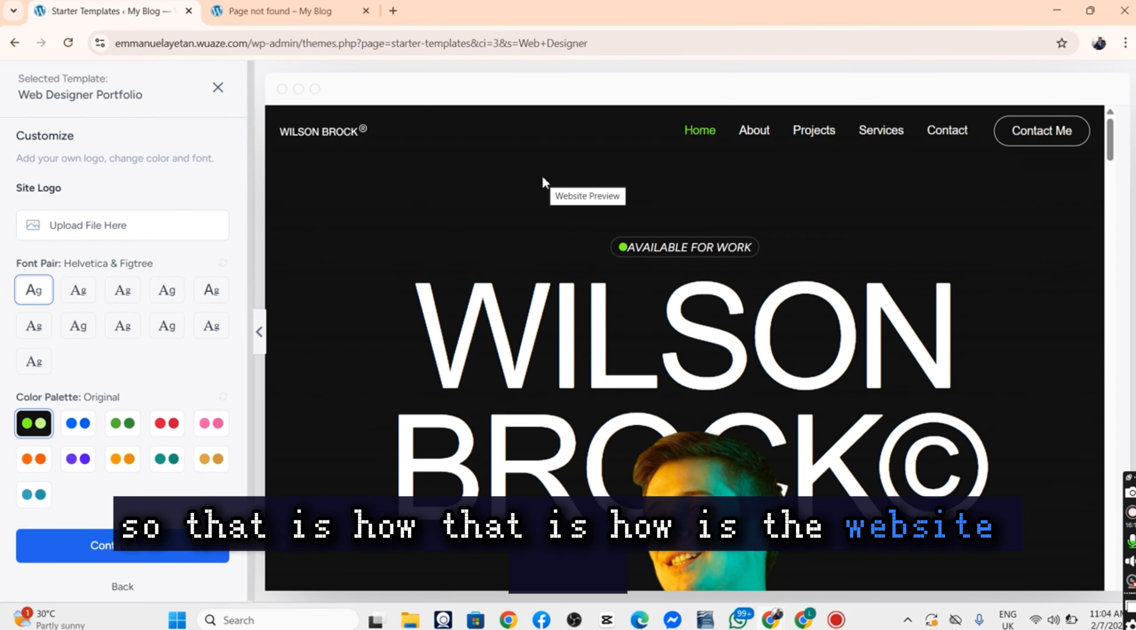
scroll(542, 176, "down", 15)
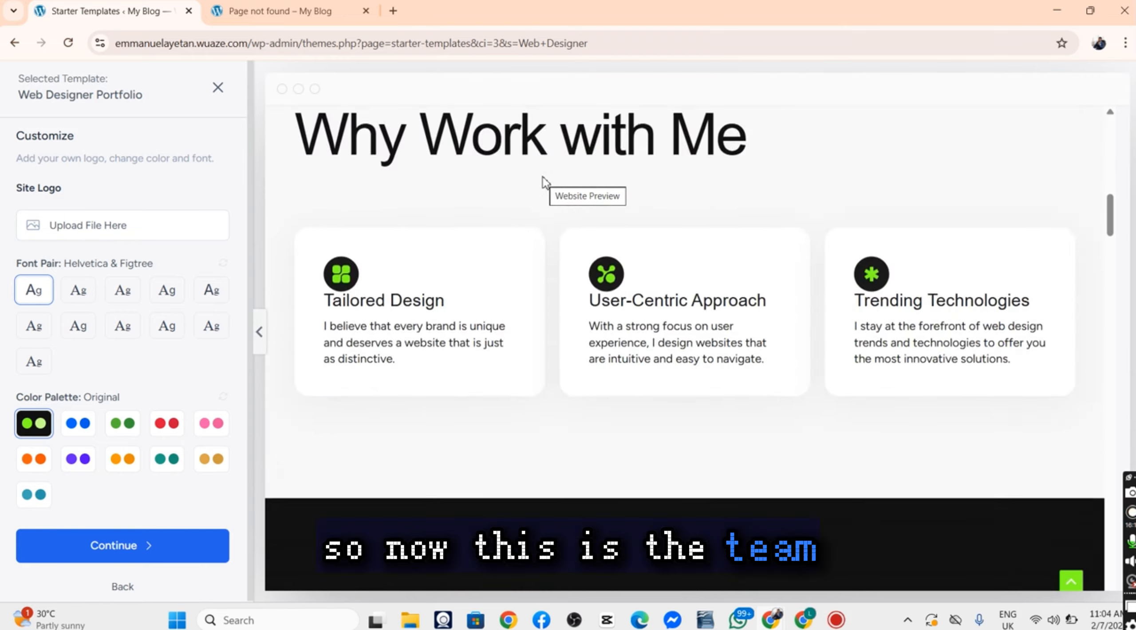
scroll(542, 176, "down", 5)
scroll(542, 176, "up", 10)
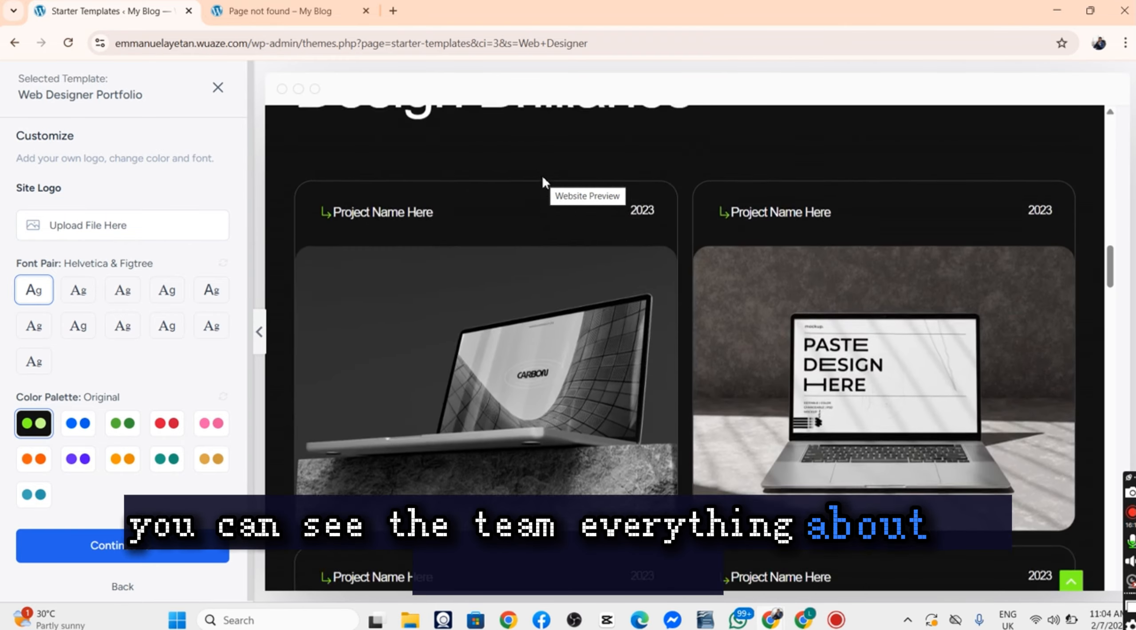
scroll(542, 175, "up", 10)
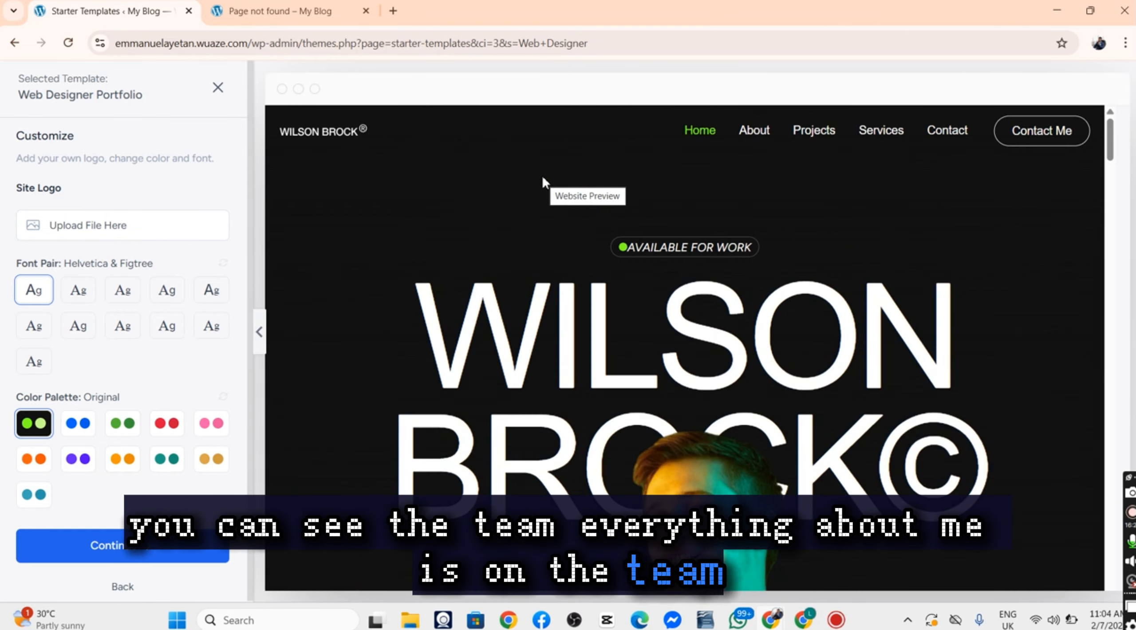
scroll(542, 175, "down", 5)
scroll(542, 176, "down", 10)
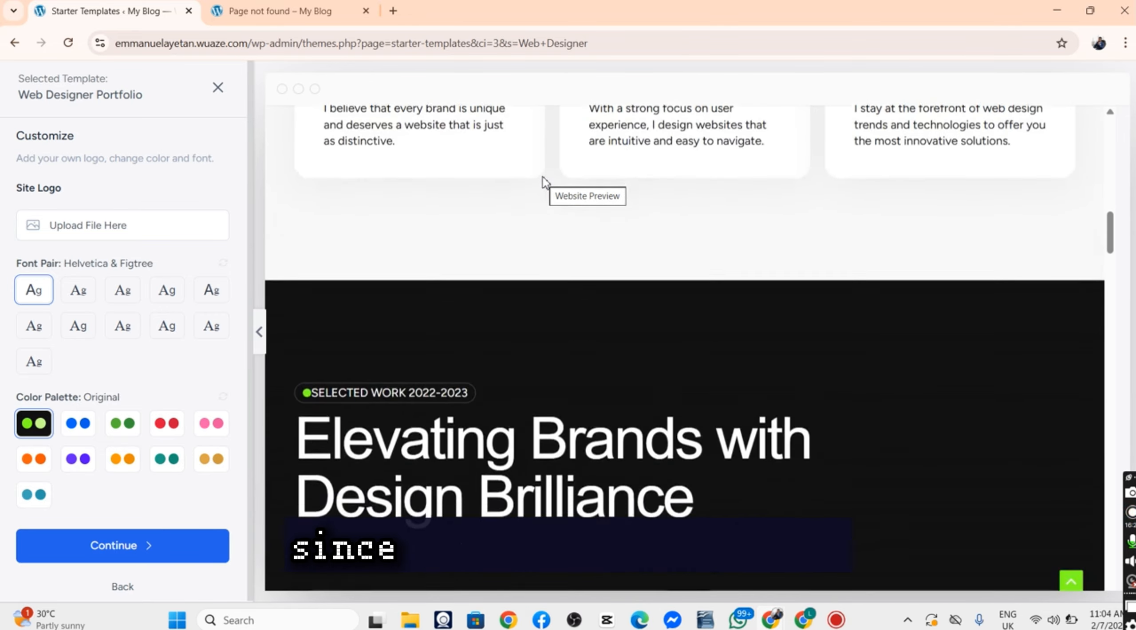
scroll(542, 177, "down", 15)
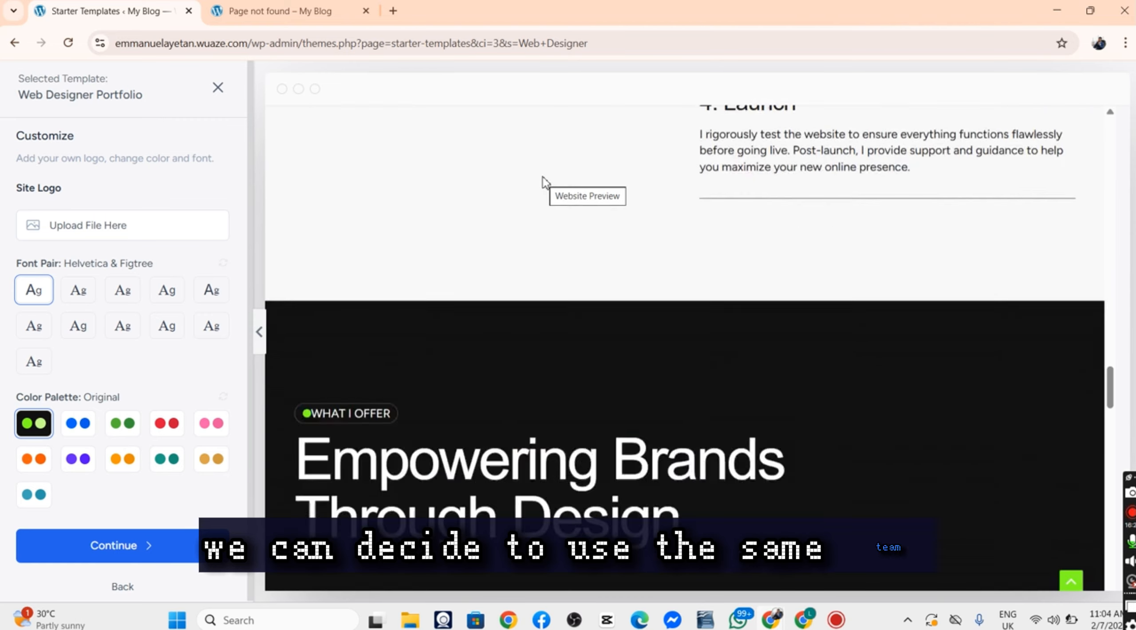
scroll(542, 178, "down", 15)
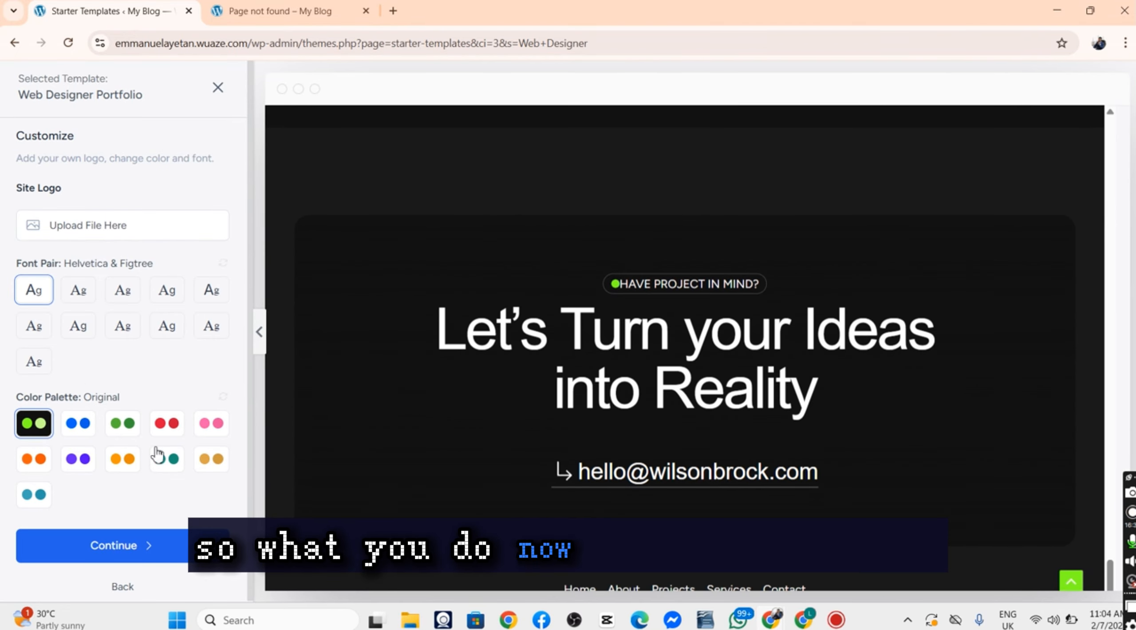
Step: Apply the blue Style 1 color palette to the template, and review the page preview in these colors
left_click(78, 424)
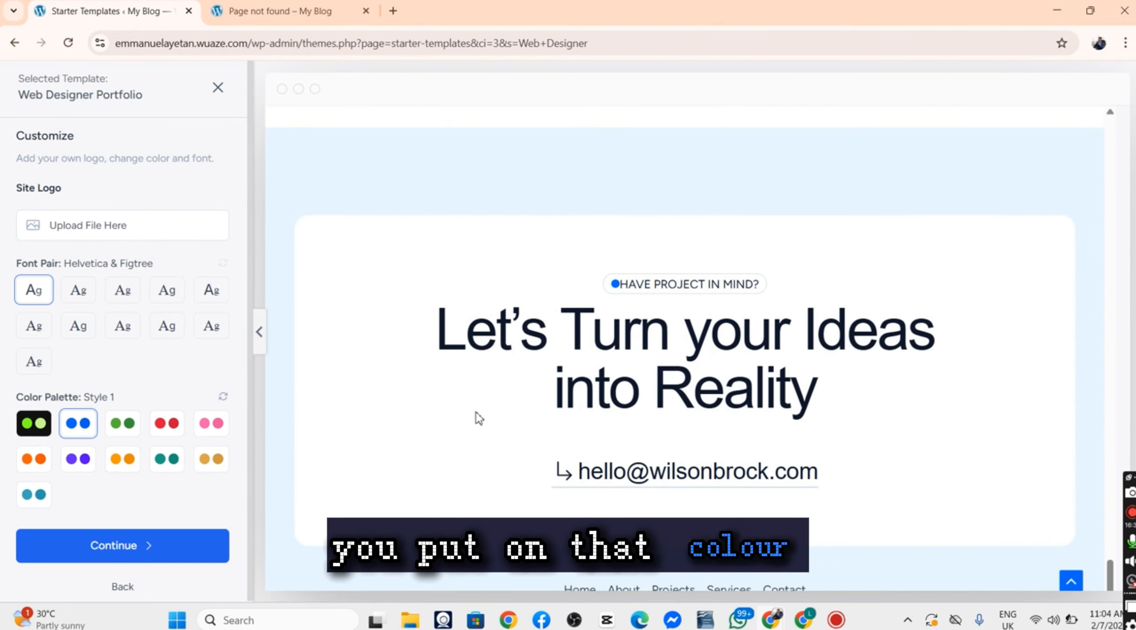
scroll(477, 415, "up", 10)
scroll(476, 410, "up", 15)
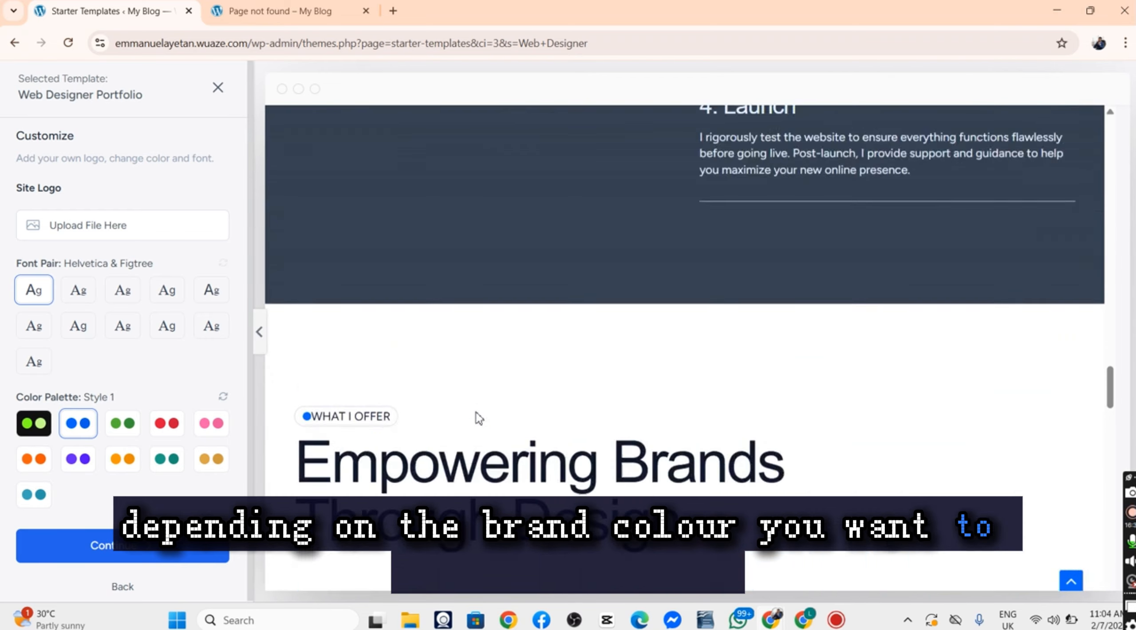
scroll(477, 417, "up", 10)
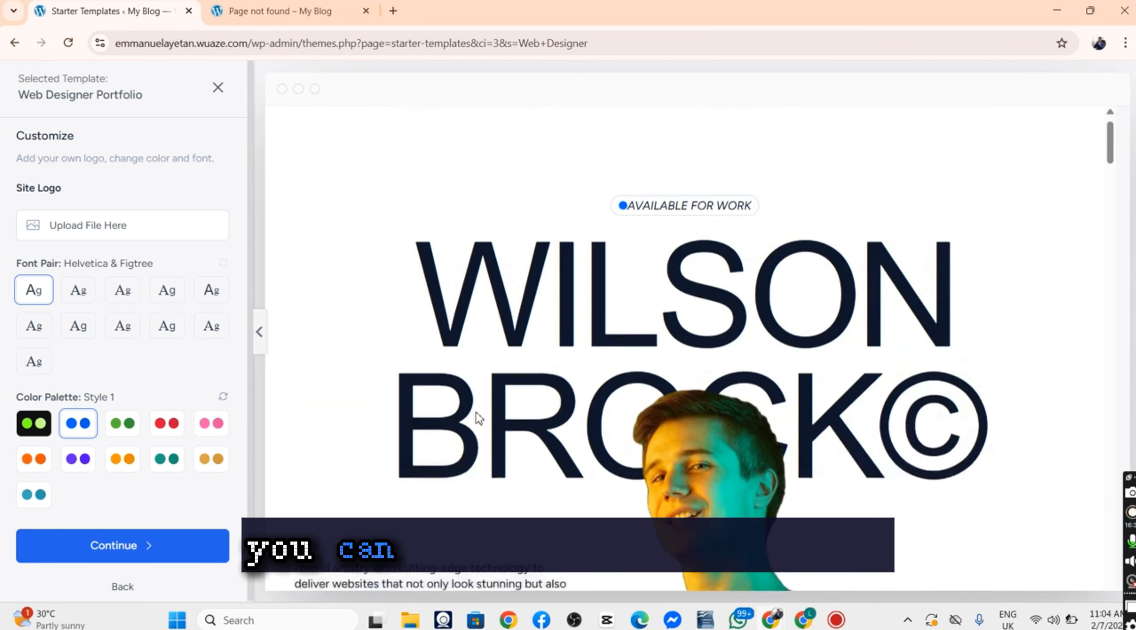
Step: Try the green Style 2, pink Style 4 and teal Style 8 color palettes, and switch to the purple Style 6
scroll(477, 417, "down", 4)
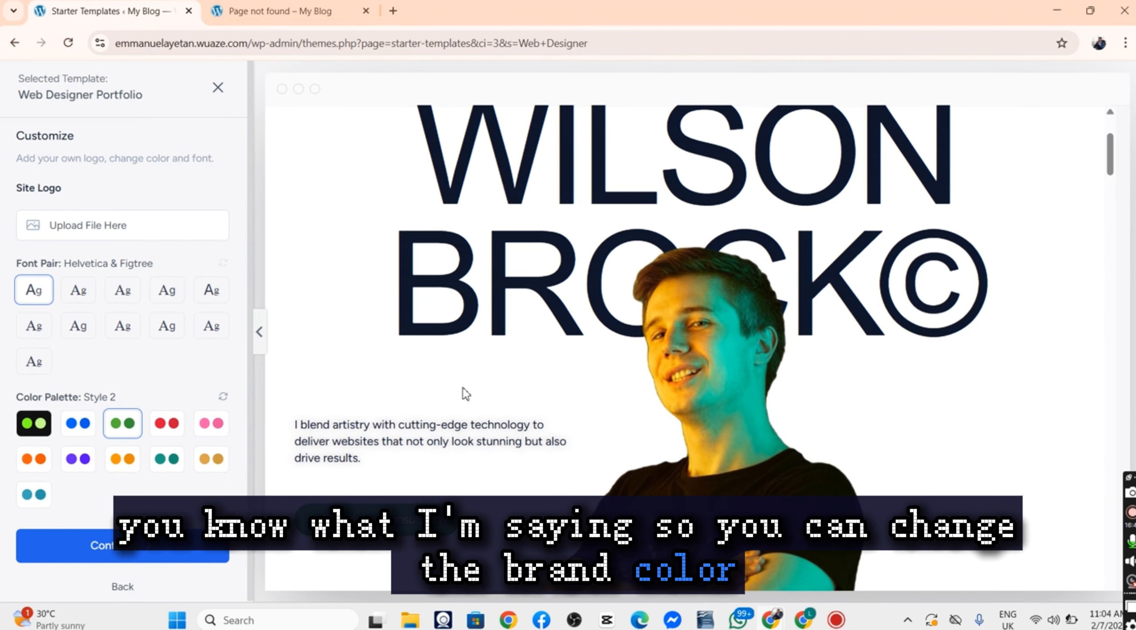
scroll(411, 393, "up", 4)
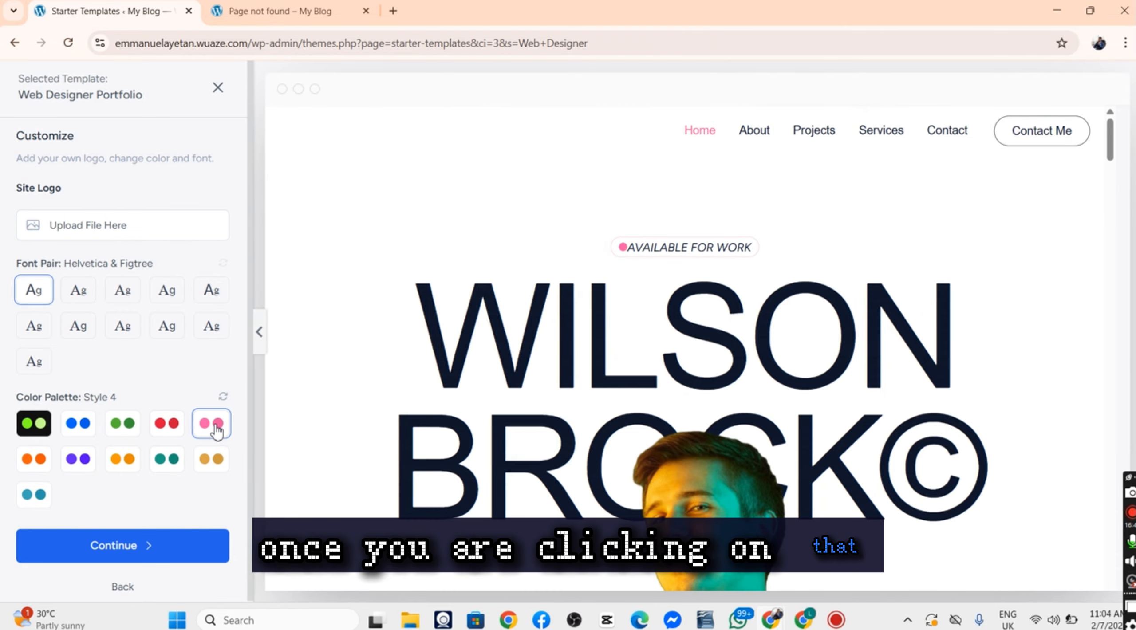
left_click(216, 462)
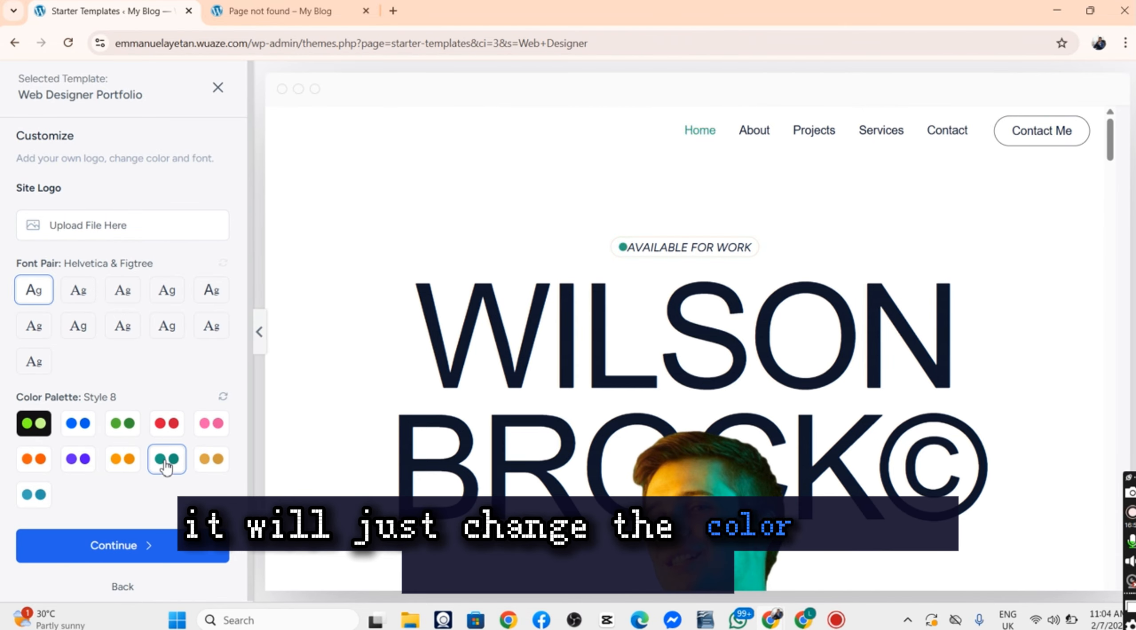
left_click(96, 465)
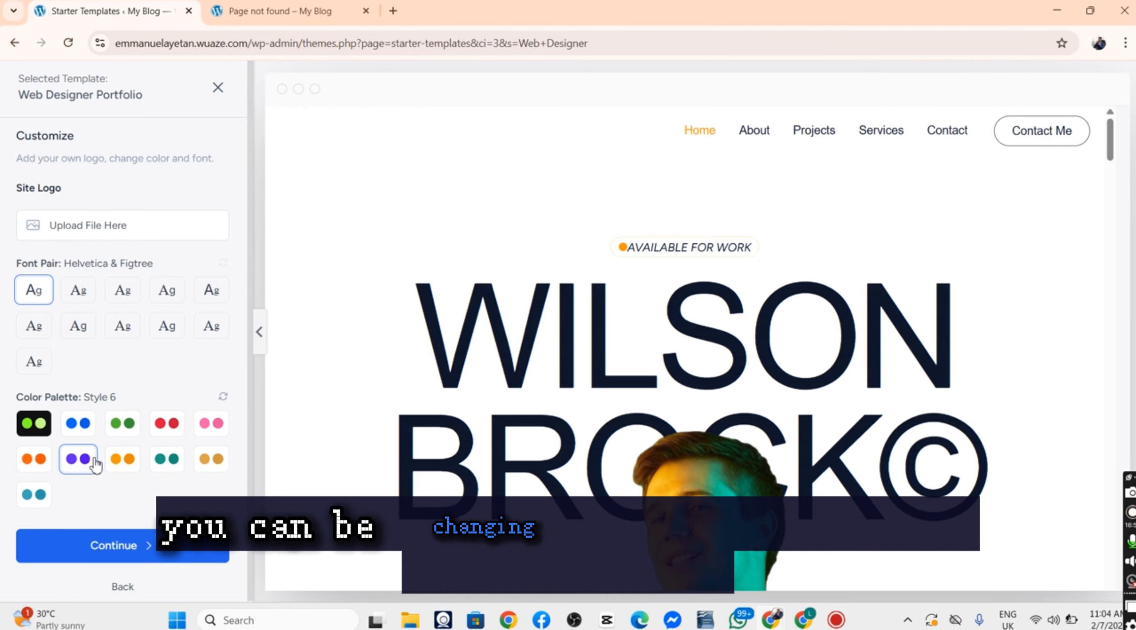
Step: Try the orange Style 5 color palette on the template and review the page preview in these colors
left_click(46, 466)
scroll(534, 424, "down", 15)
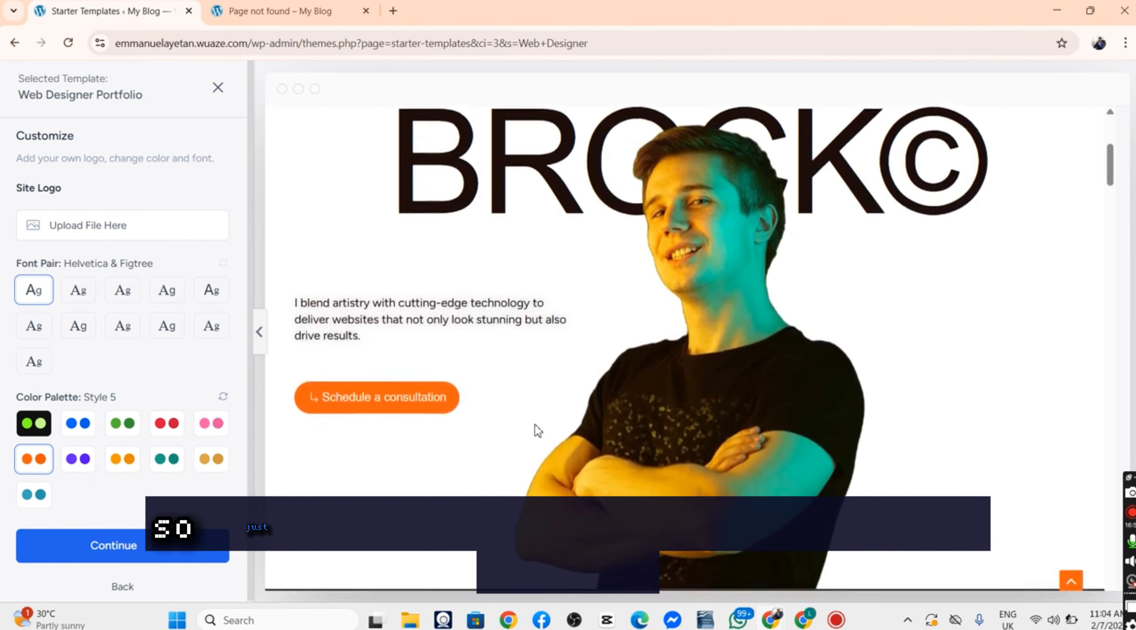
scroll(534, 424, "down", 20)
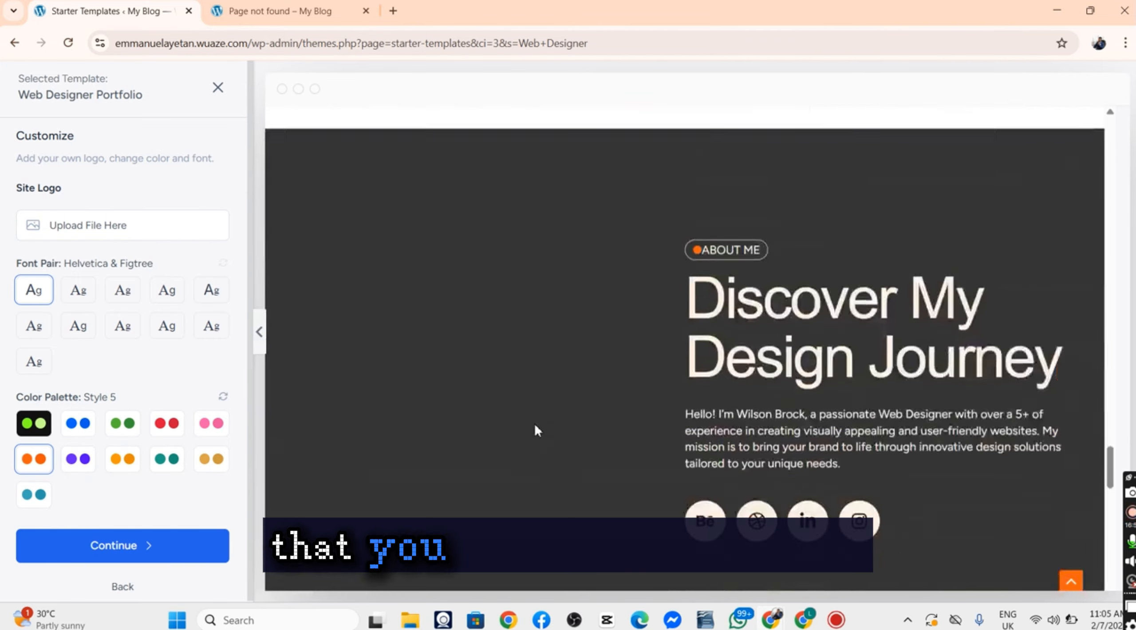
scroll(535, 426, "up", 10)
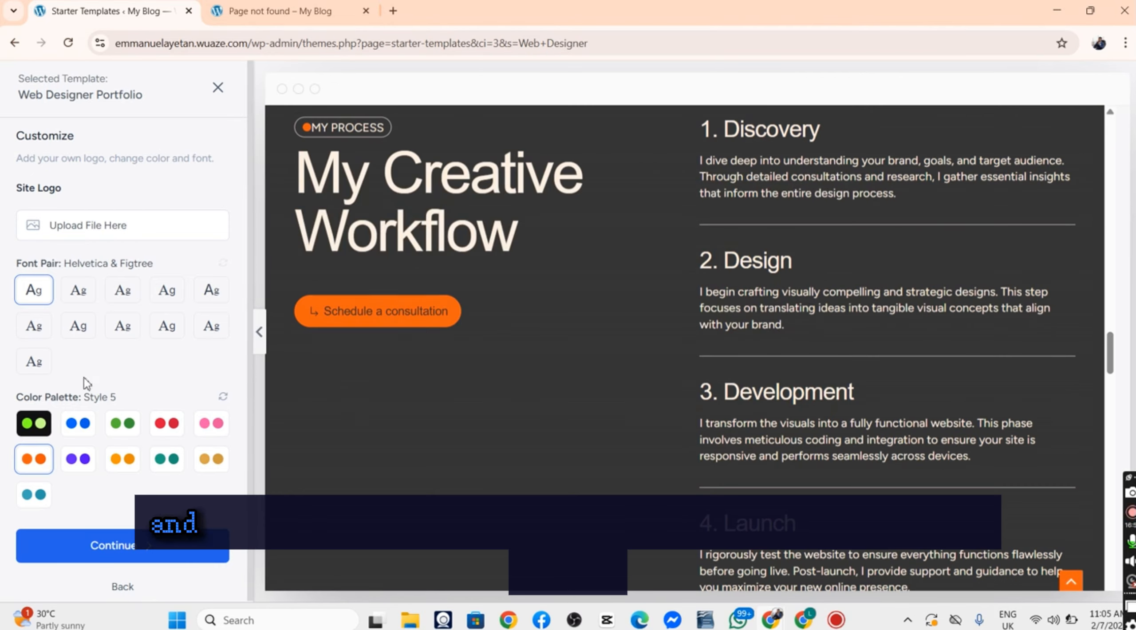
Step: Restore the template's Original black and green color palette, check it in the preview, and continue to the feature selection
left_click(29, 425)
scroll(520, 355, "up", 15)
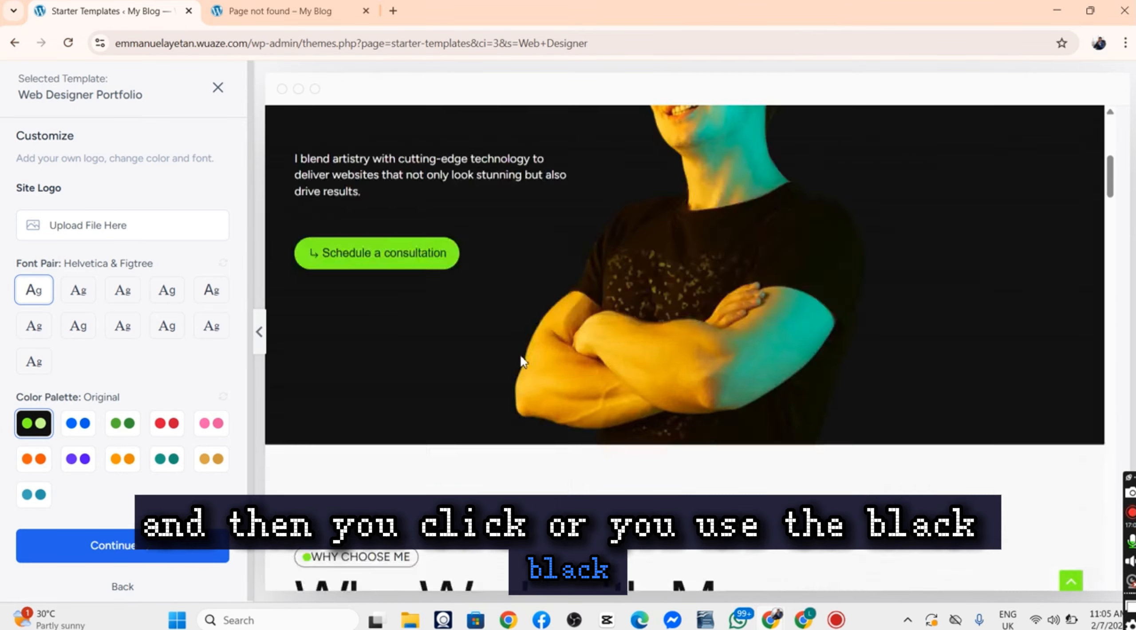
left_click(190, 550)
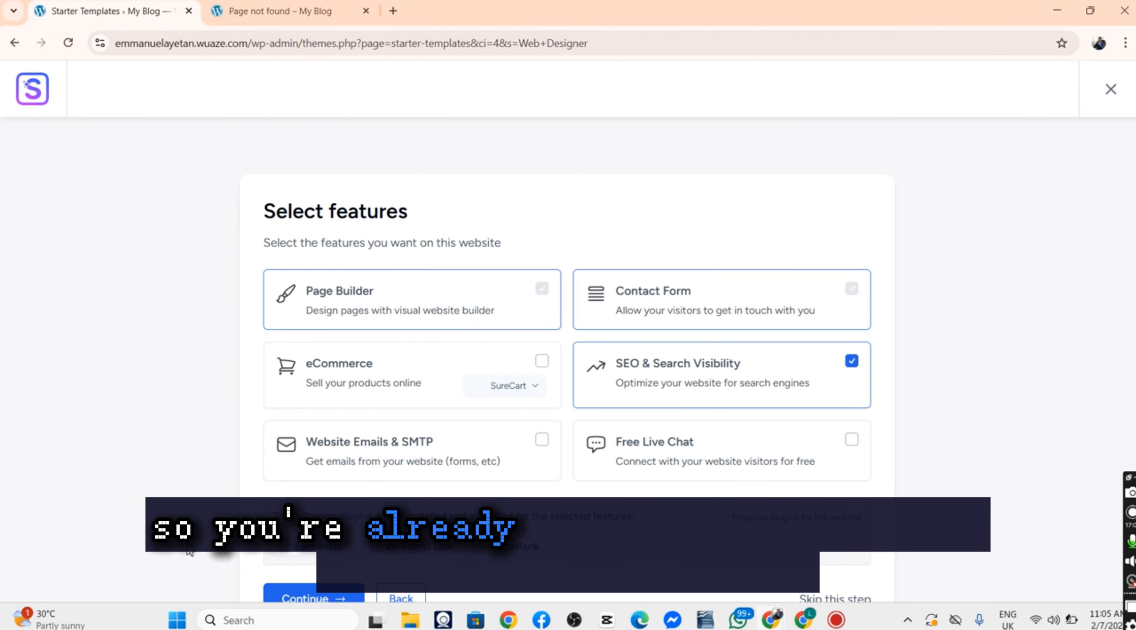
Step: Add the eCommerce, Website Emails & SMTP and Free Live Chat features to the website, and continue with the setup
scroll(362, 442, "down", 2)
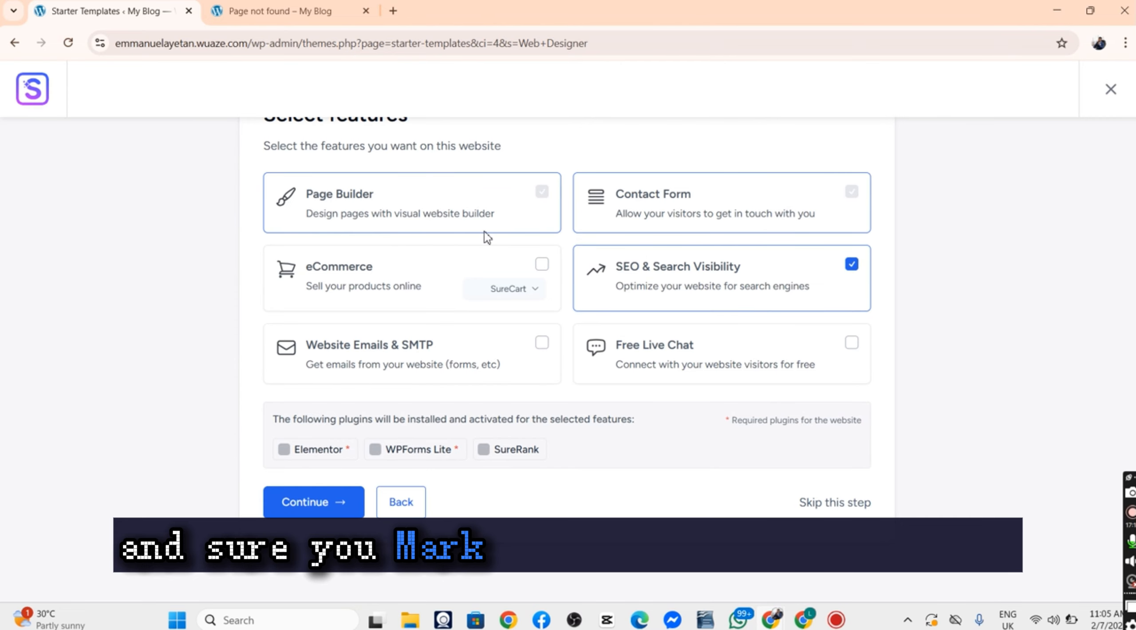
left_click(545, 267)
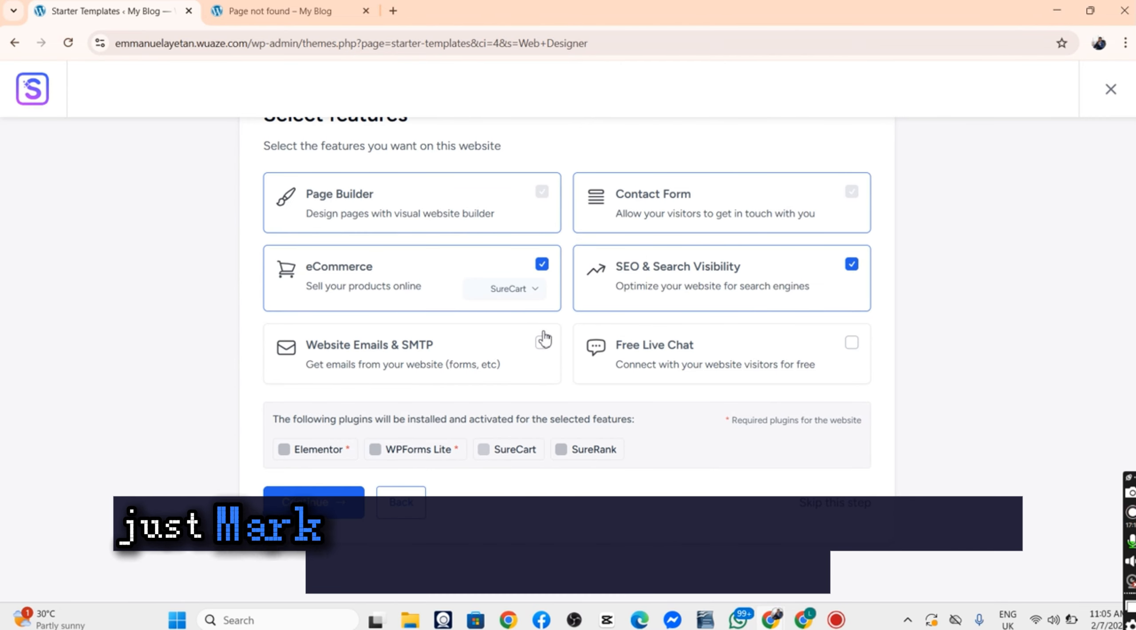
left_click(543, 343)
left_click(858, 345)
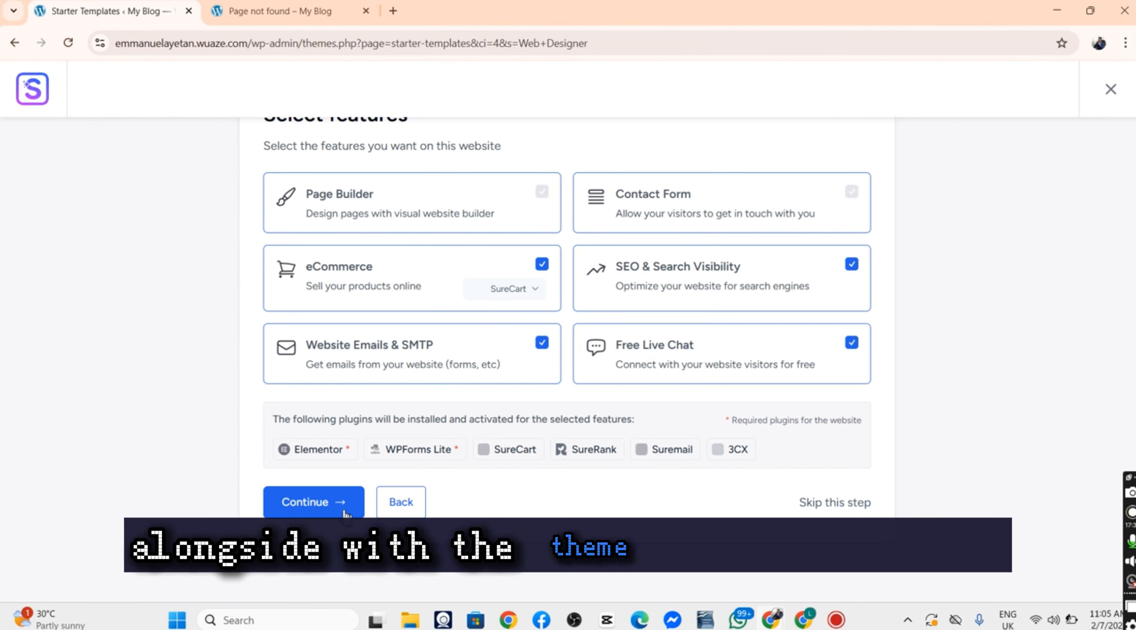
left_click(329, 515)
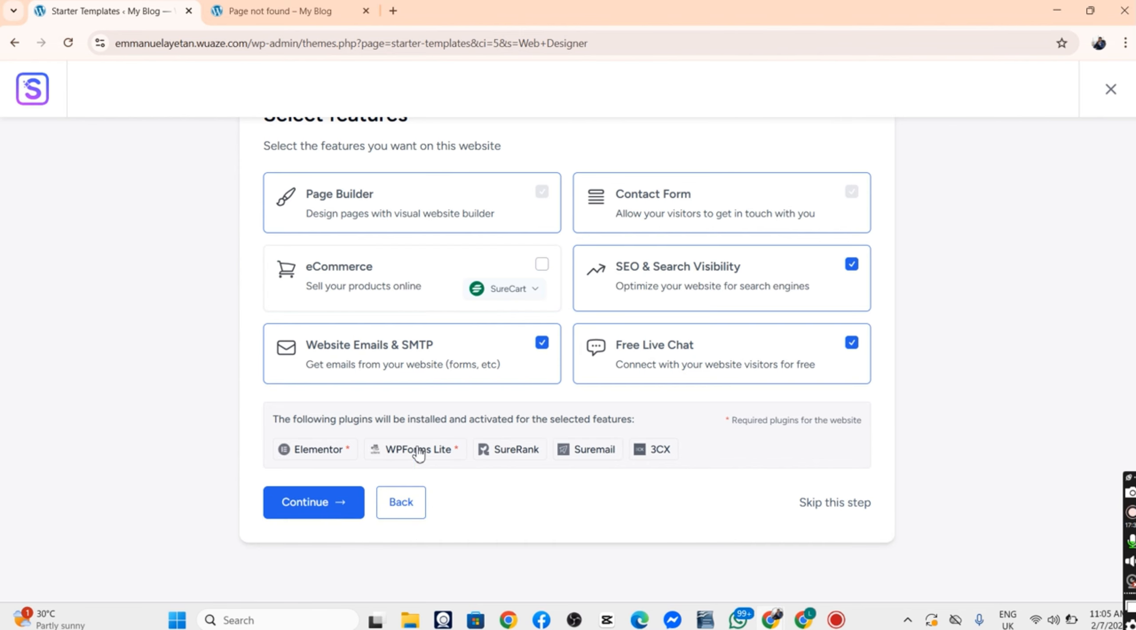
Step: Enter the owner's first name in the last setup form, and submit it to start building the website
scroll(462, 408, "down", 1)
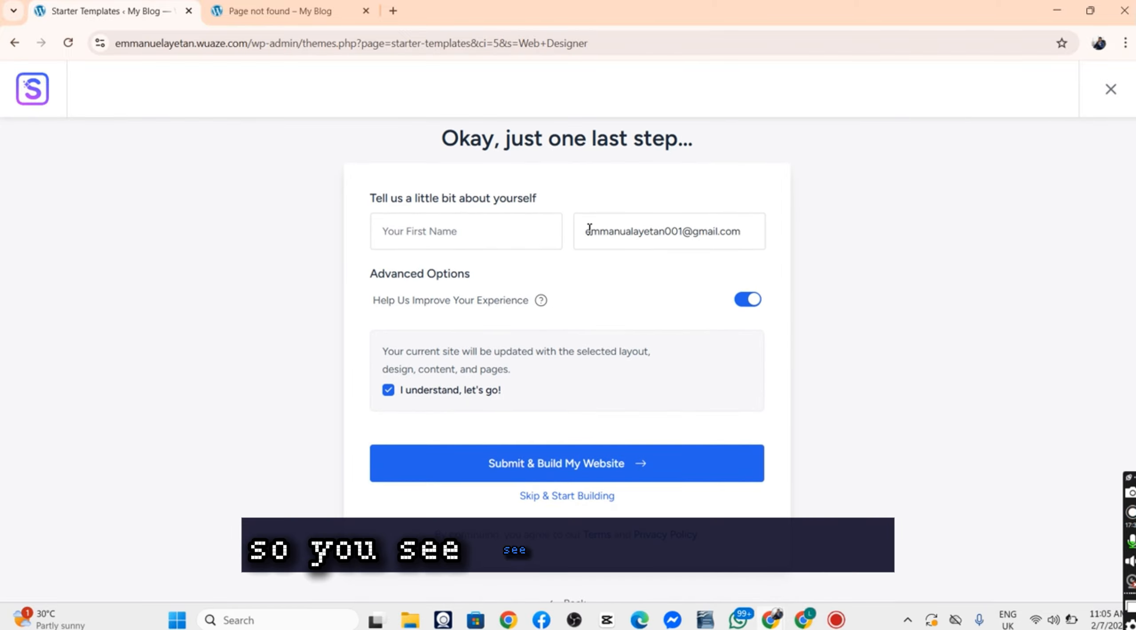
left_click(502, 238)
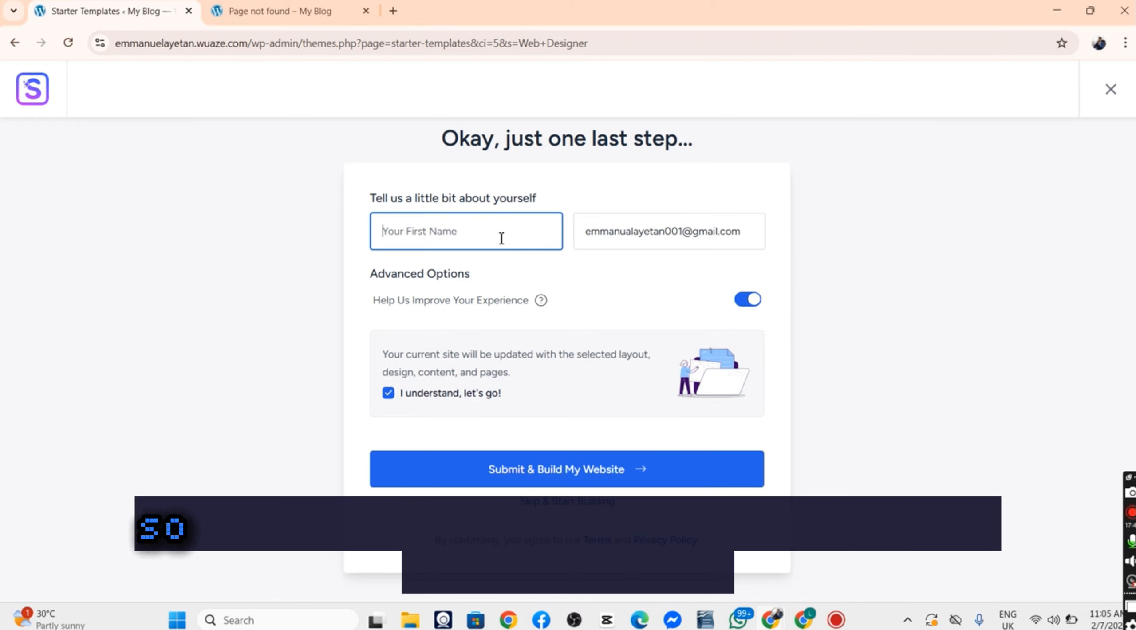
type("Emman")
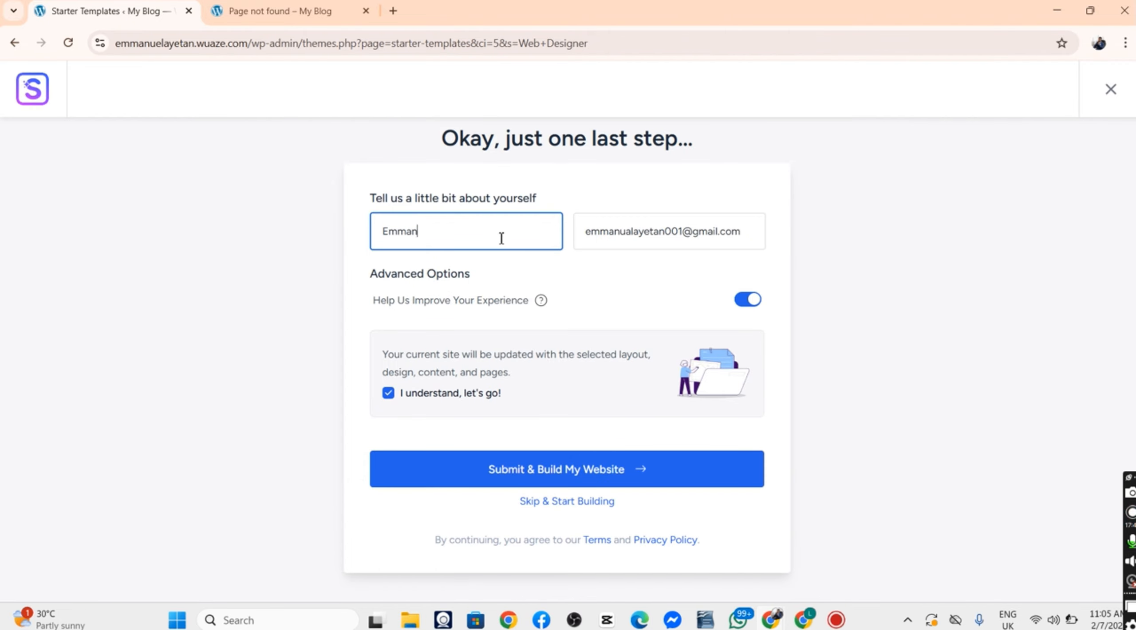
type("uel")
left_click(524, 470)
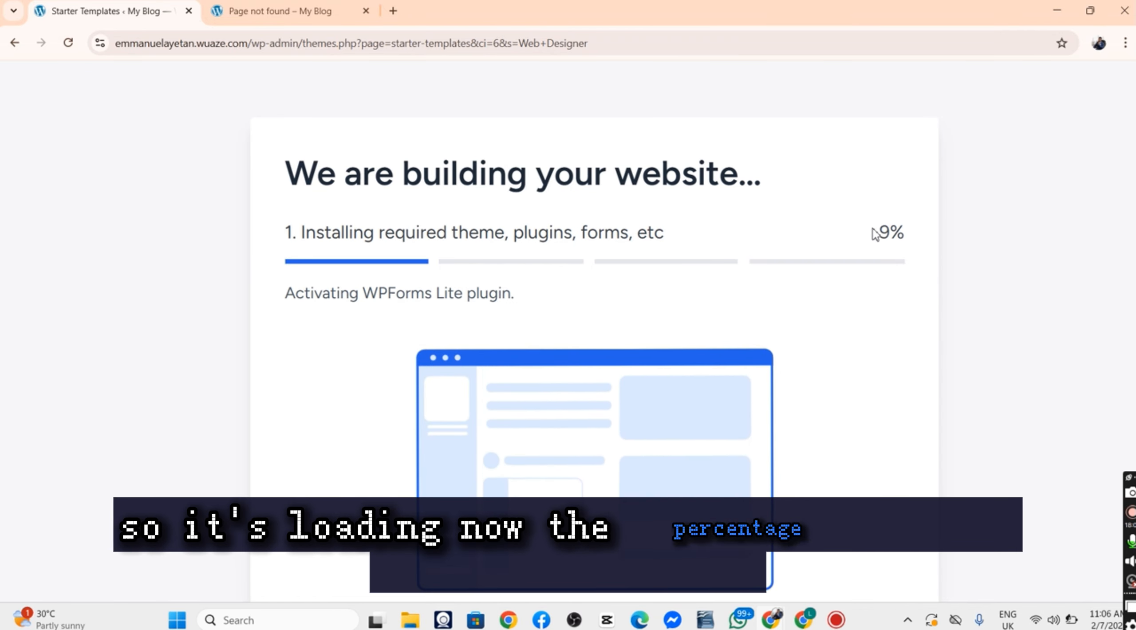
left_click_drag(871, 233, 934, 252)
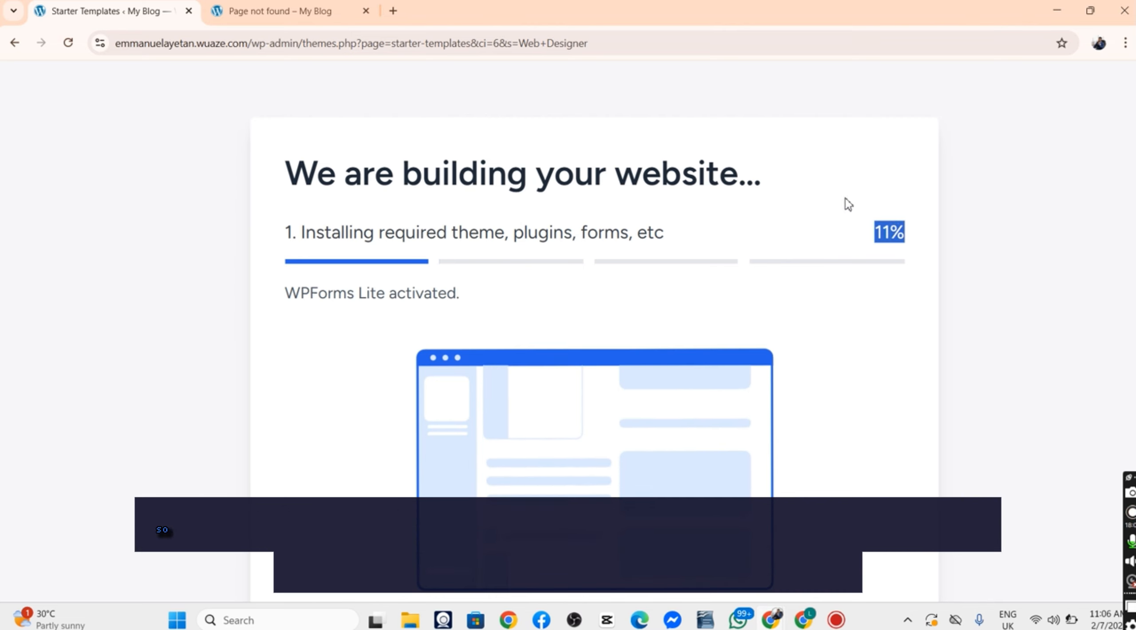
left_click(800, 232)
scroll(800, 231, "down", 3)
scroll(799, 228, "up", 3)
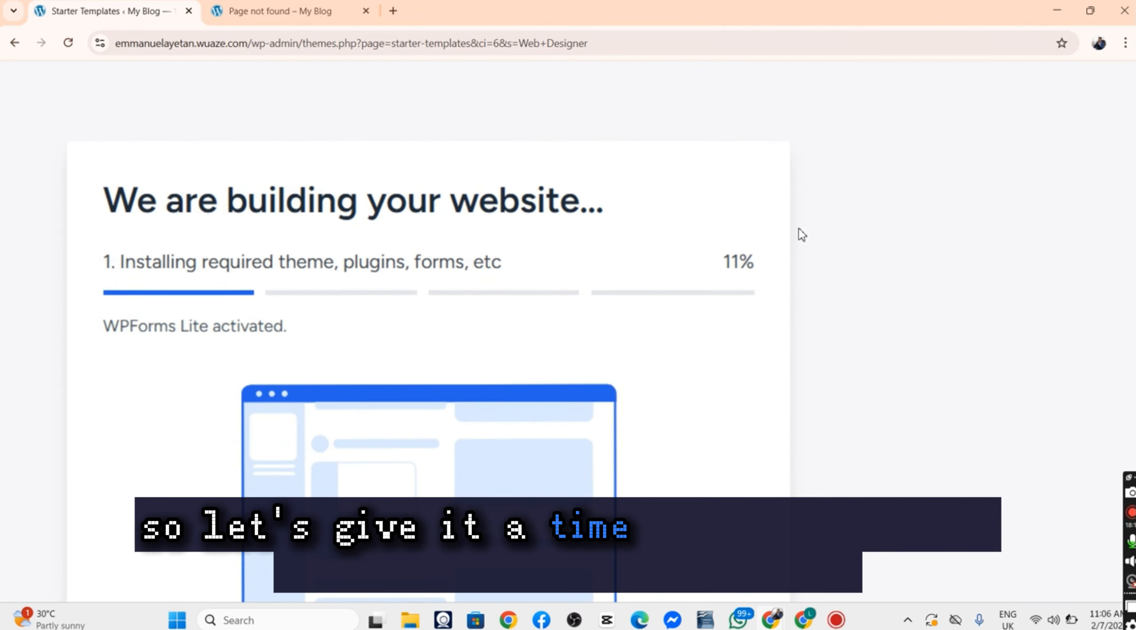
scroll(799, 228, "down", 3)
scroll(798, 229, "up", 3)
scroll(799, 229, "down", 2)
scroll(799, 228, "left", 2)
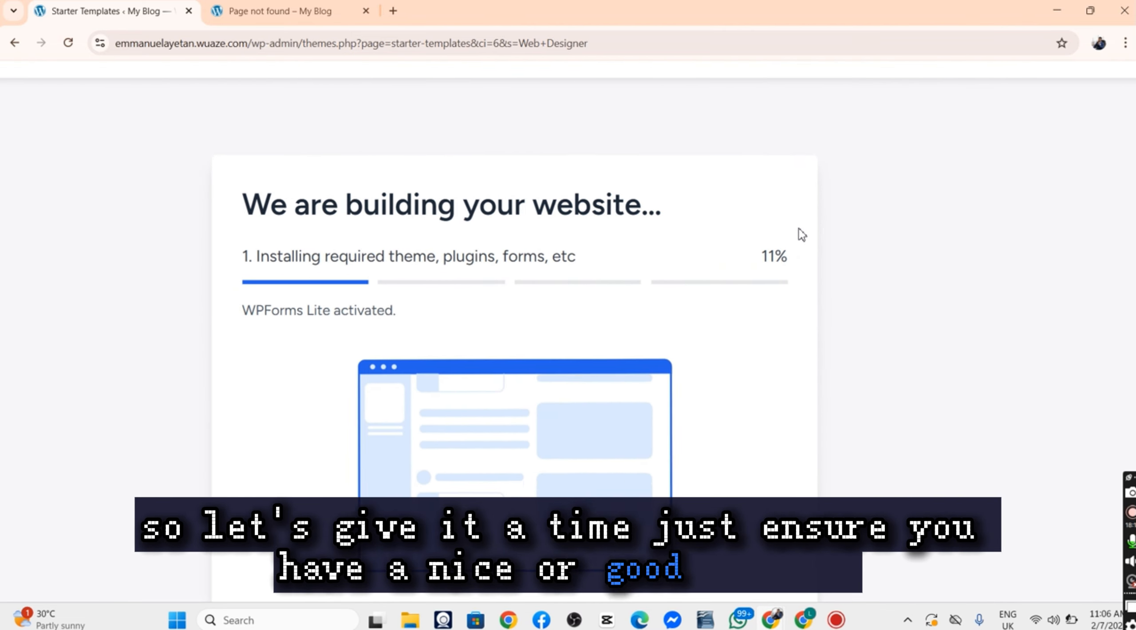
scroll(798, 229, "down", 3)
scroll(801, 235, "up", 2)
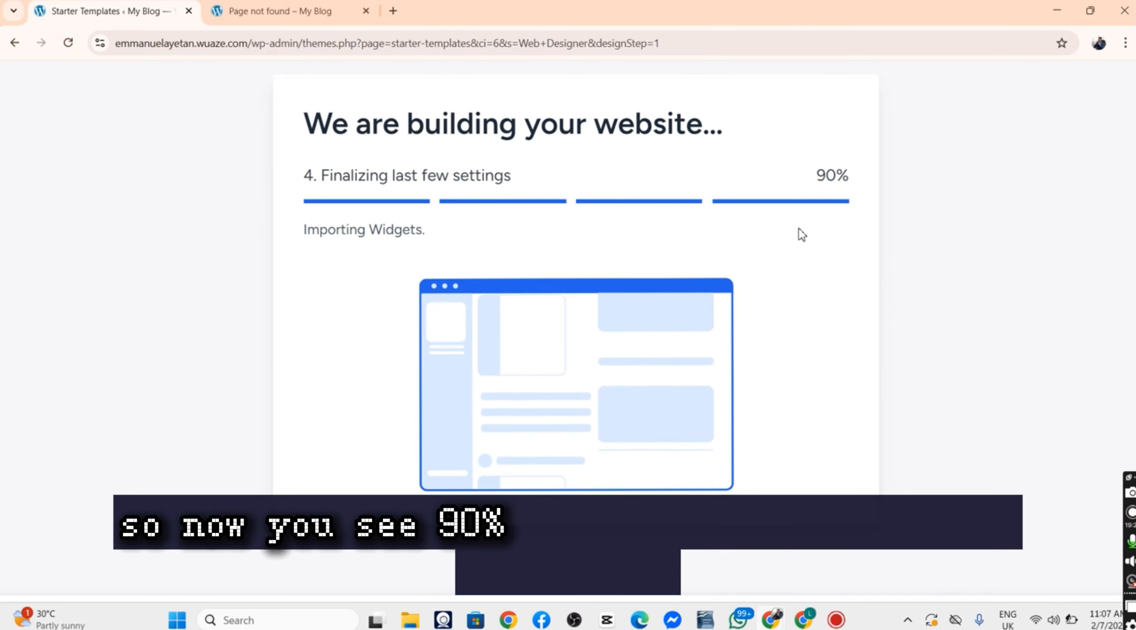
Step: View the site's old front page in the other browser tab, and return to the website build progress page
left_click(294, 11)
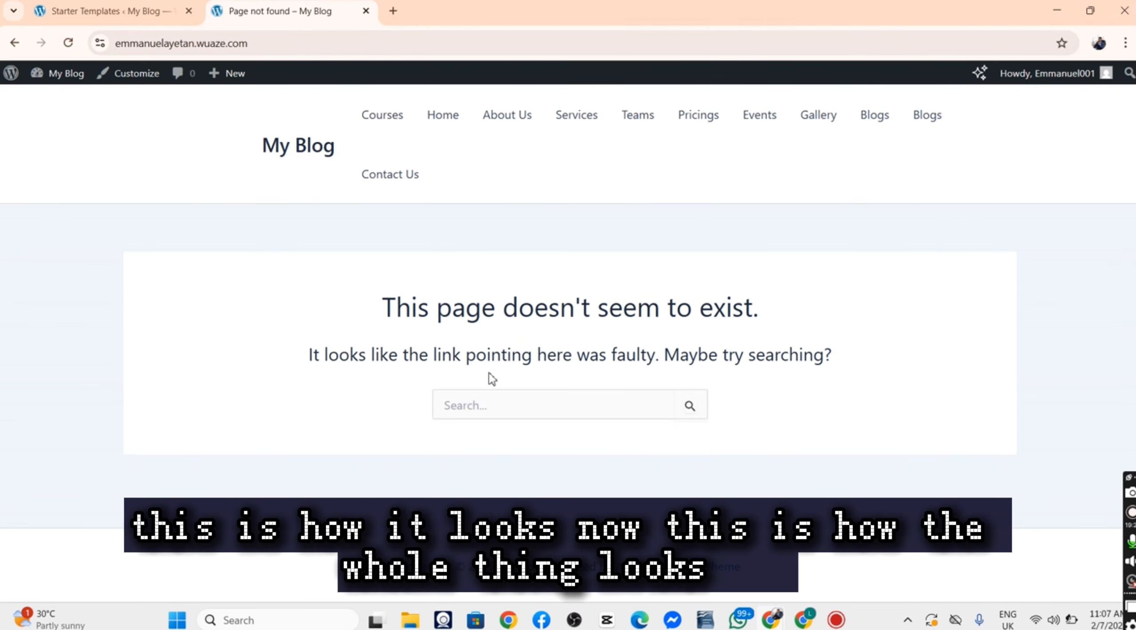
left_click(106, 11)
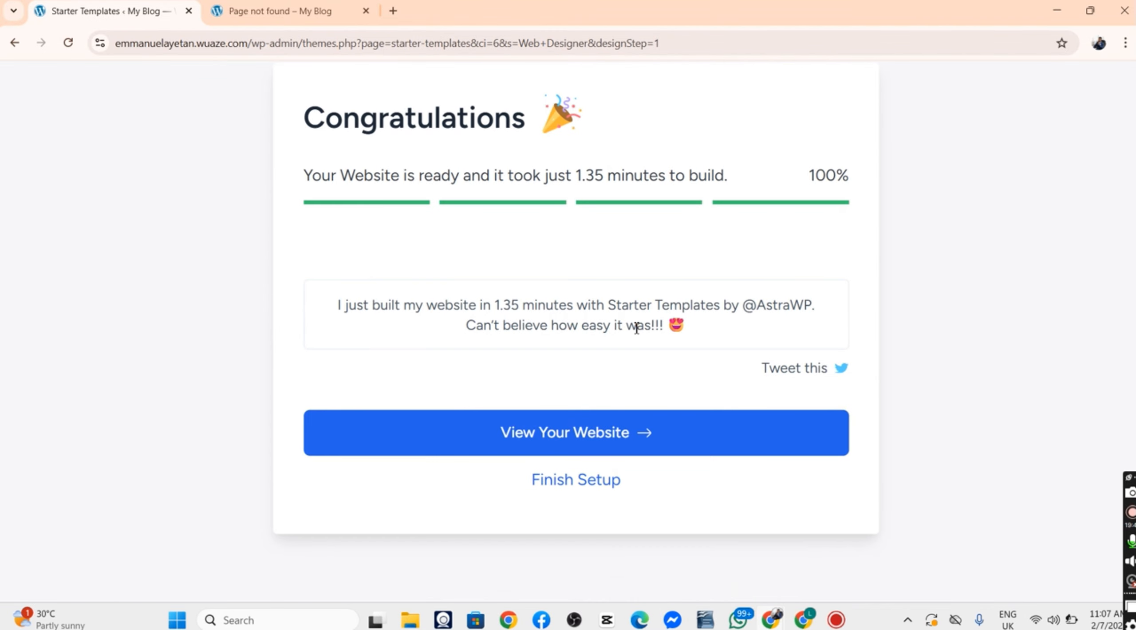
scroll(637, 328, "up", 2)
scroll(637, 328, "down", 1)
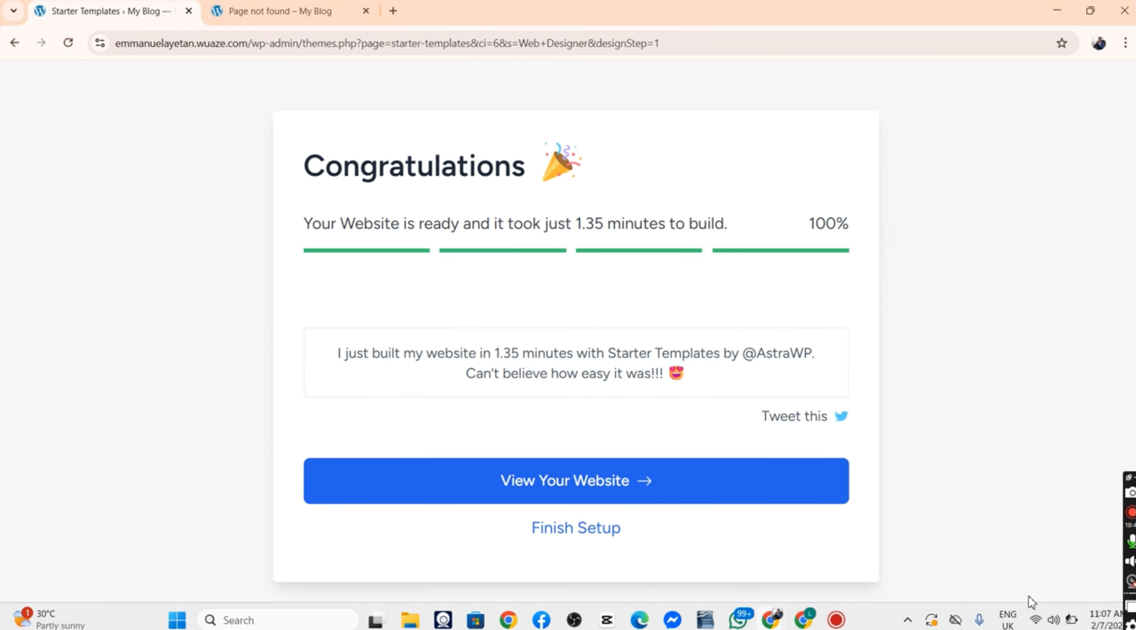
left_click(1071, 620)
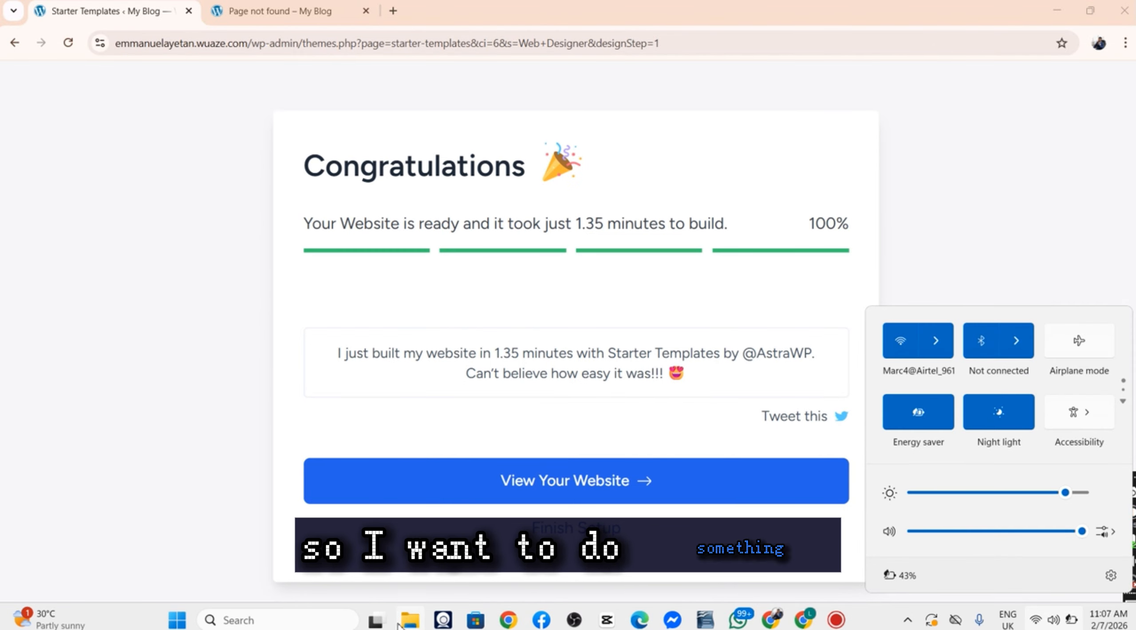
left_click(1048, 232)
Step: Capture the Congratulations card with ScreenRec and save the image as a .png file in the Pictures folder
left_click(1131, 493)
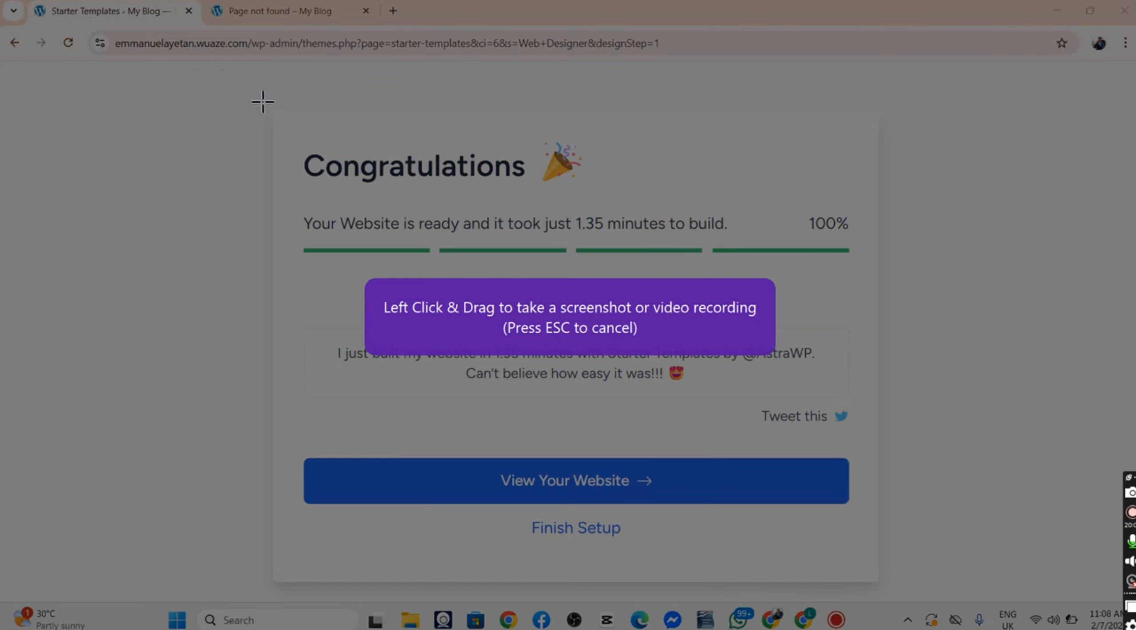
mouse_move(268, 110)
left_mouse_down()
mouse_move(381, 145)
mouse_move(773, 380)
mouse_move(902, 546)
mouse_move(883, 587)
left_mouse_up()
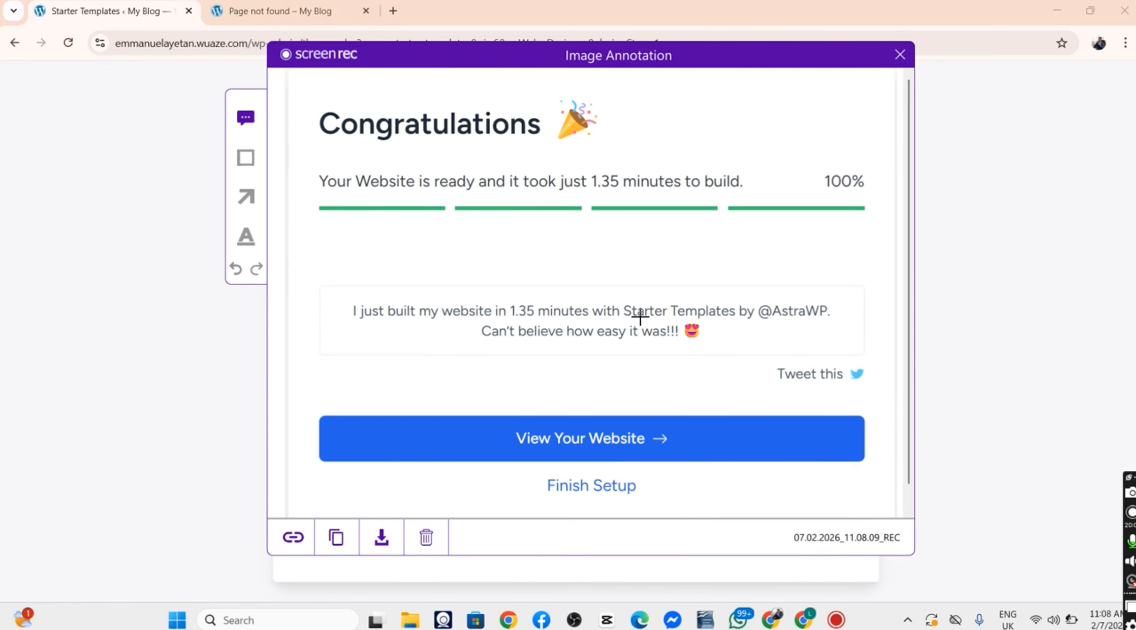
left_click(381, 539)
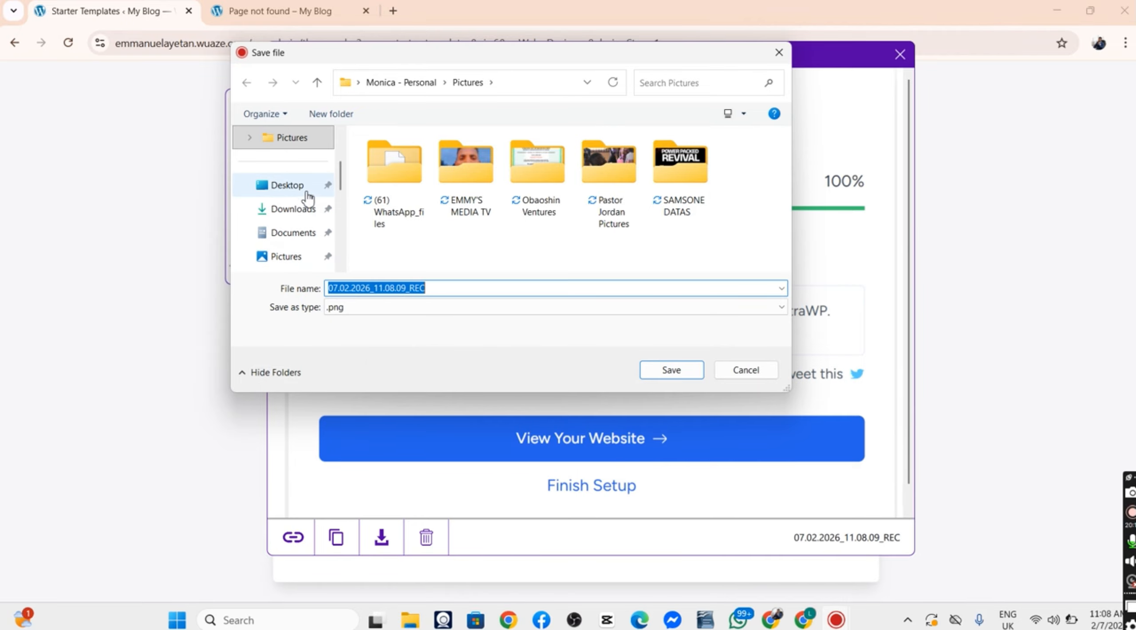
left_click(666, 375)
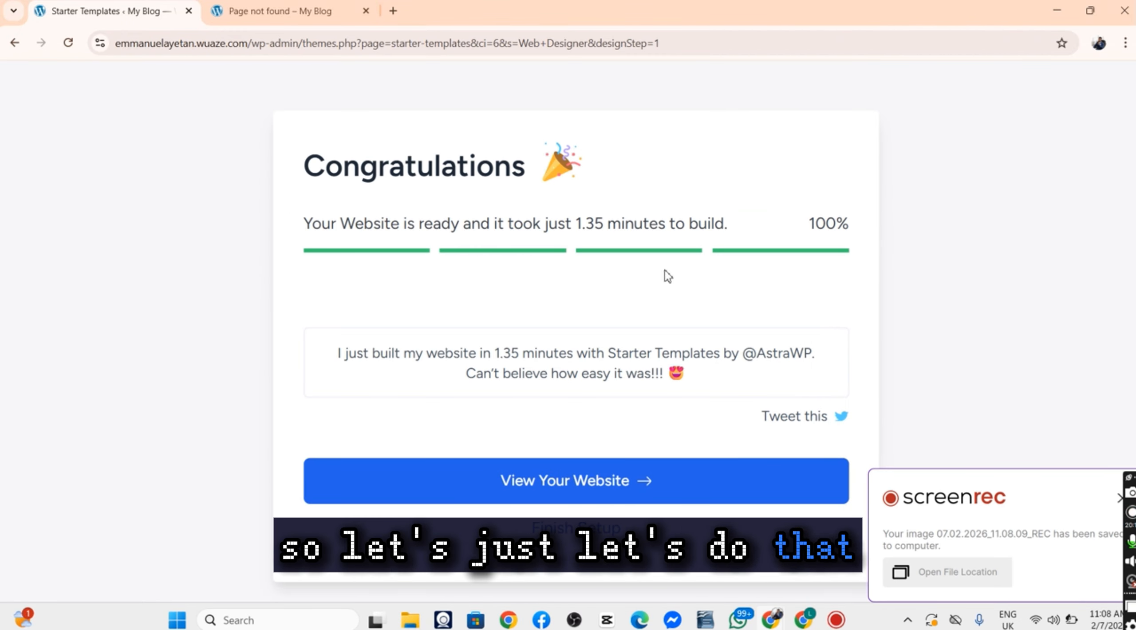
Step: Reload the site's front page in the other browser tab, and examine the imported portfolio page down to its contact section
left_click(284, 10)
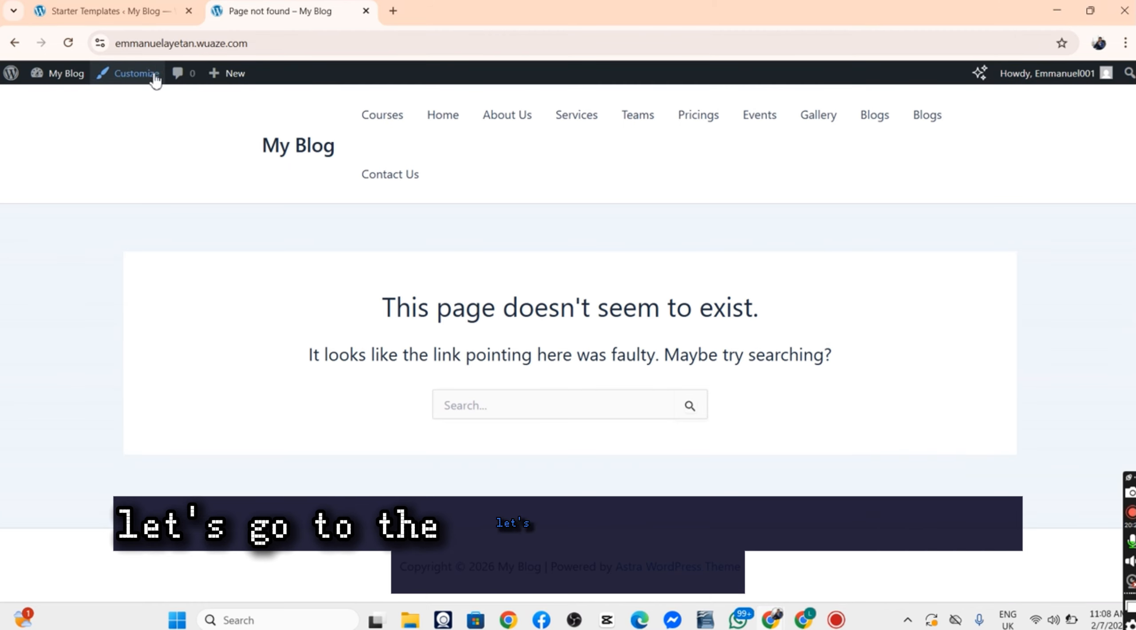
left_click(66, 43)
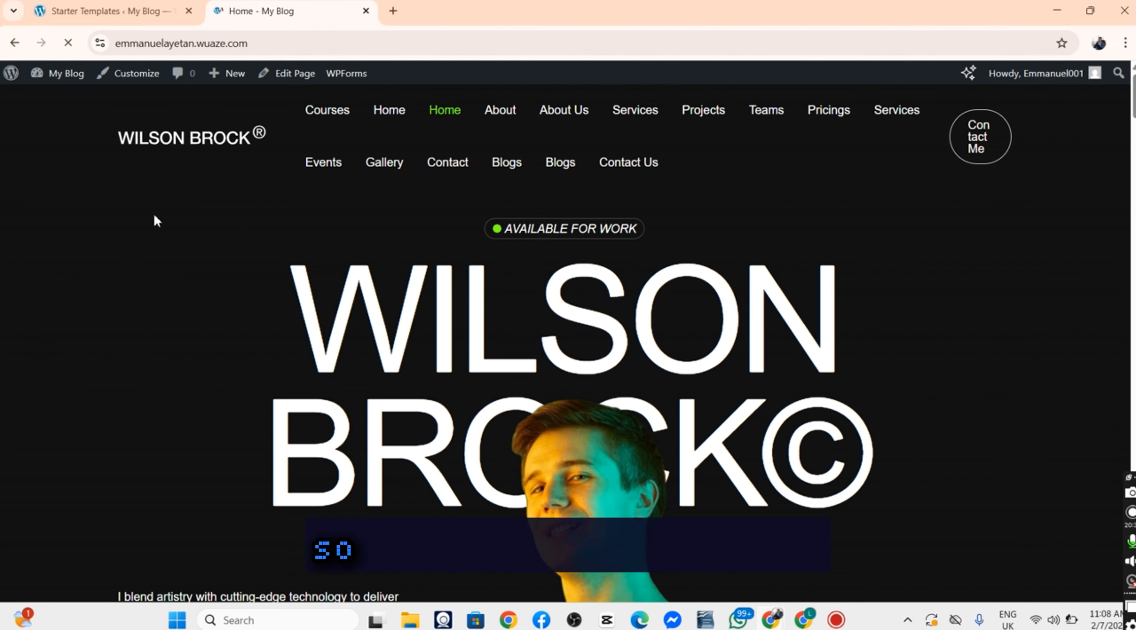
scroll(154, 213, "down", 12)
scroll(154, 215, "down", 15)
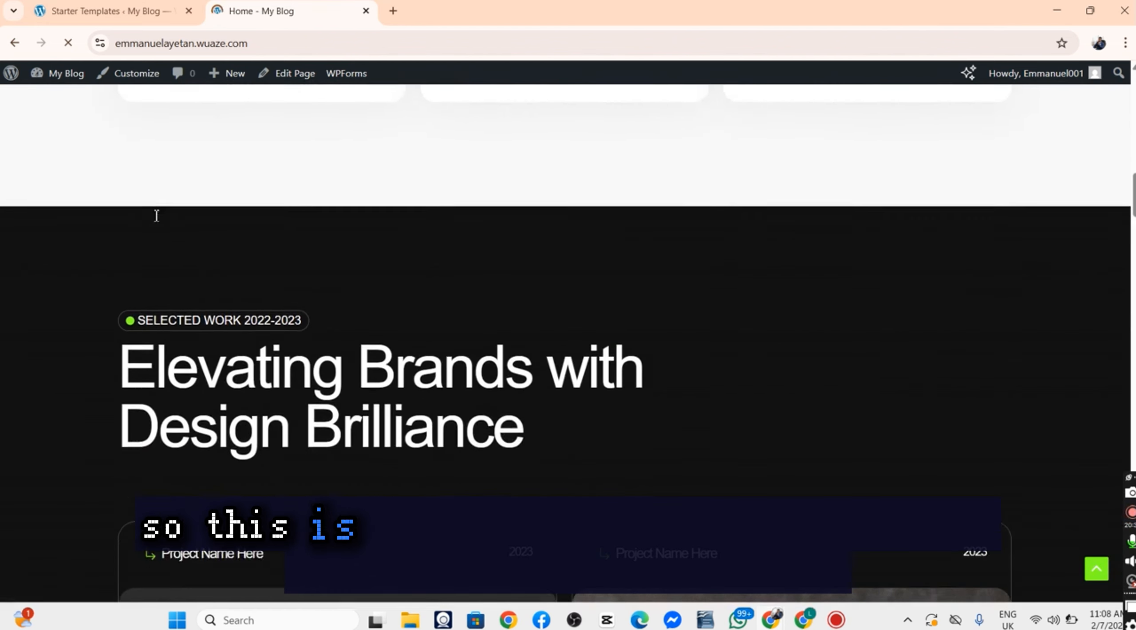
scroll(154, 215, "down", 20)
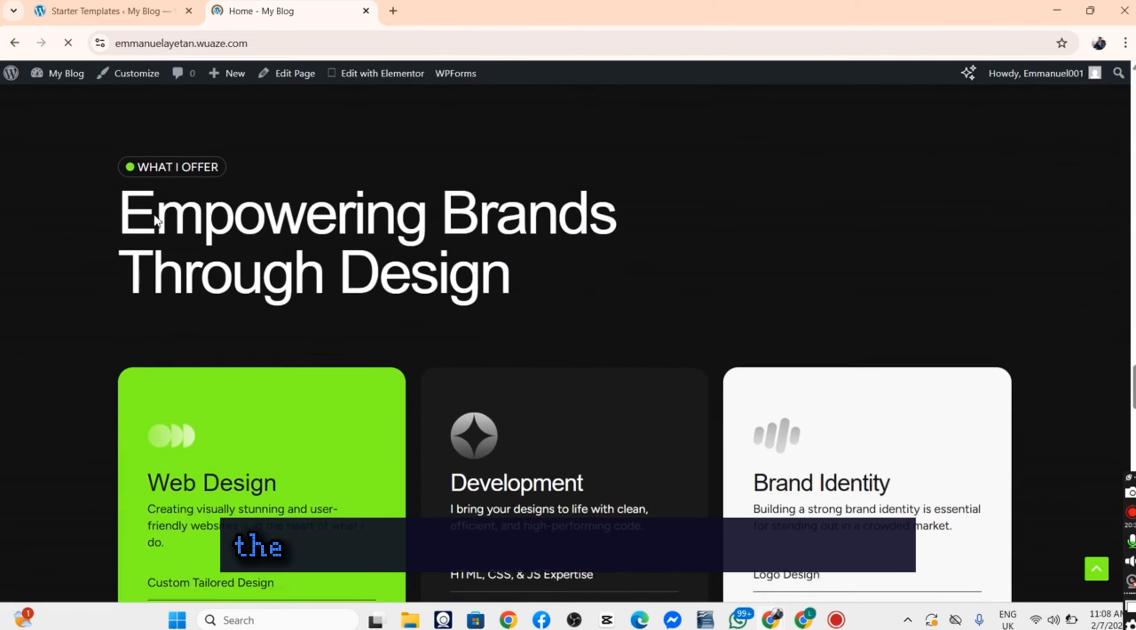
scroll(154, 217, "down", 8)
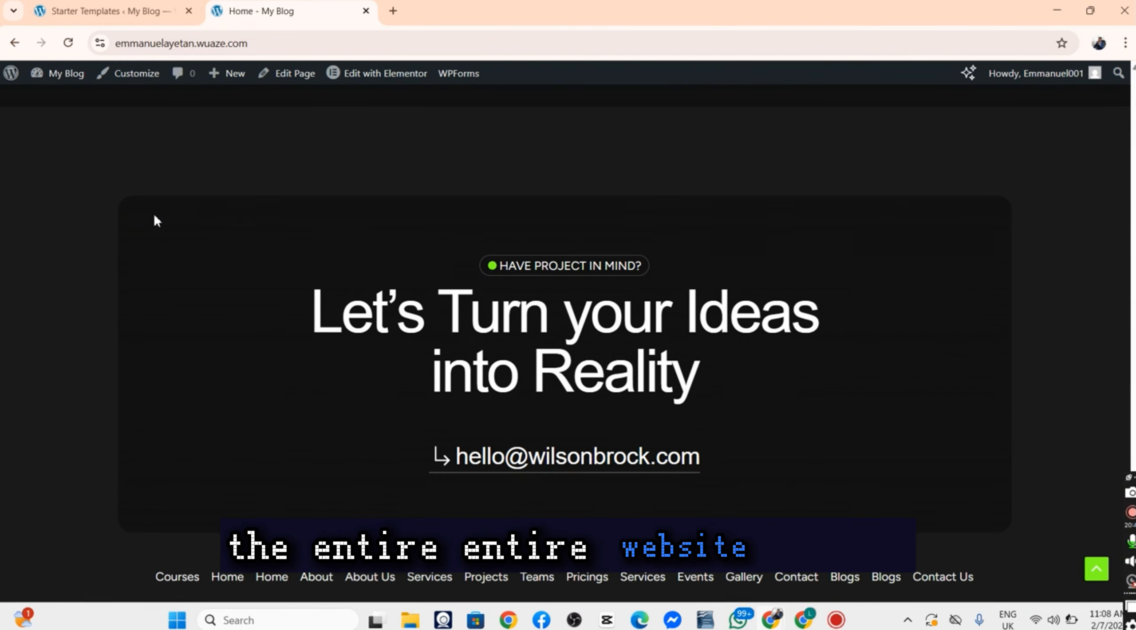
scroll(156, 216, "up", 20)
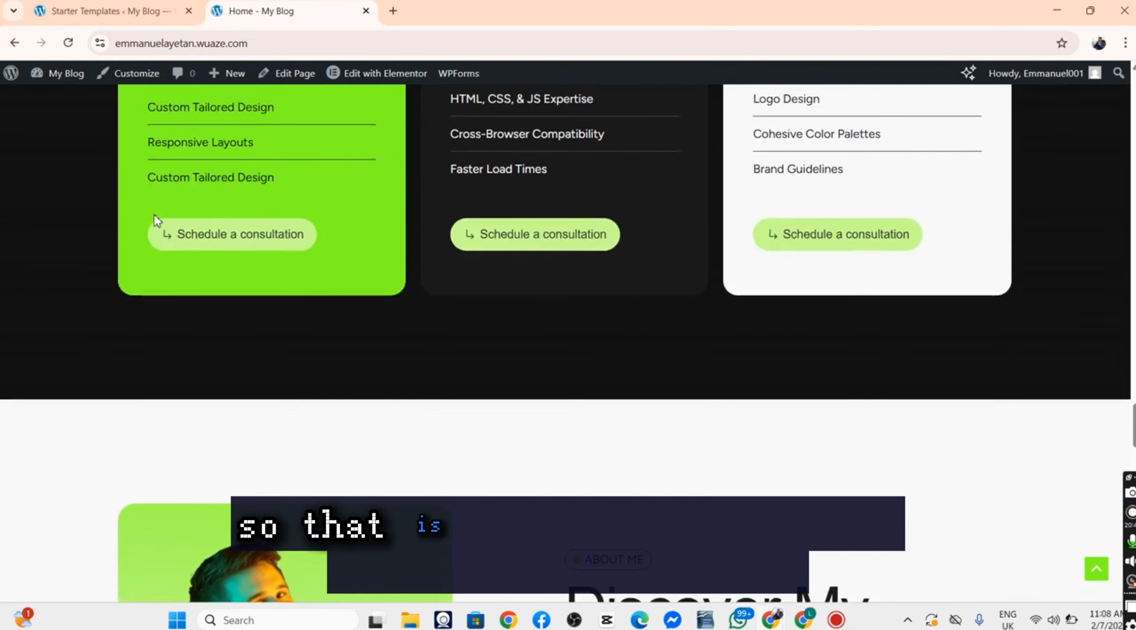
scroll(156, 216, "up", 15)
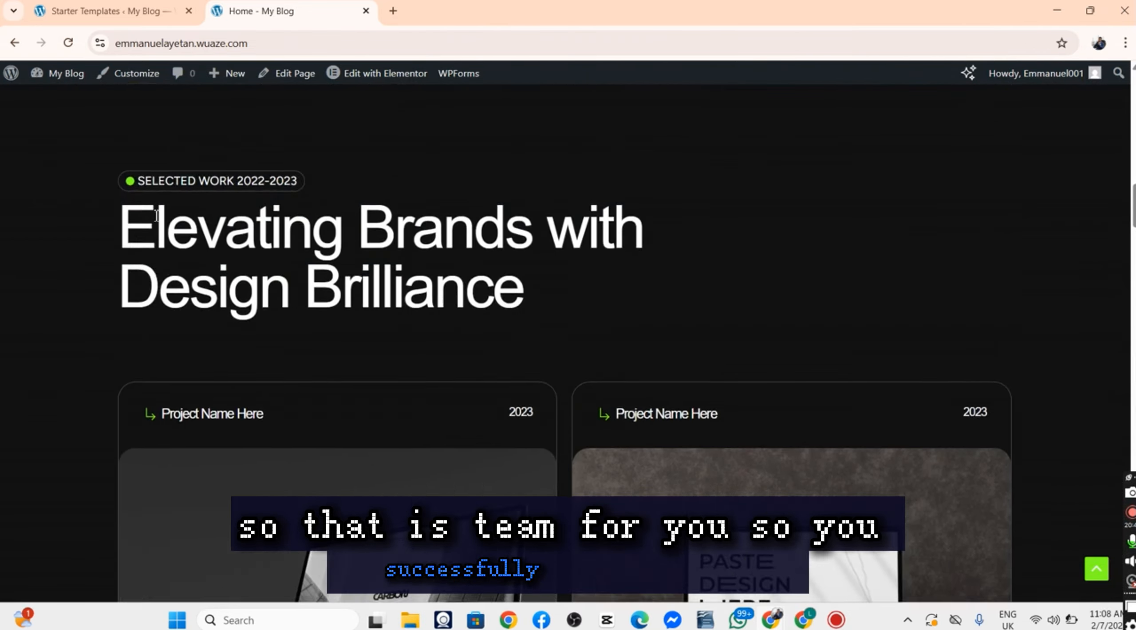
scroll(156, 216, "up", 10)
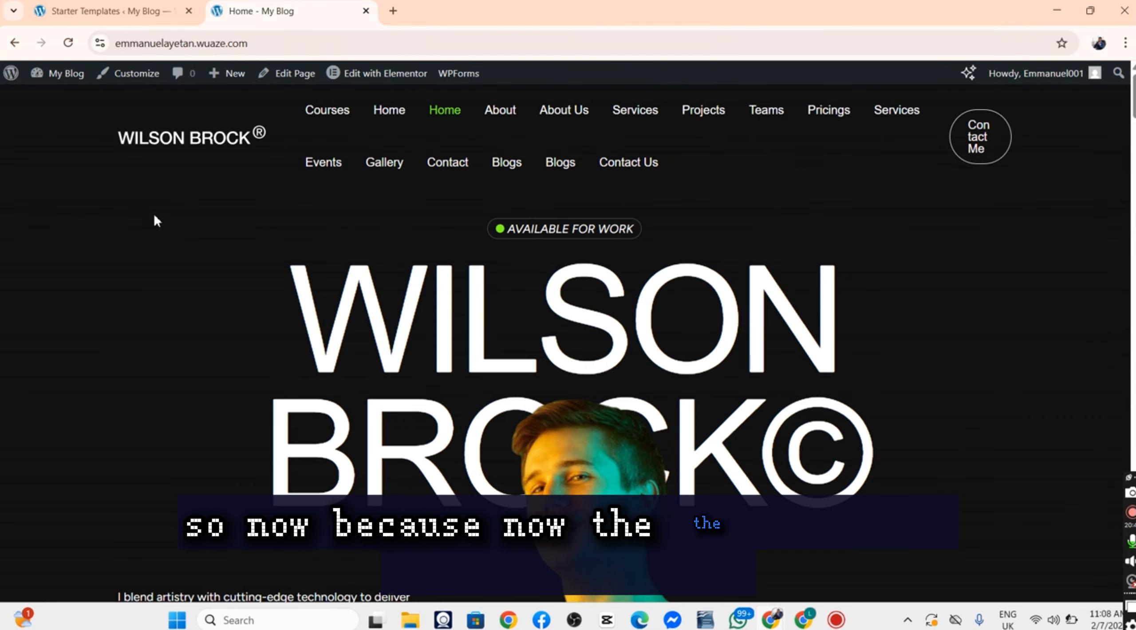